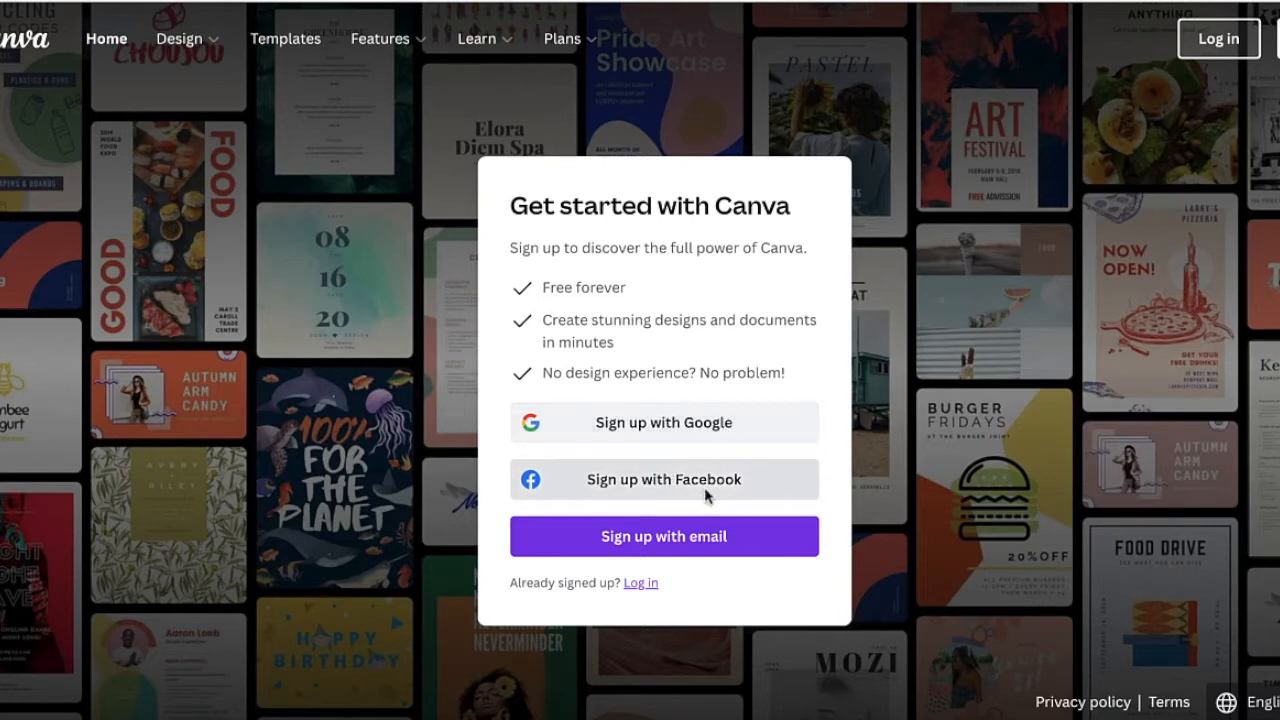
Step: View the email sign-up form, and proceed to log in with an existing account instead
left_click(673, 541)
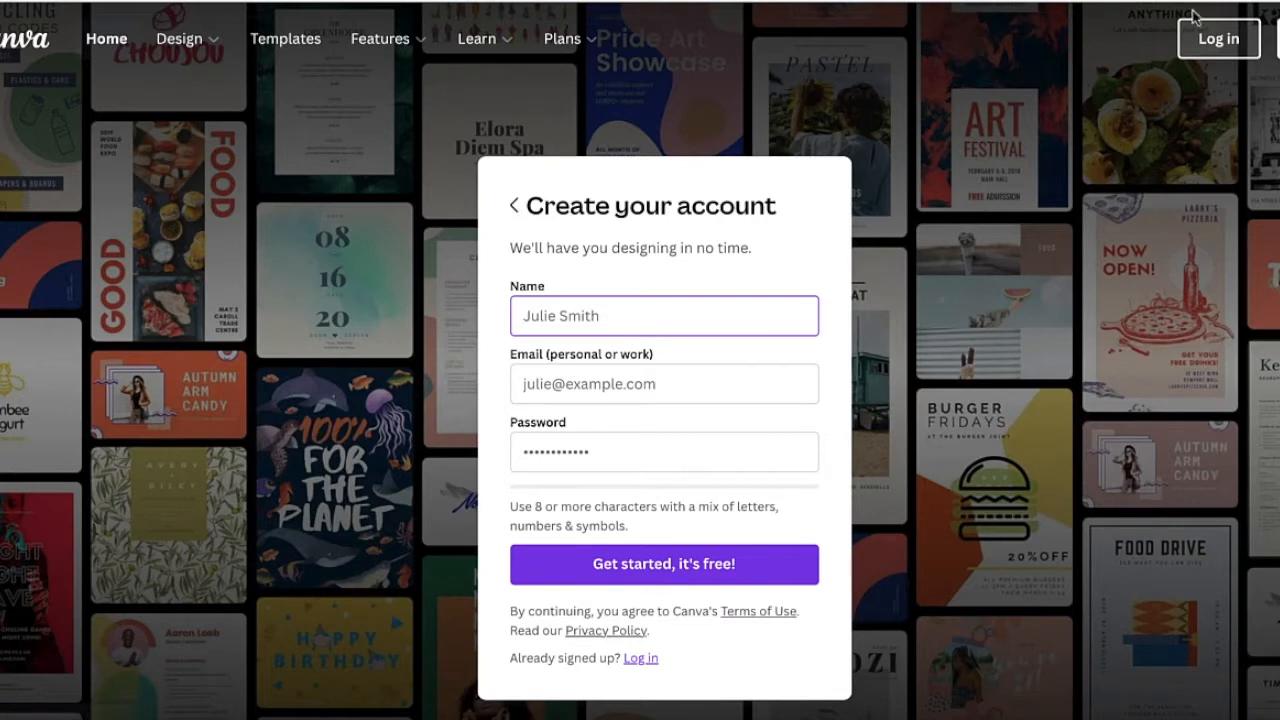
left_click(1210, 38)
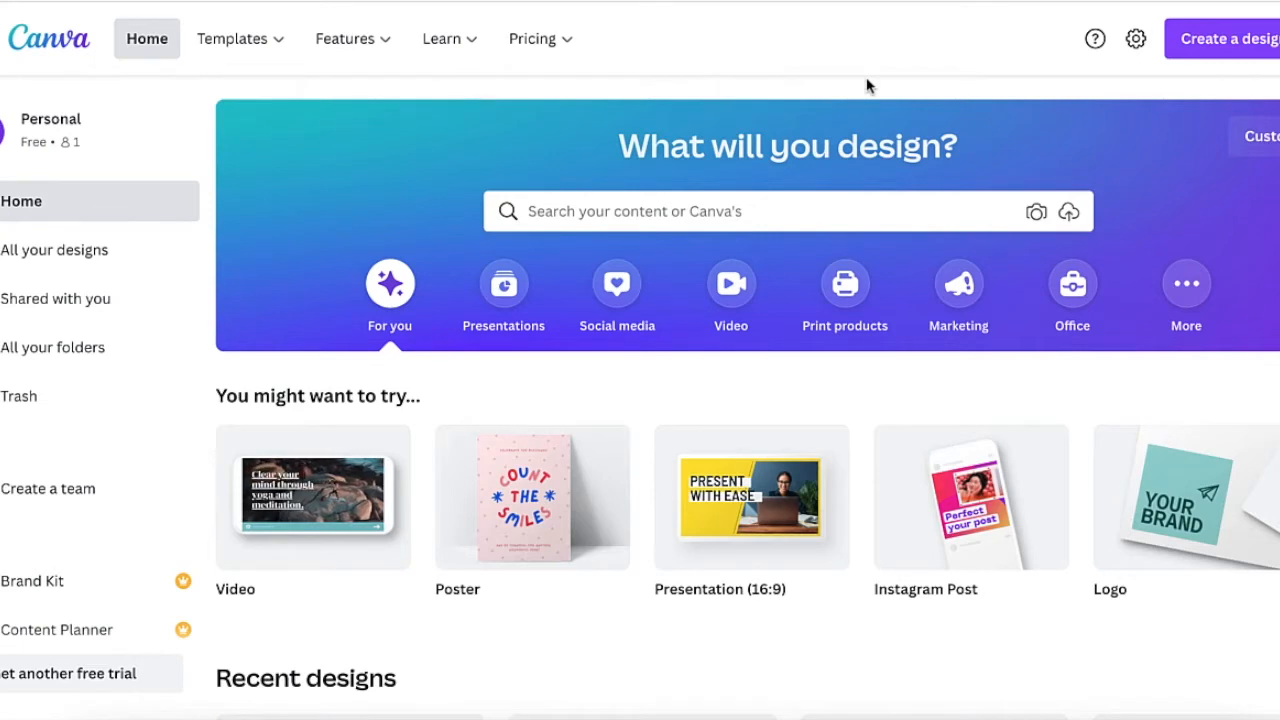
Step: Look through the suggested design types in the "You might want to try" row of the home page
scroll(782, 201, "down", 1)
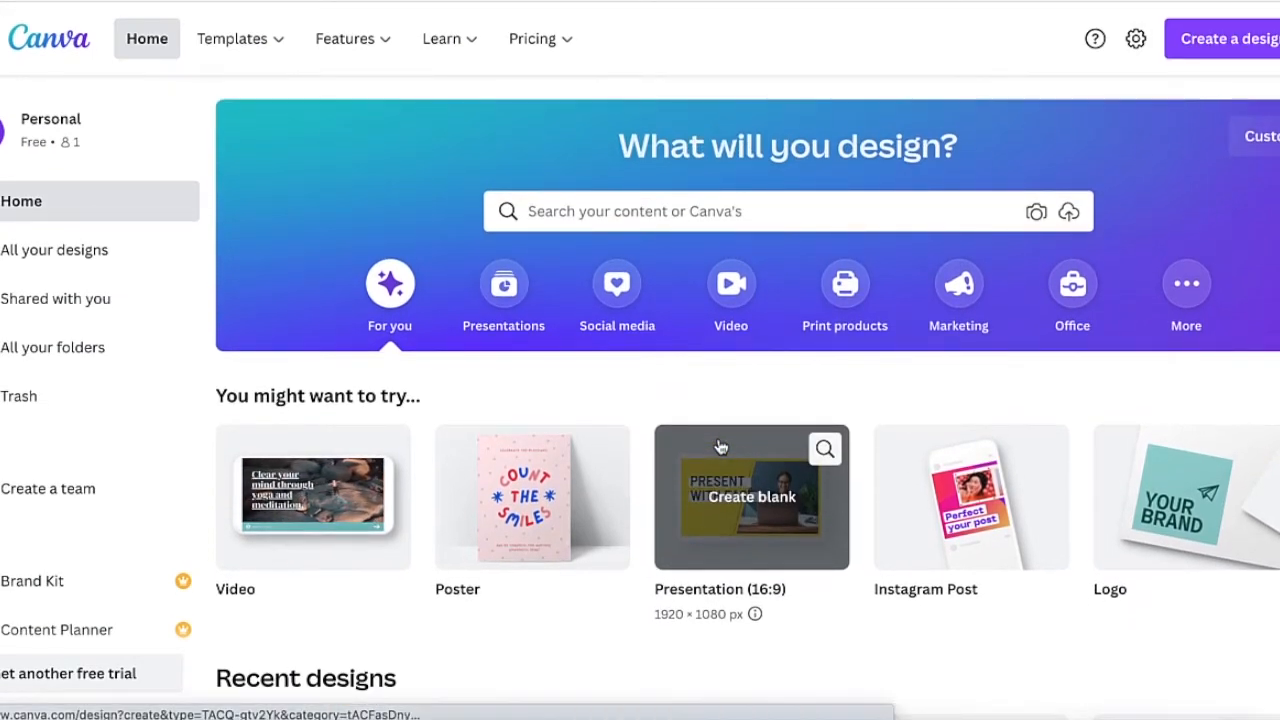
scroll(719, 446, "down", 1)
scroll(719, 446, "up", 1)
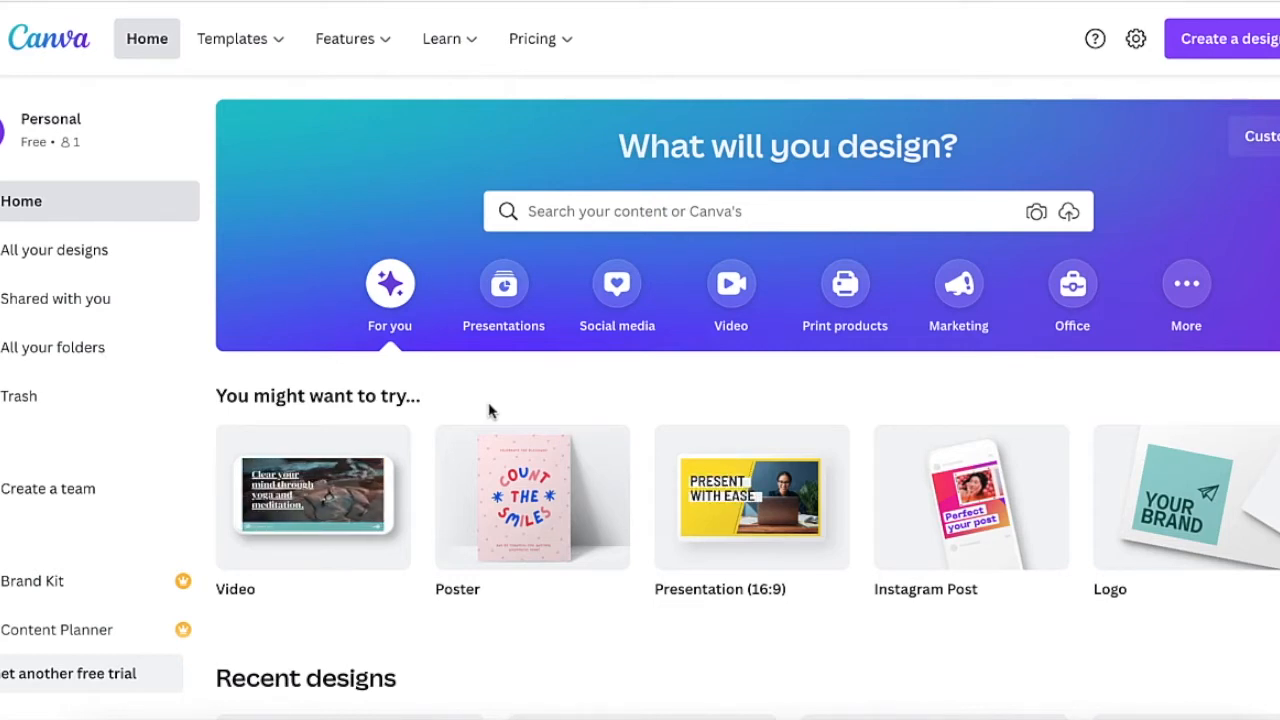
scroll(566, 494, "down", 1)
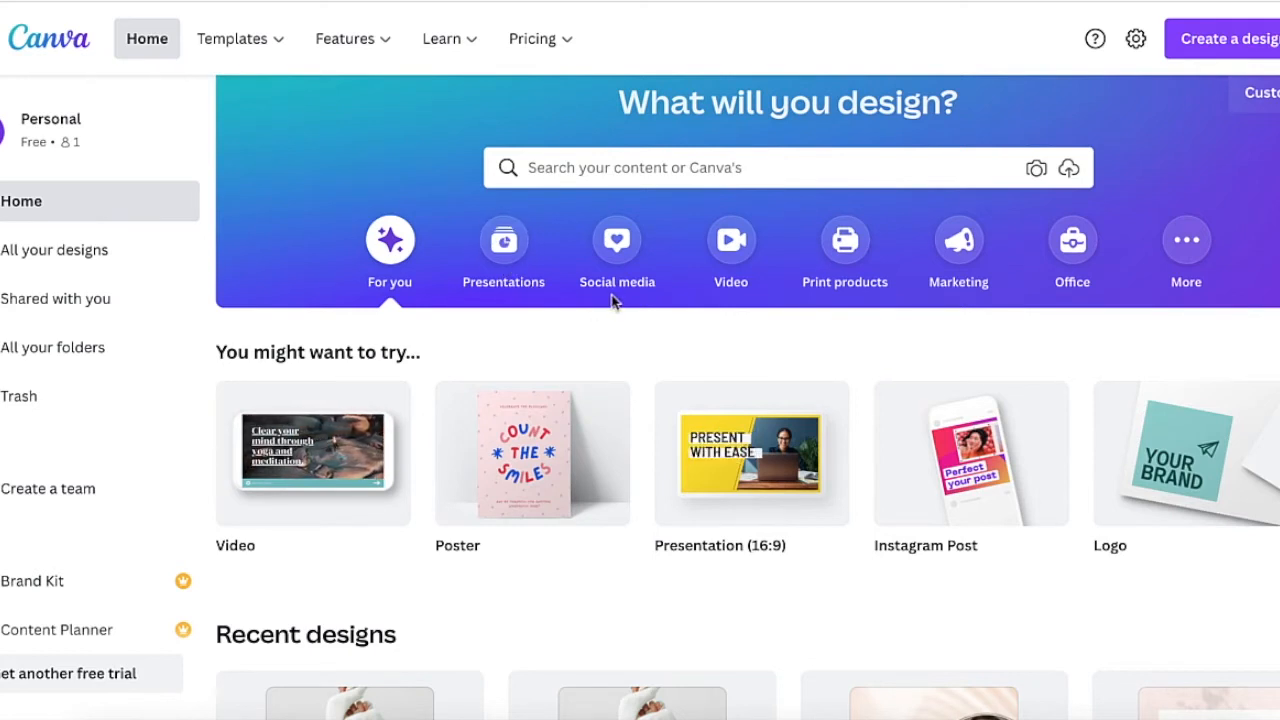
scroll(698, 483, "down", 1)
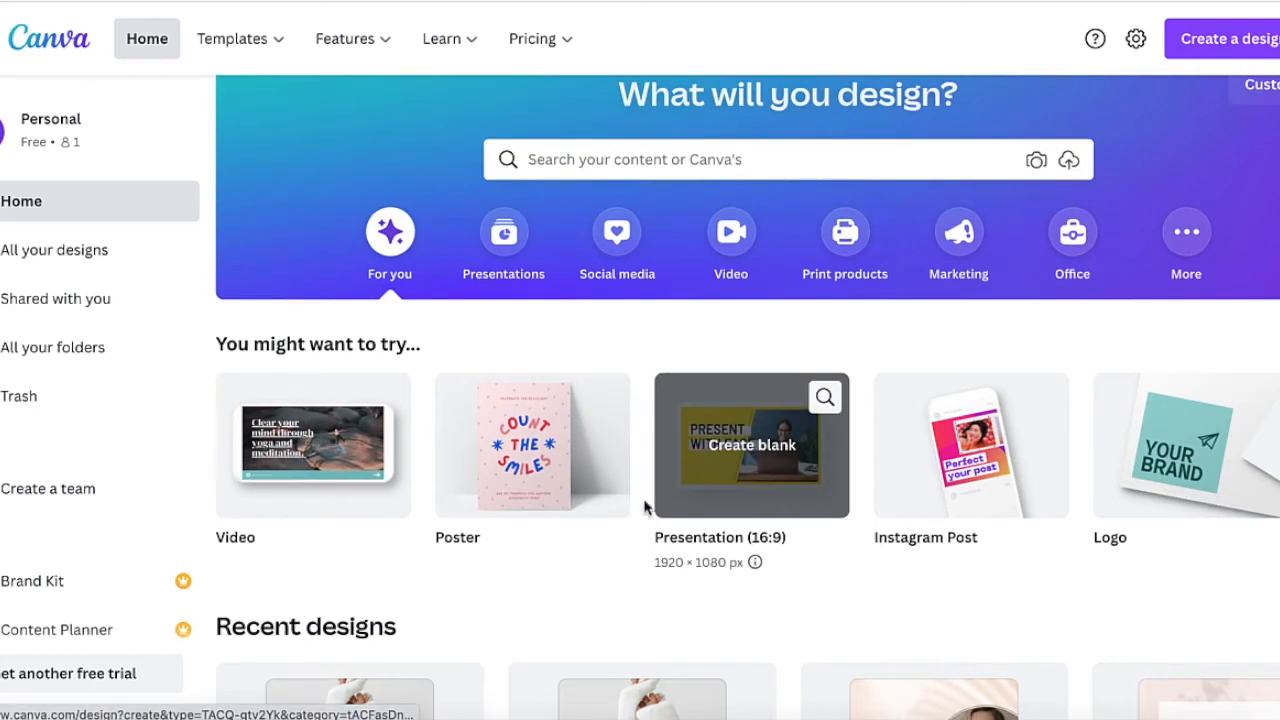
scroll(551, 534, "up", 1)
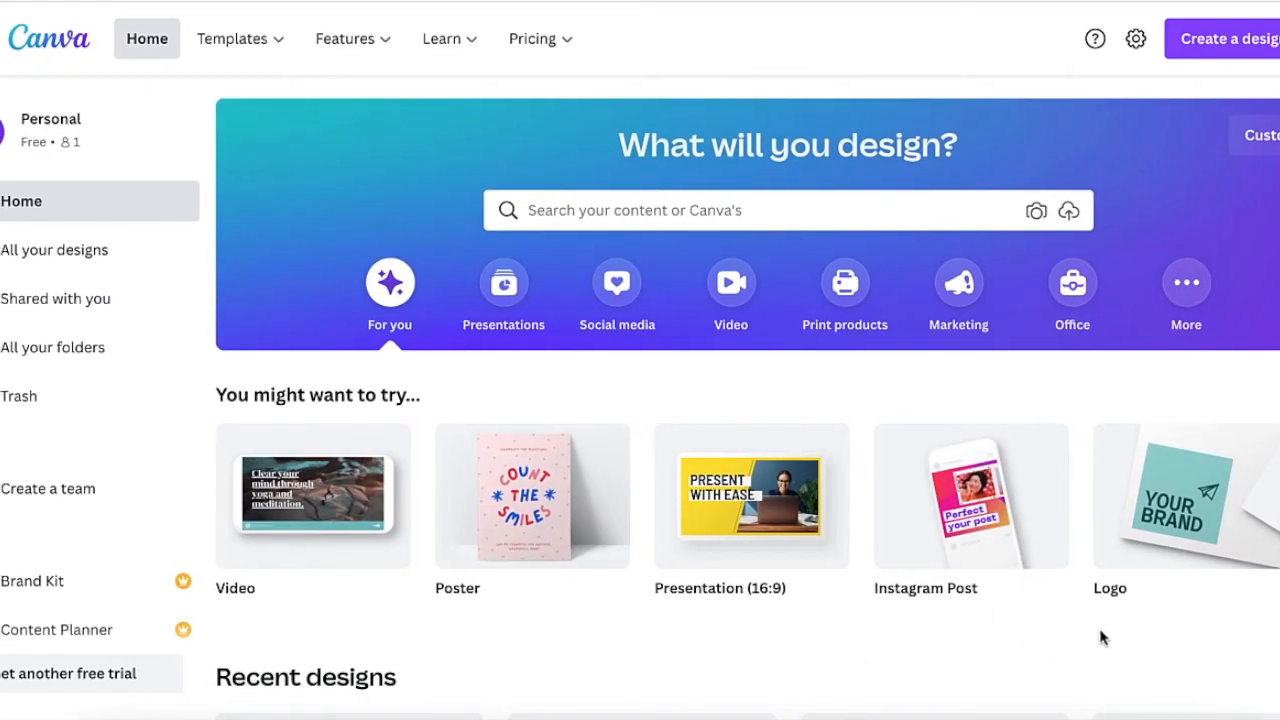
left_click(1276, 496)
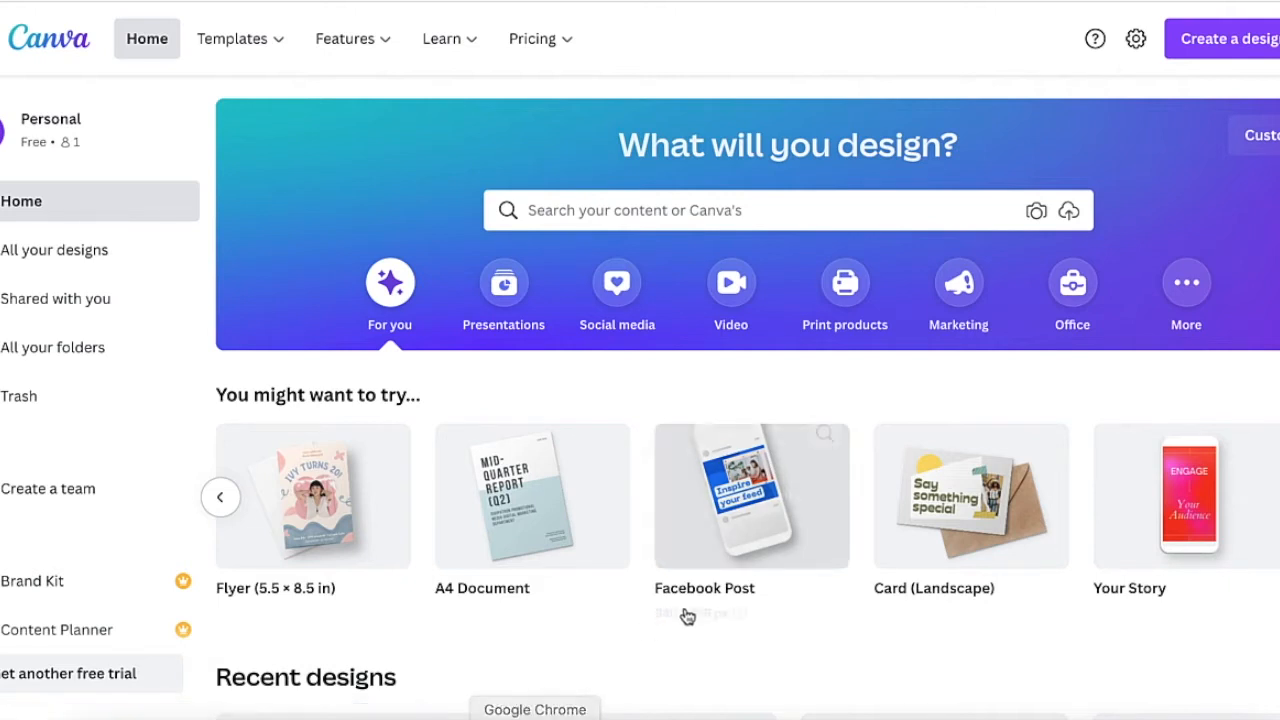
mouse_move(770, 540)
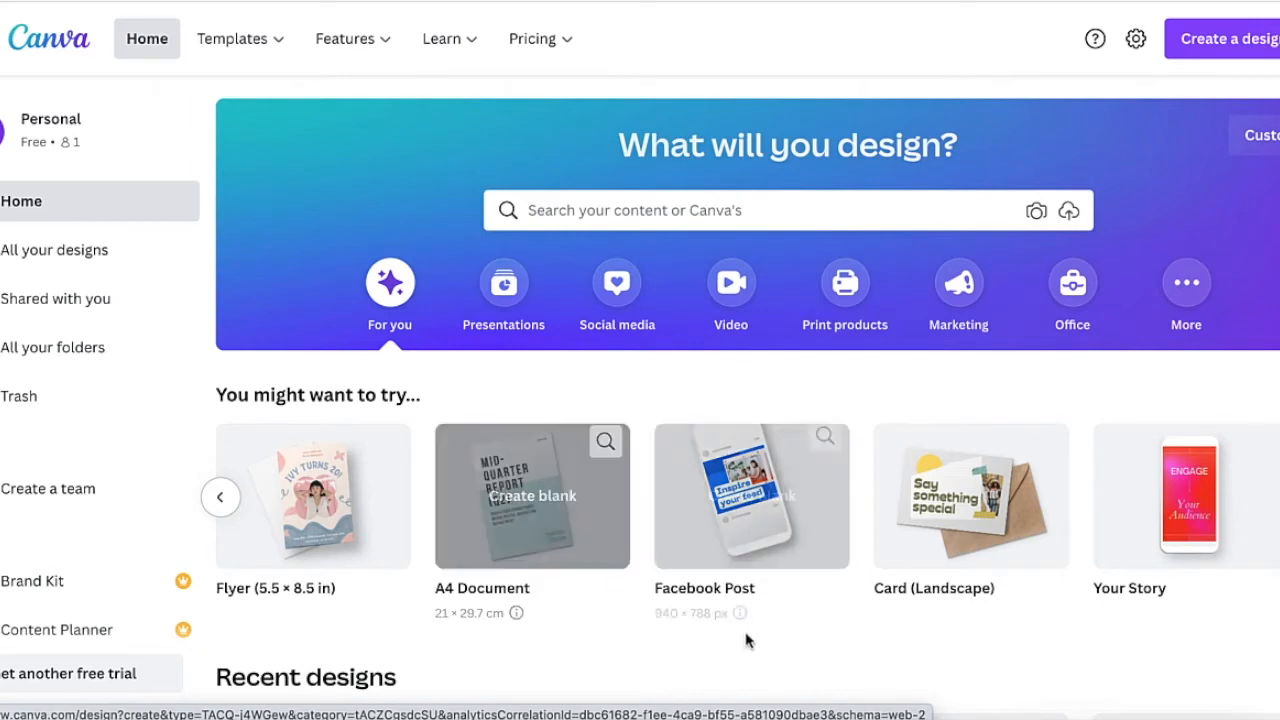
left_click(1000, 538)
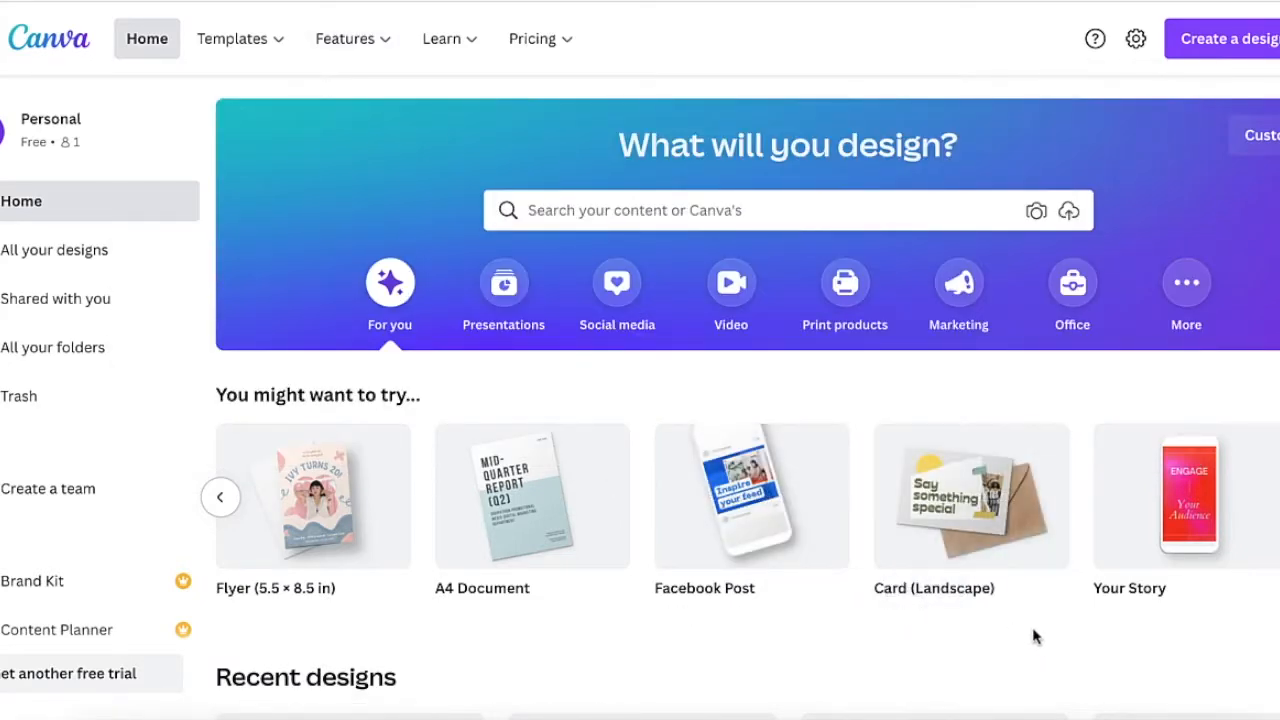
left_click(1279, 497)
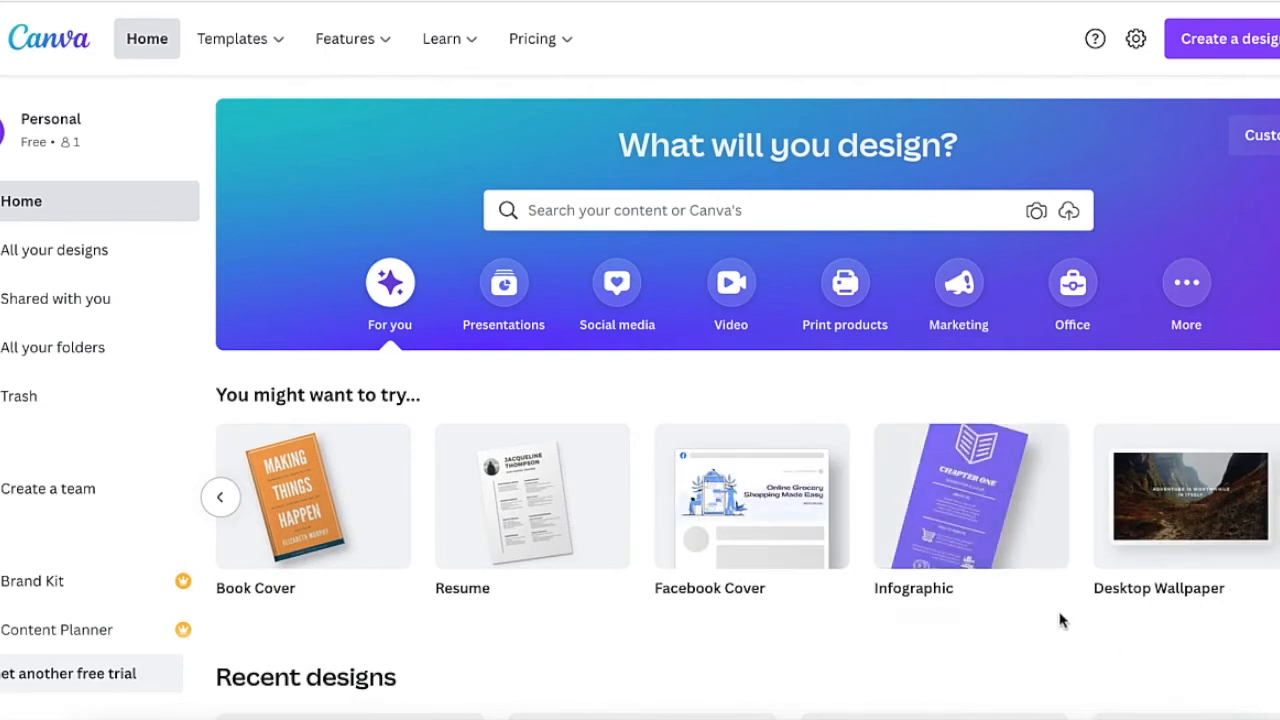
left_click(1279, 497)
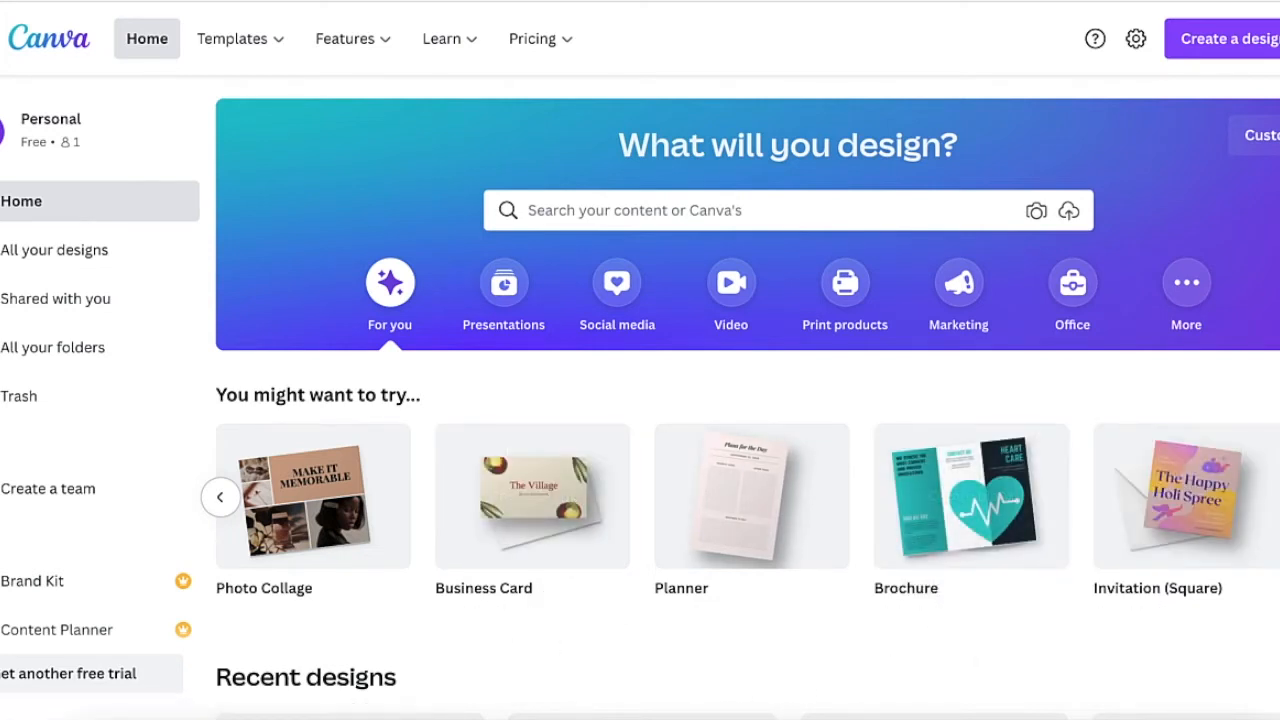
scroll(747, 496, "right", 8)
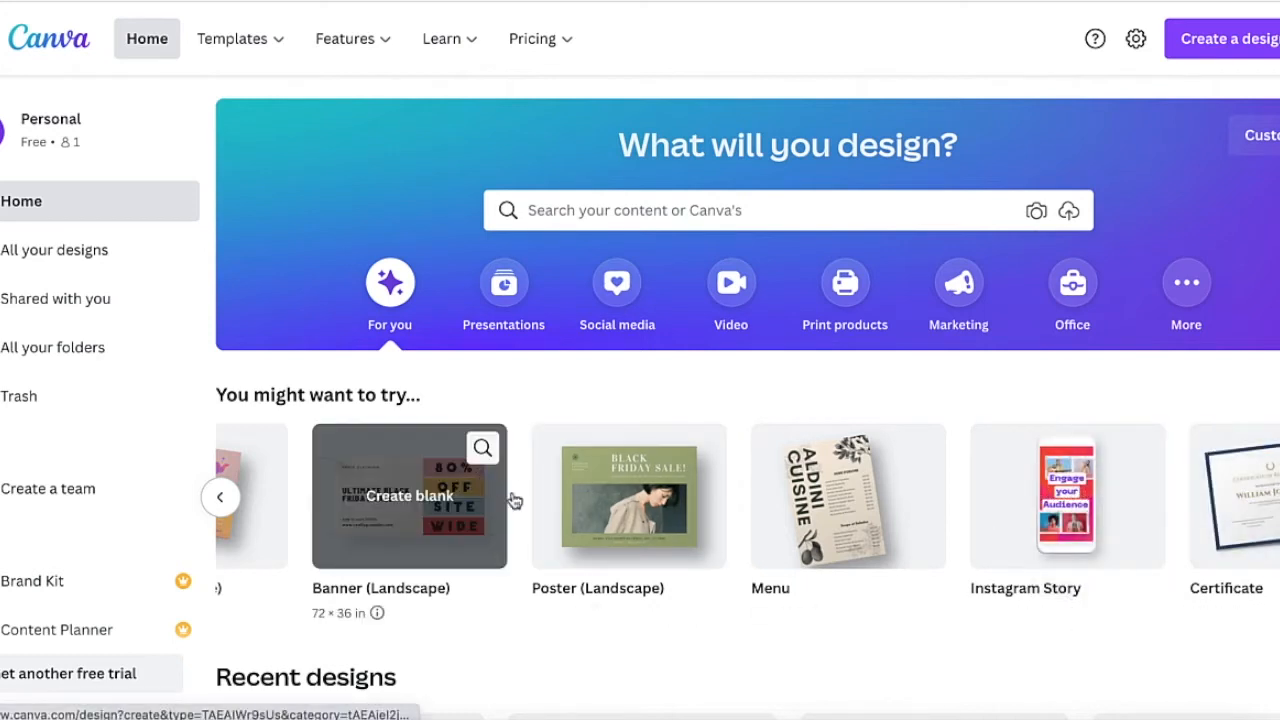
Step: Show the Social media design category and look through its Popular, Instagram and Facebook design types
left_click(617, 288)
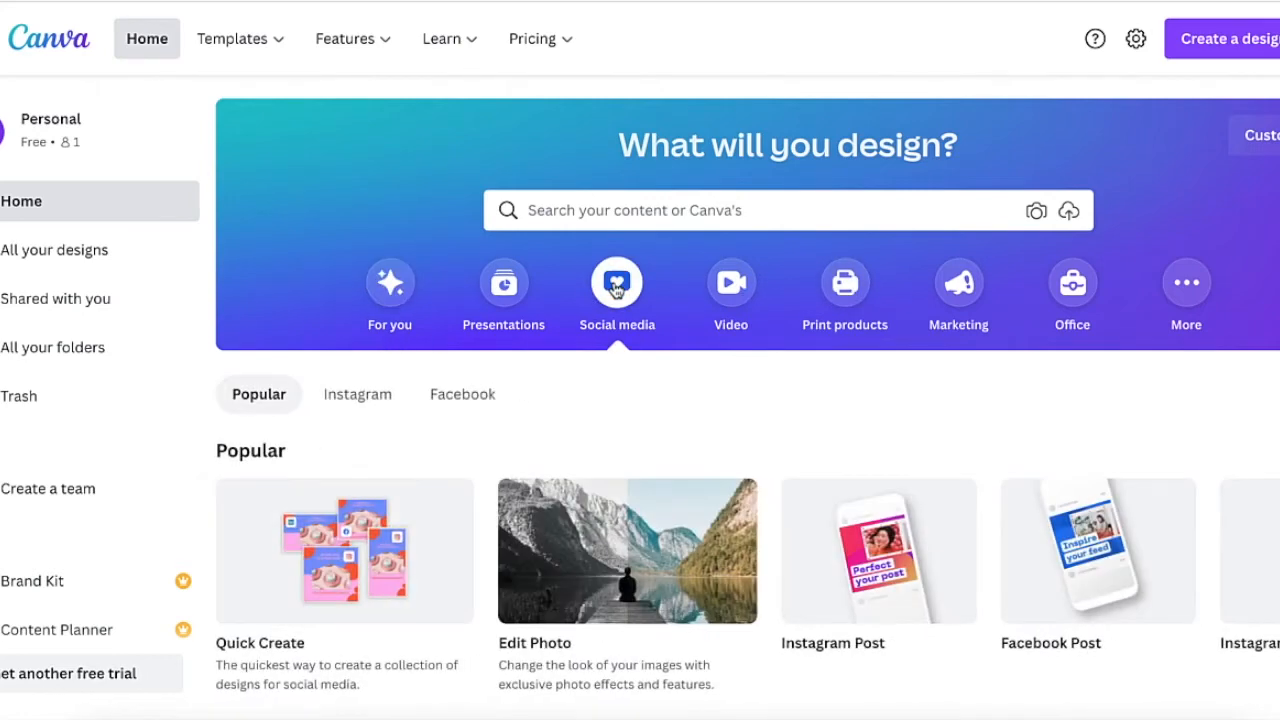
scroll(617, 290, "down", 2)
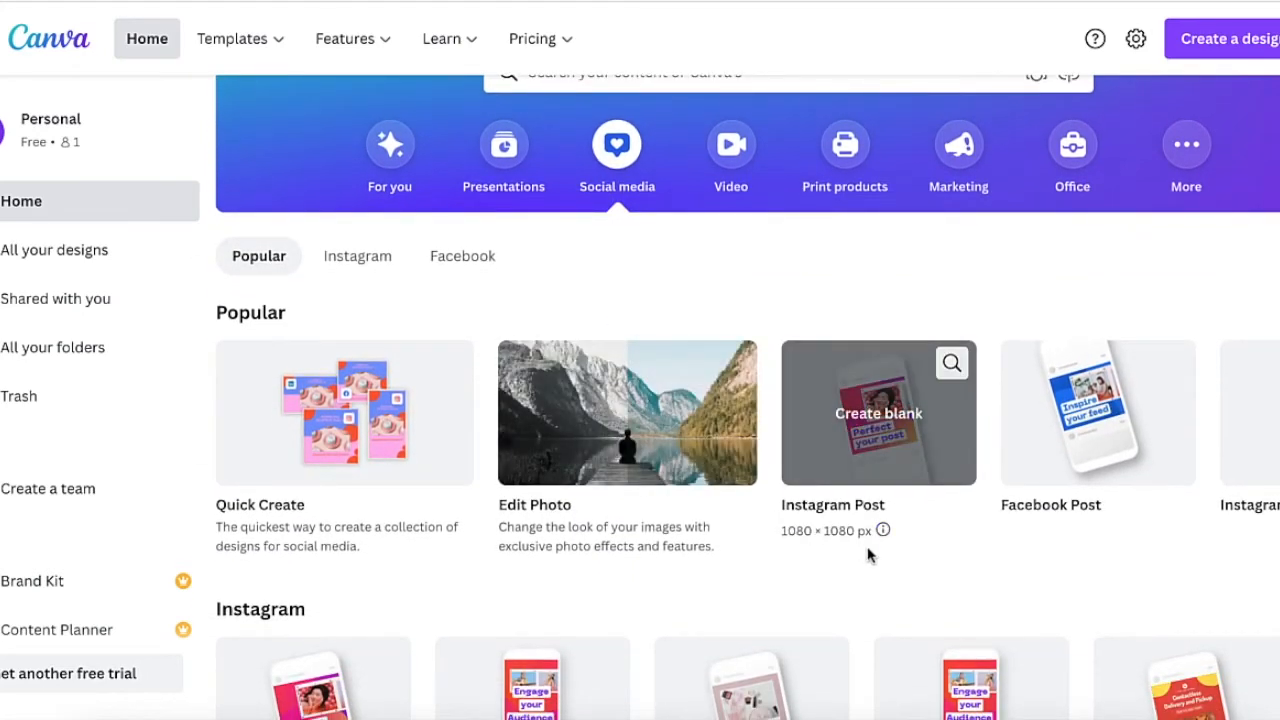
scroll(980, 569, "down", 1)
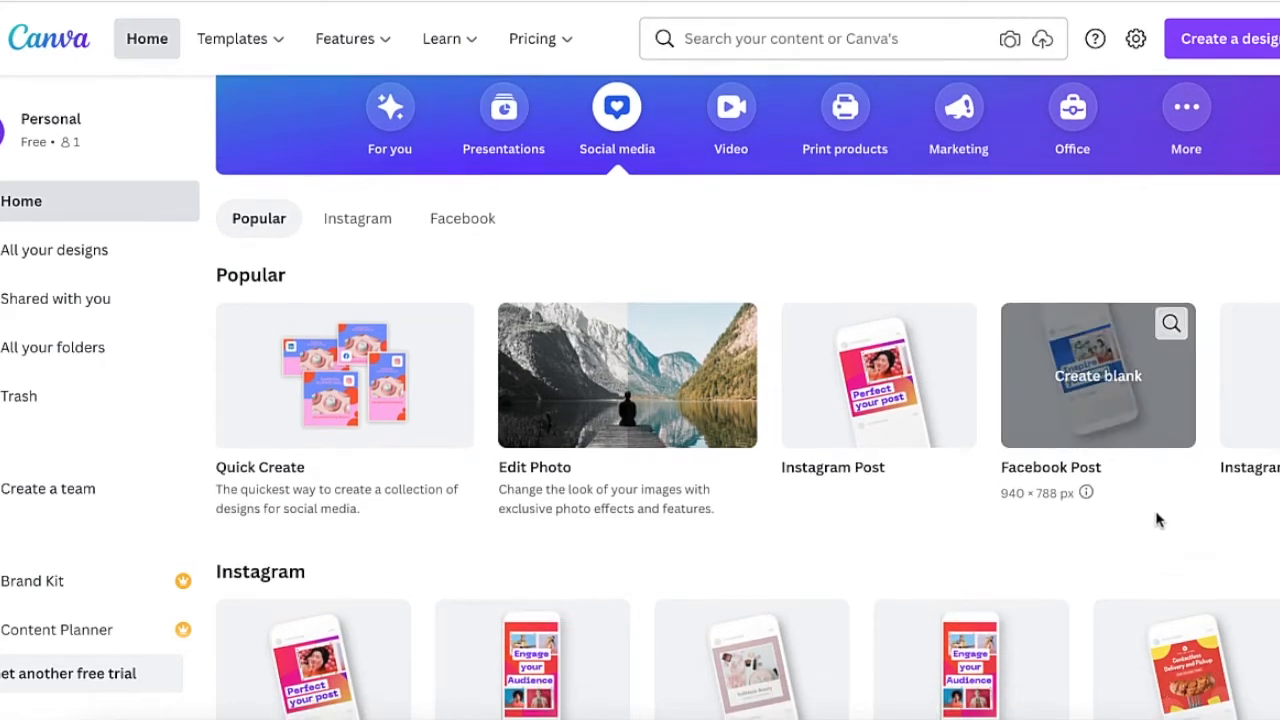
scroll(1158, 520, "down", 2)
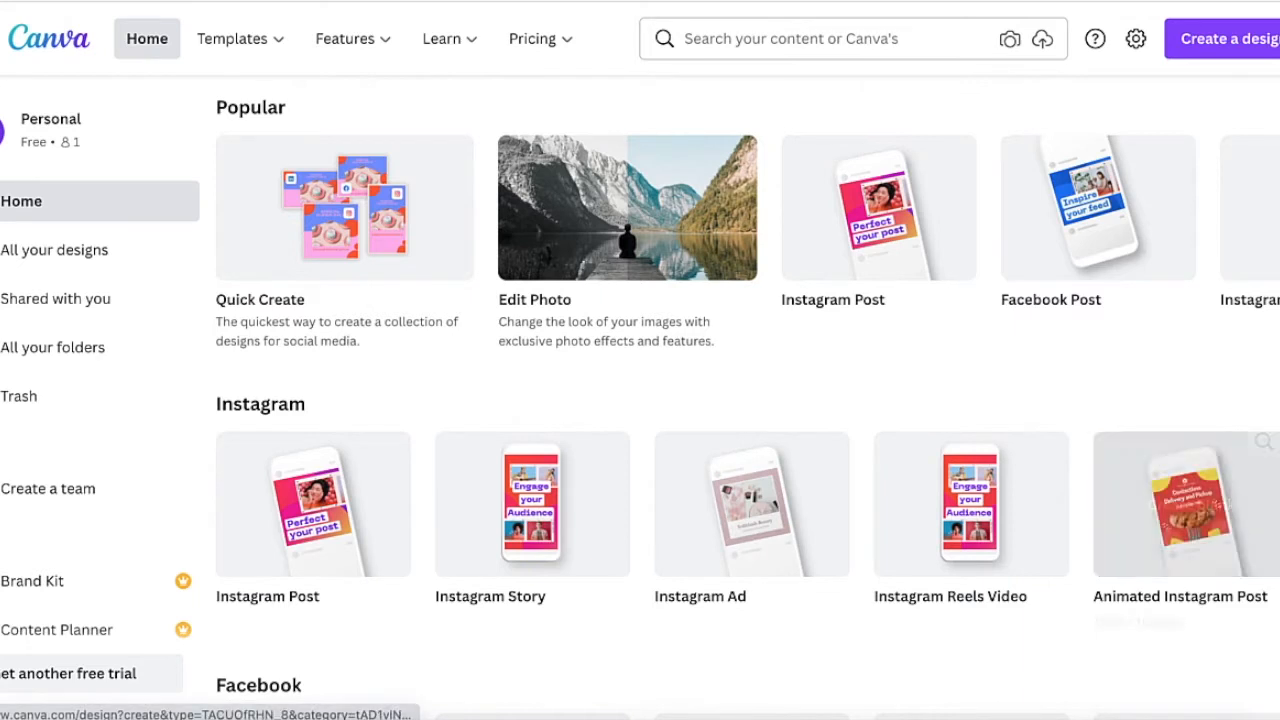
scroll(1251, 519, "right", 2)
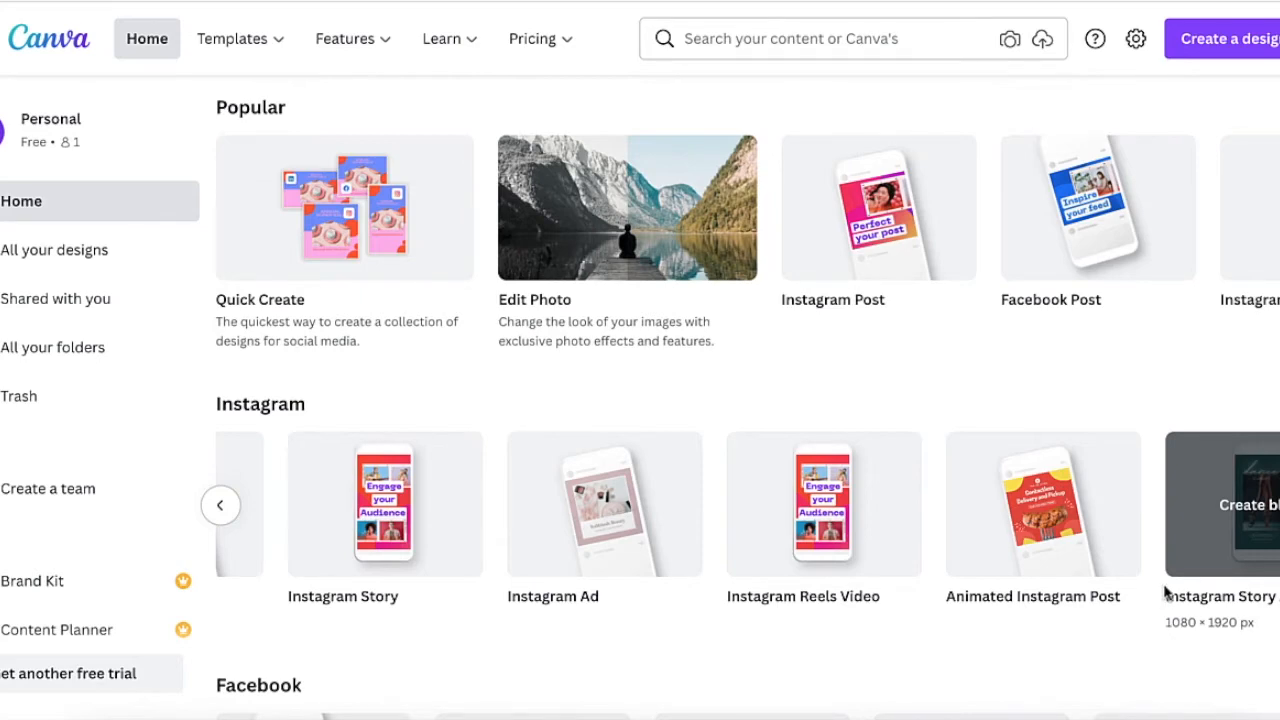
scroll(1164, 593, "down", 3)
scroll(1165, 592, "down", 1)
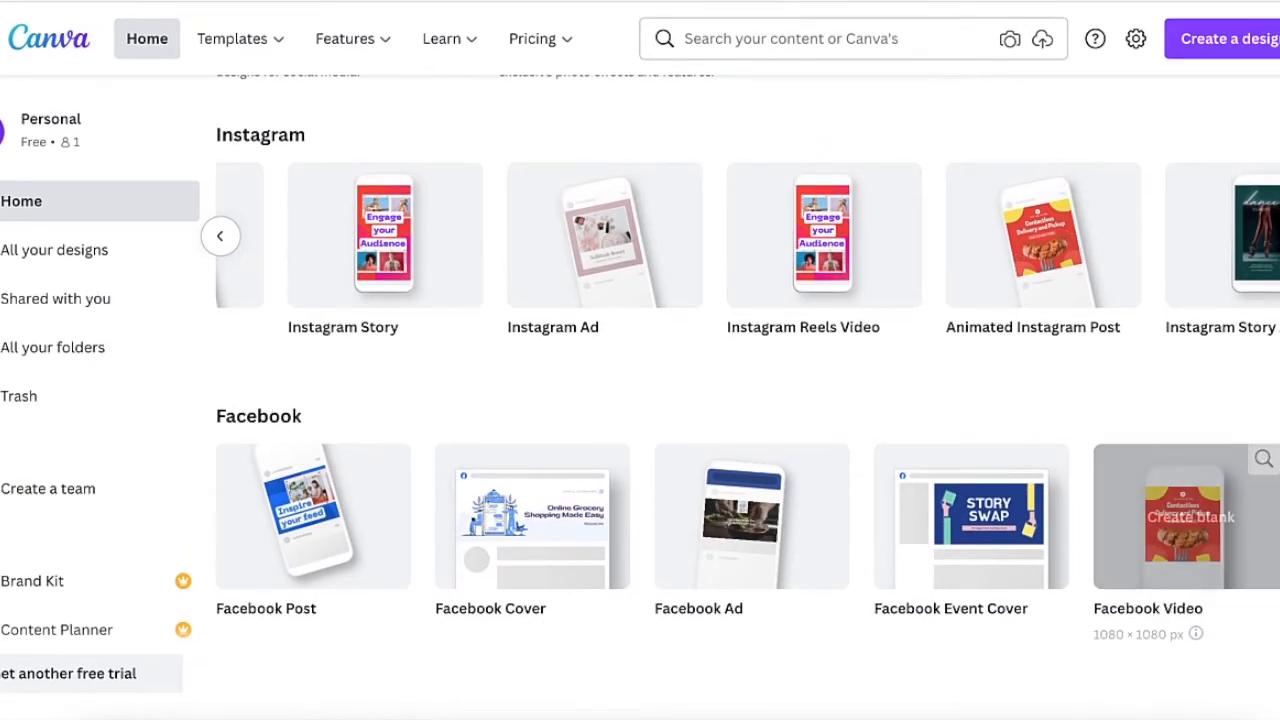
left_click(1274, 517)
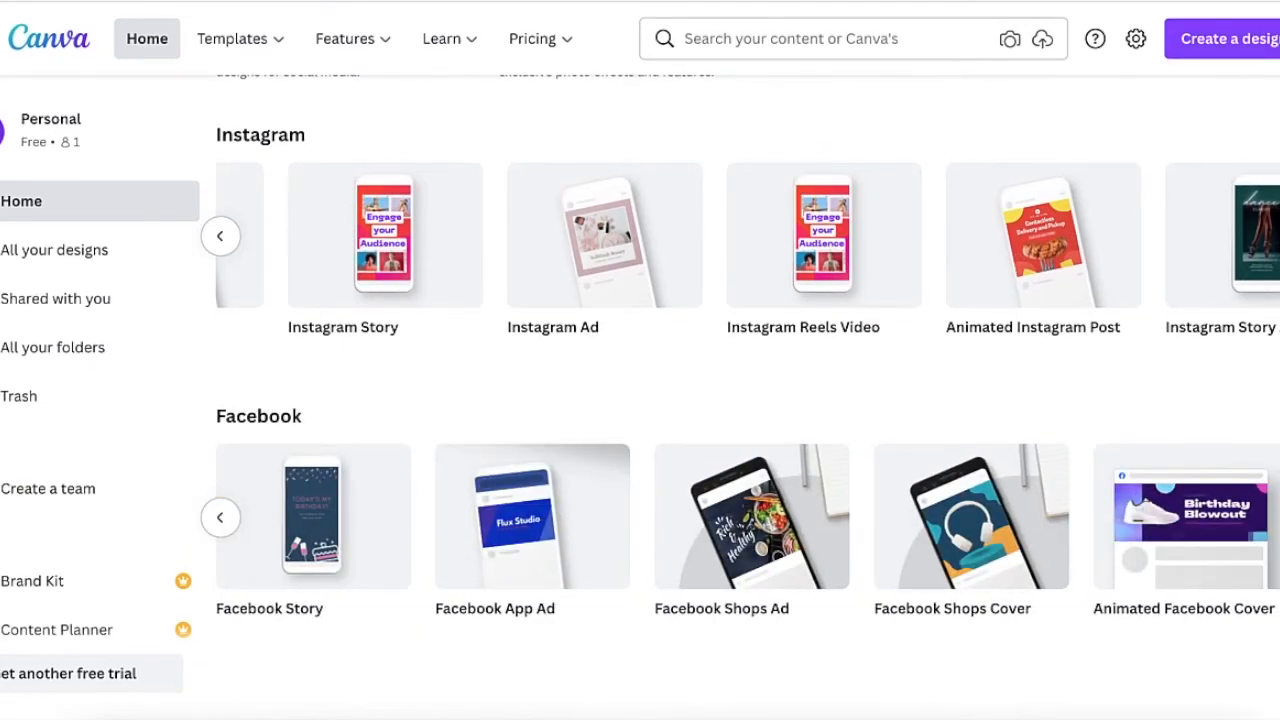
scroll(1190, 520, "up", 5)
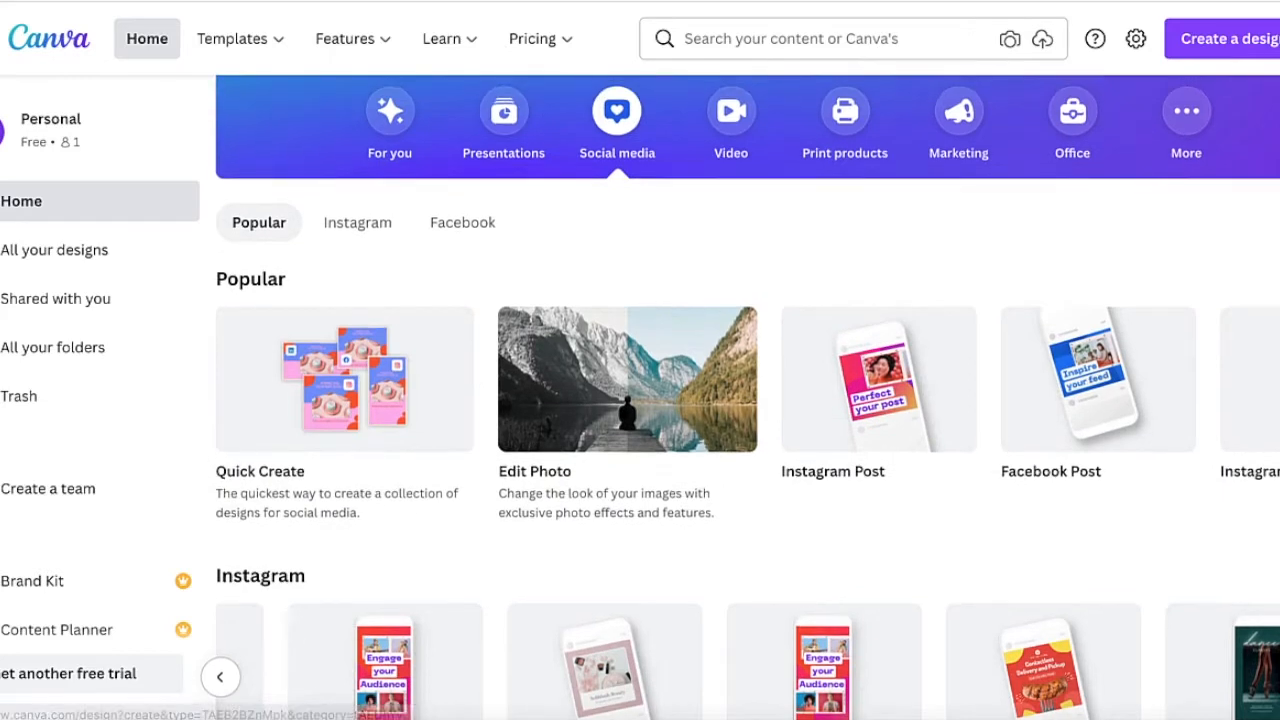
scroll(748, 400, "up", 1)
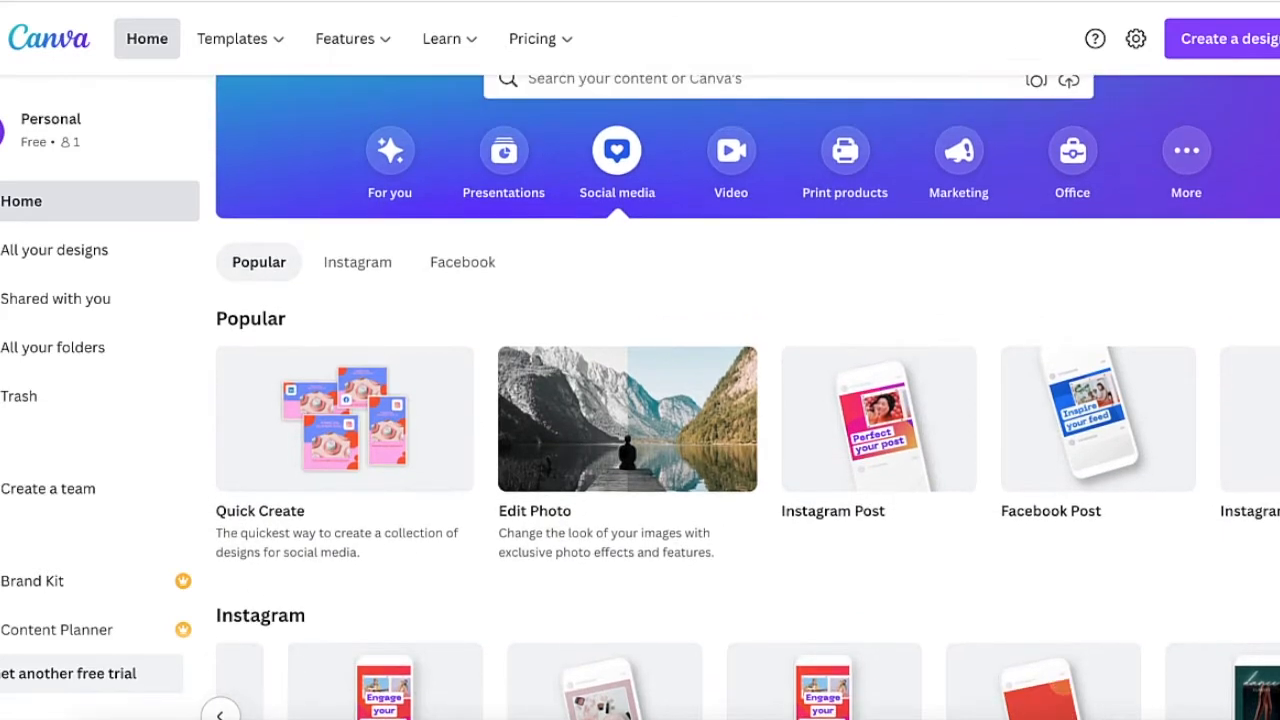
Step: Browse the Popular, Online Ads and Print Ads design types in the Marketing category, and show the Office category
left_click(960, 155)
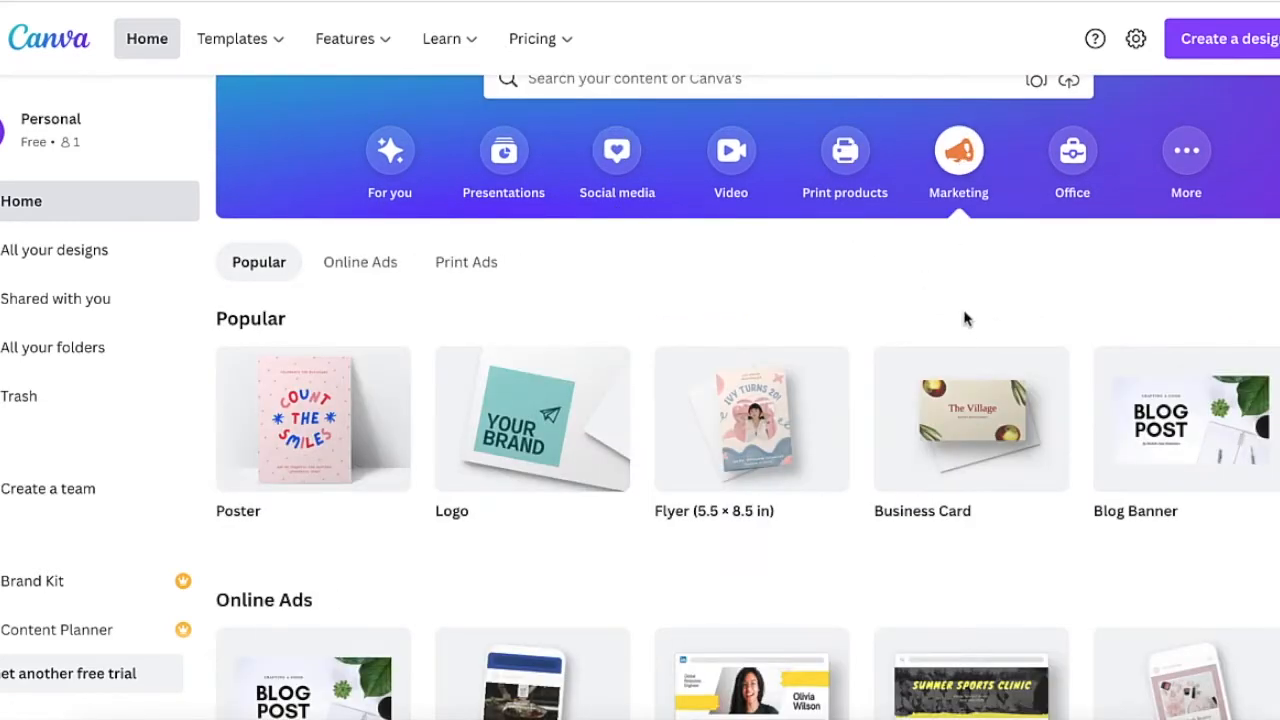
scroll(965, 336, "down", 3)
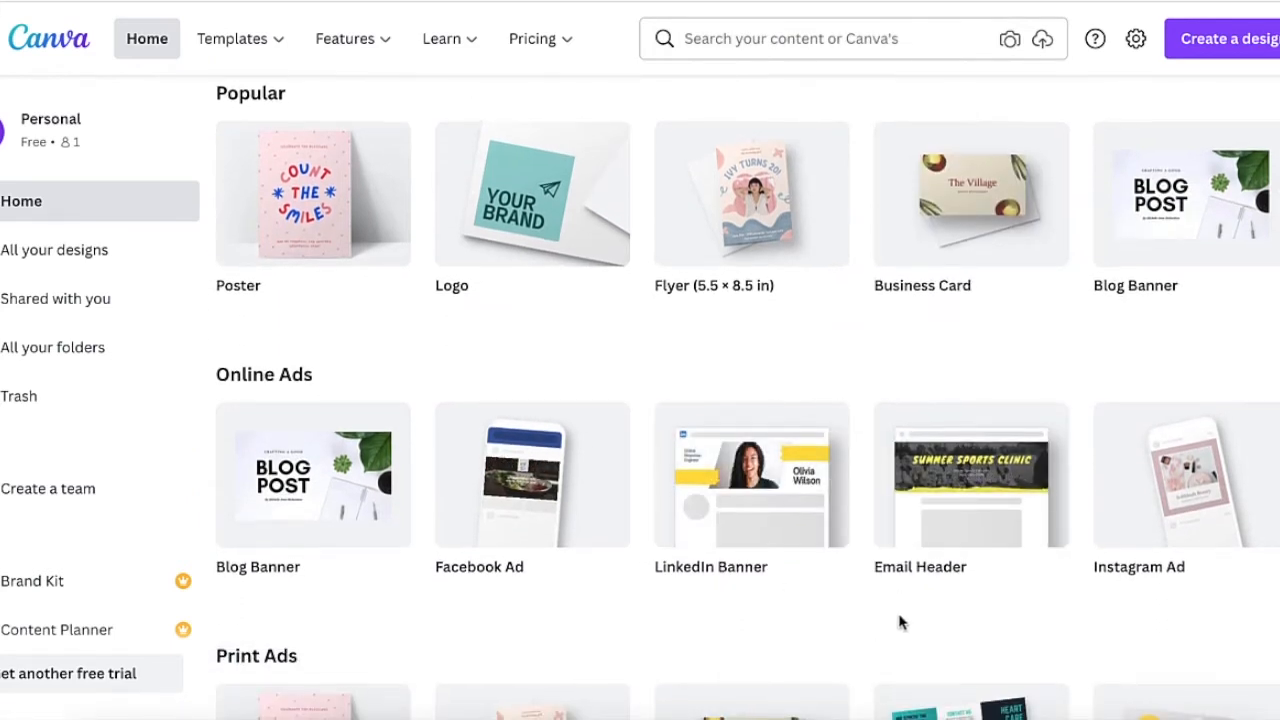
scroll(899, 622, "down", 1)
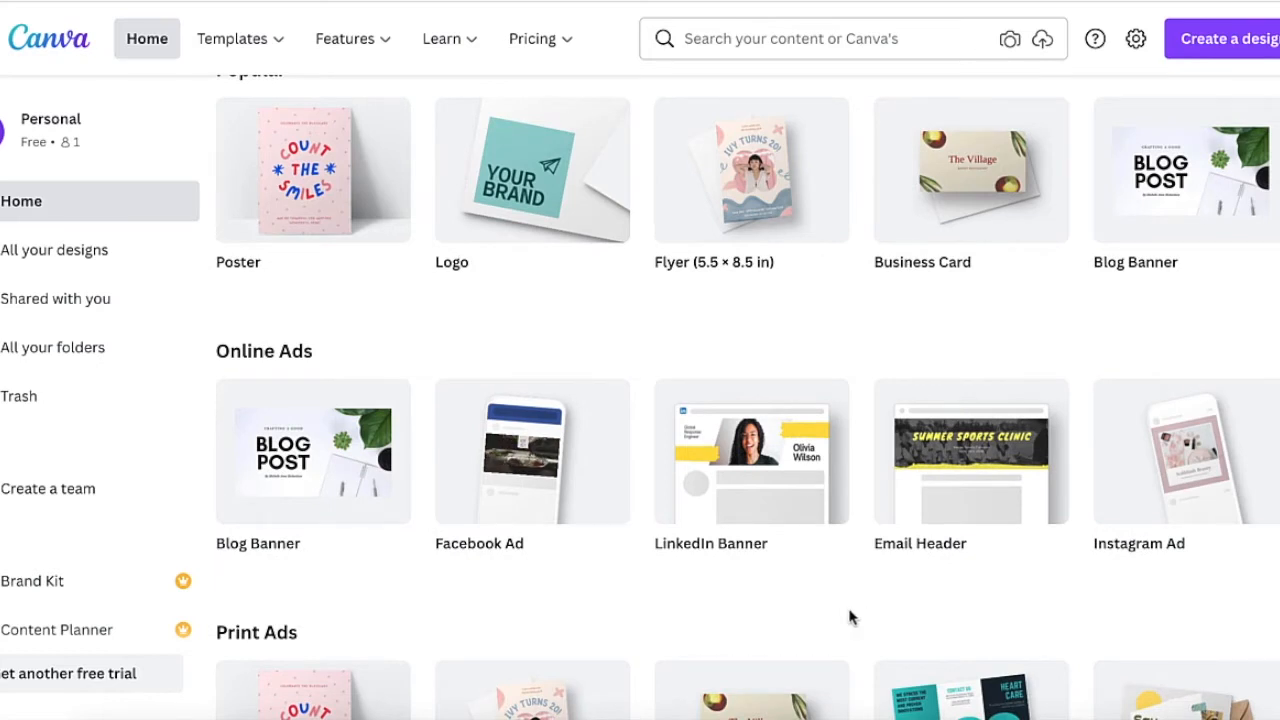
scroll(817, 619, "down", 1)
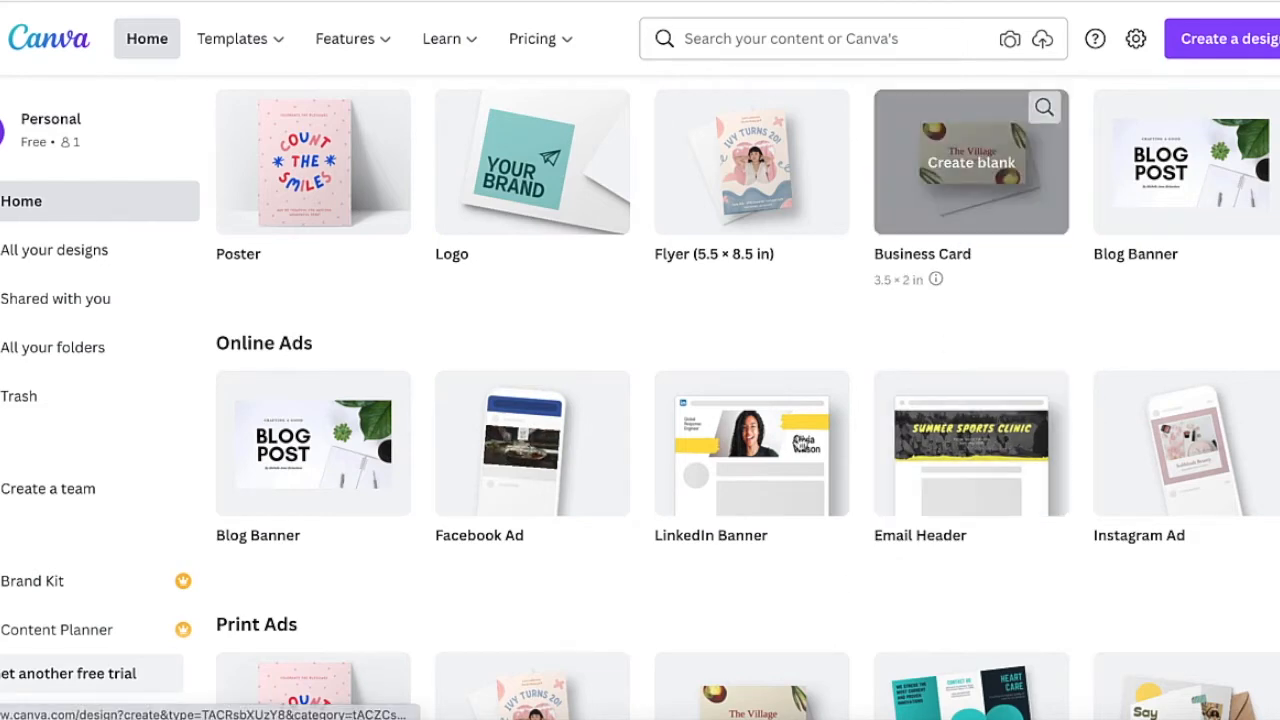
scroll(877, 575, "down", 1)
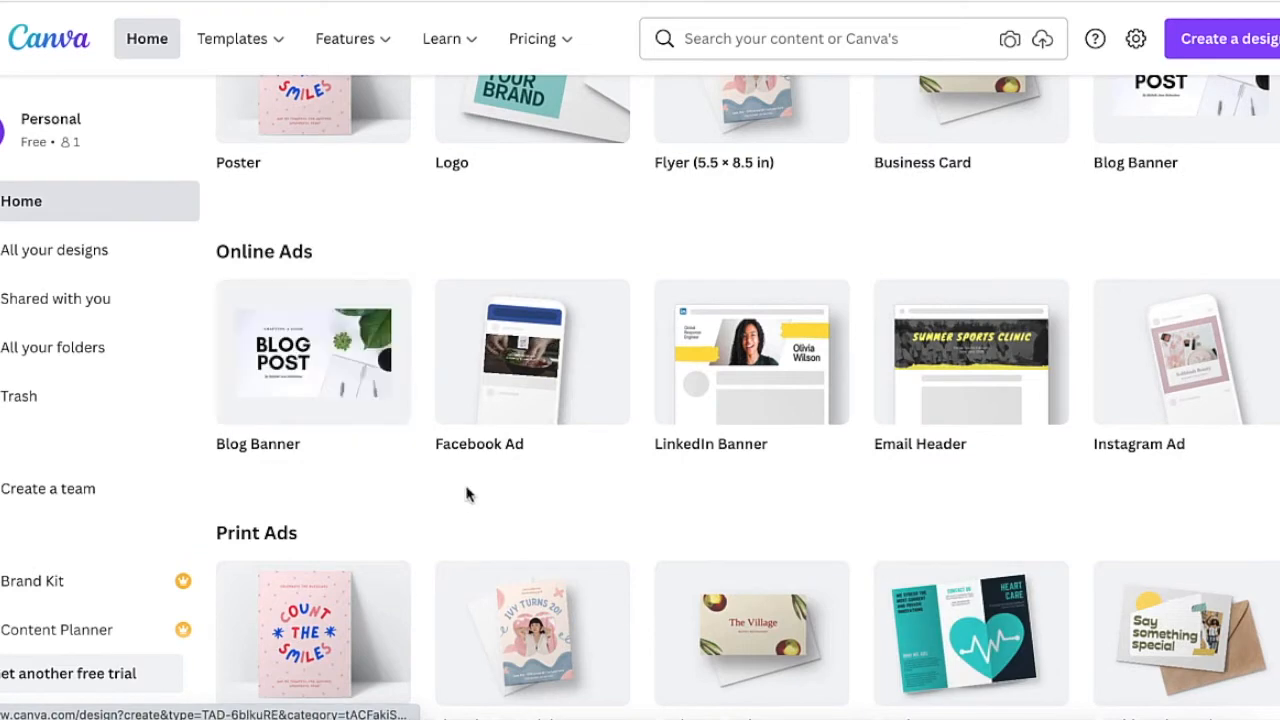
scroll(923, 506, "down", 1)
scroll(960, 450, "up", 5)
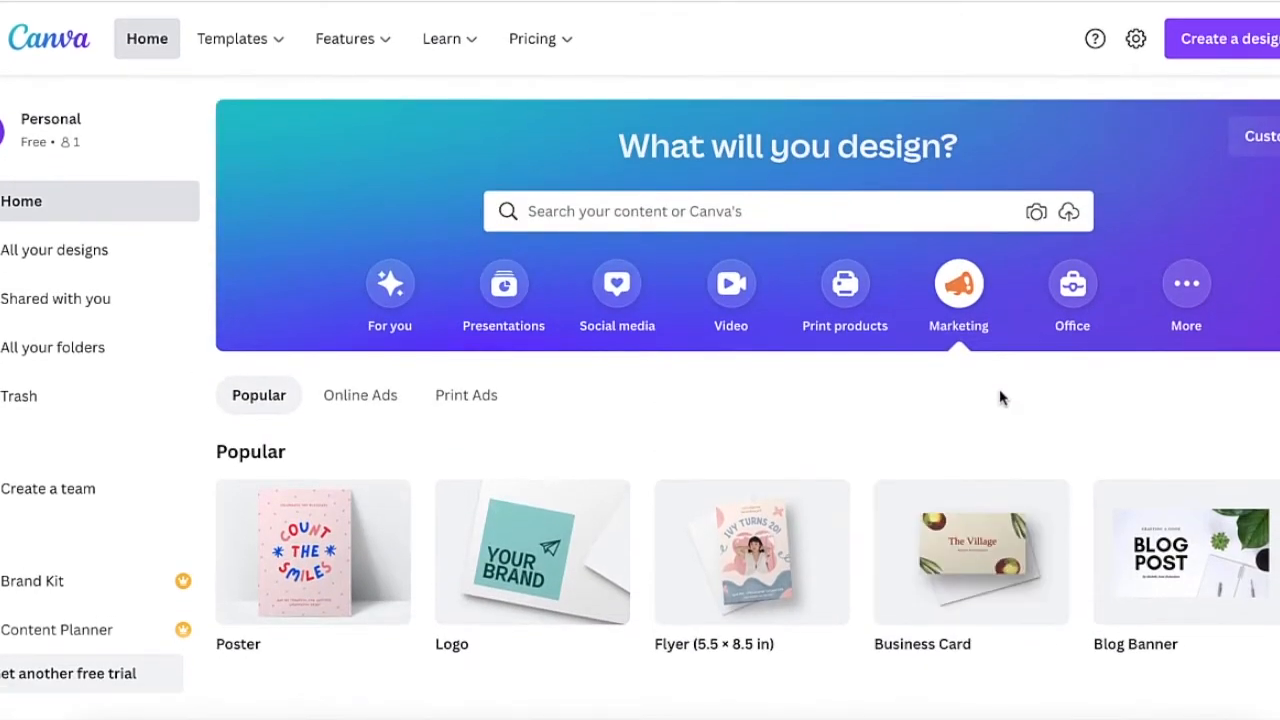
left_click(1072, 290)
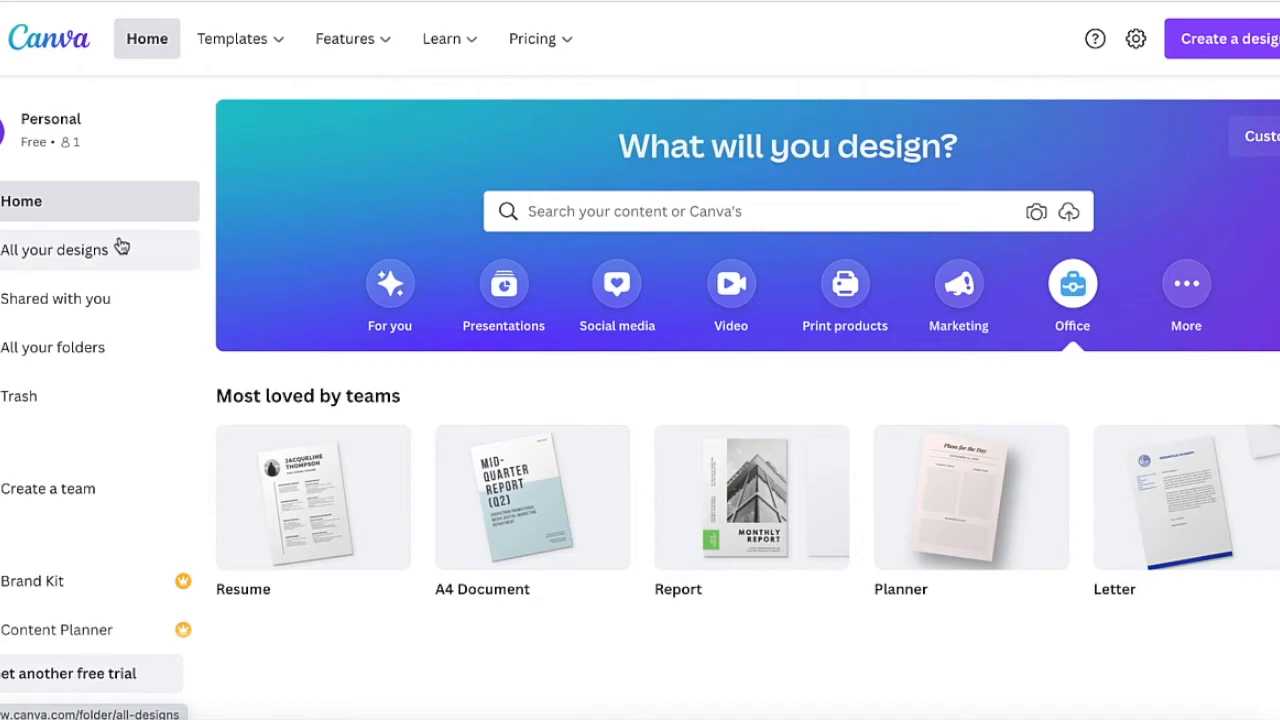
Step: Review the list of all your designs, and show the folders and designs shared with you
left_click(97, 261)
scroll(337, 292, "down", 6)
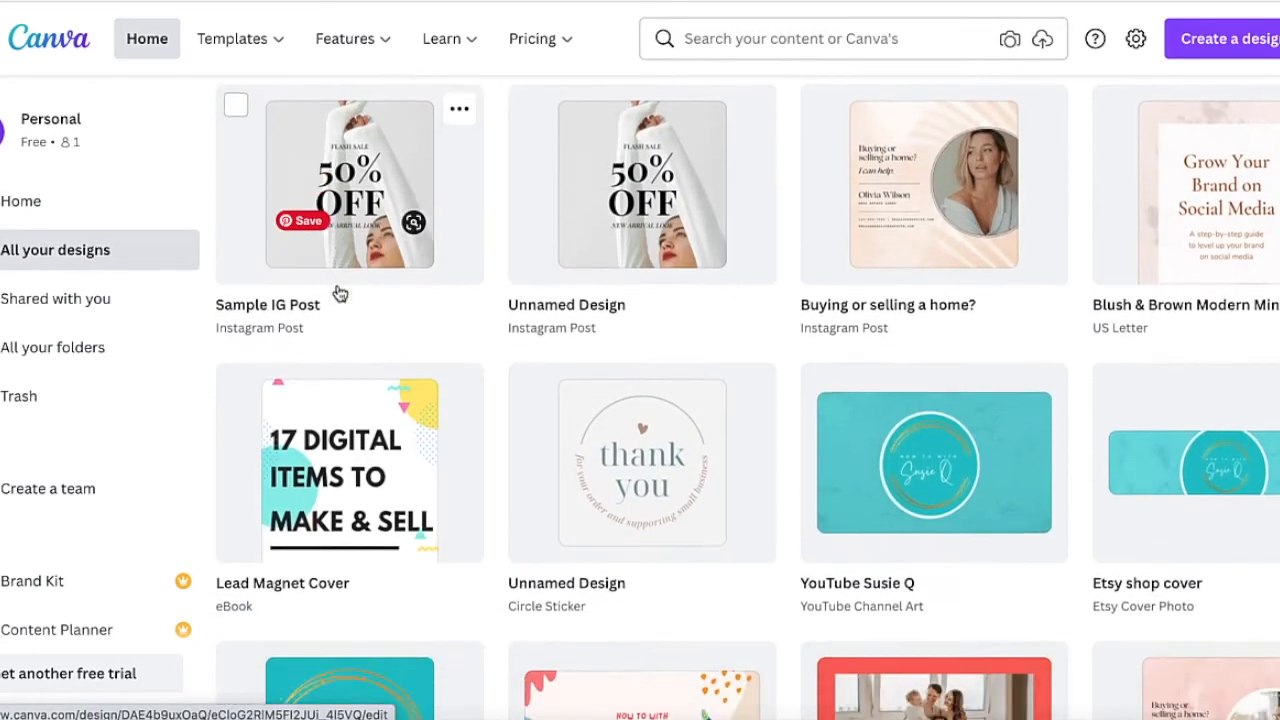
scroll(337, 290, "up", 10)
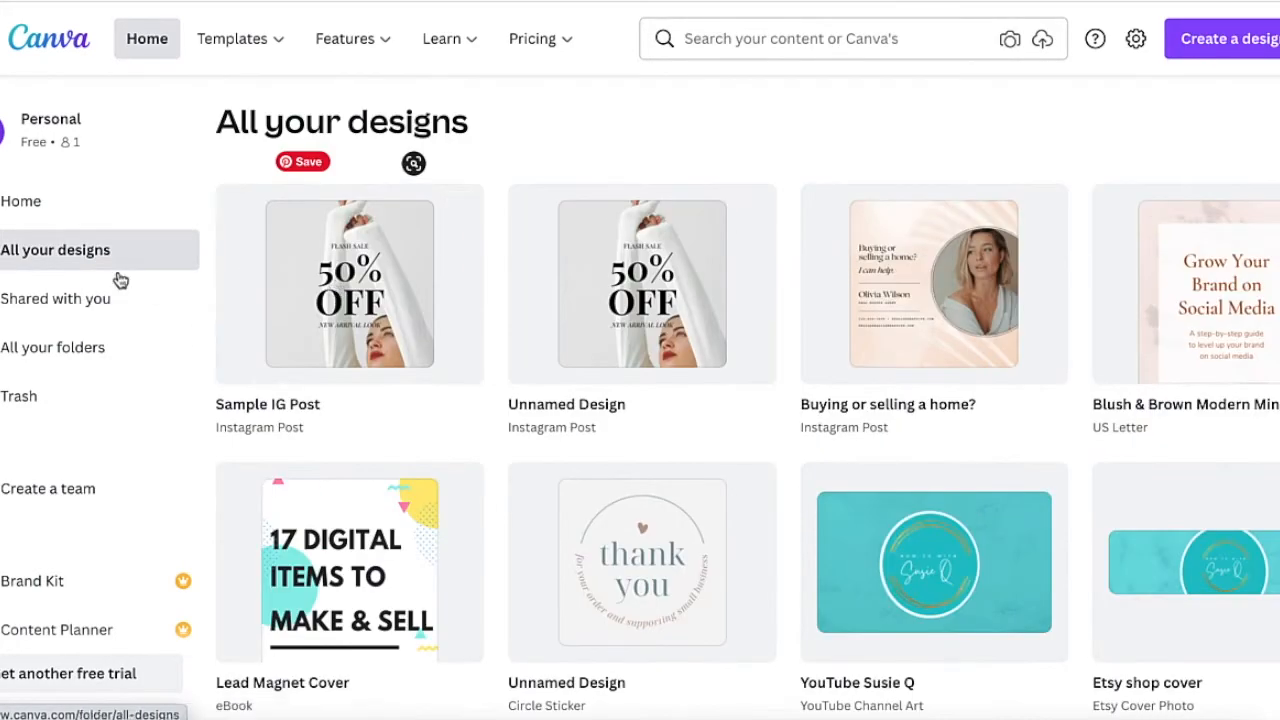
left_click(95, 300)
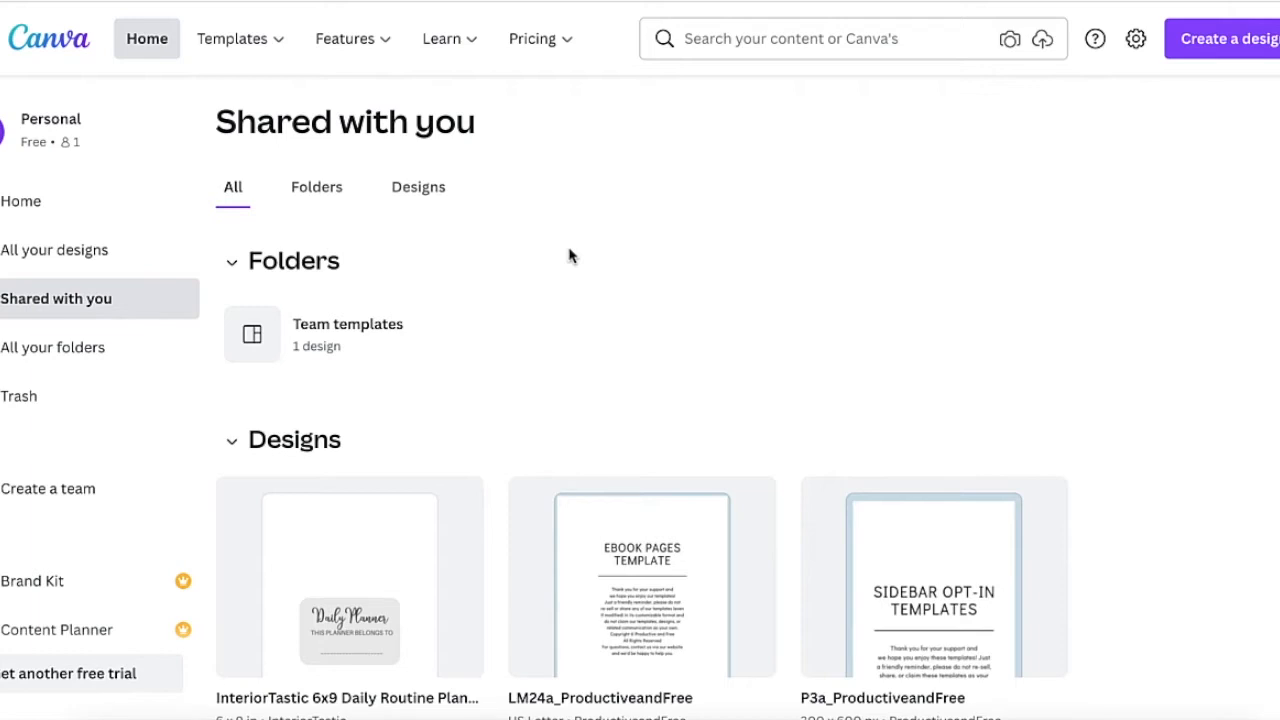
Step: Show all your folders, and view the team creation form without creating a team
left_click(24, 360)
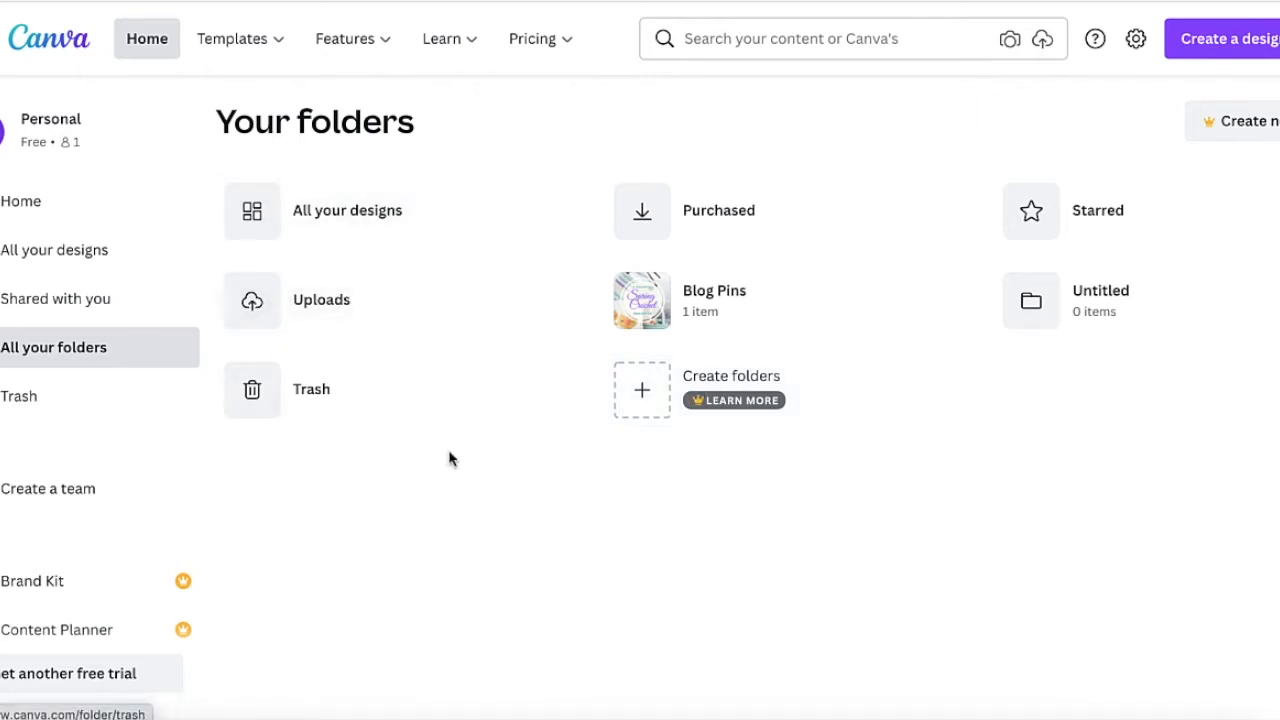
left_click(100, 490)
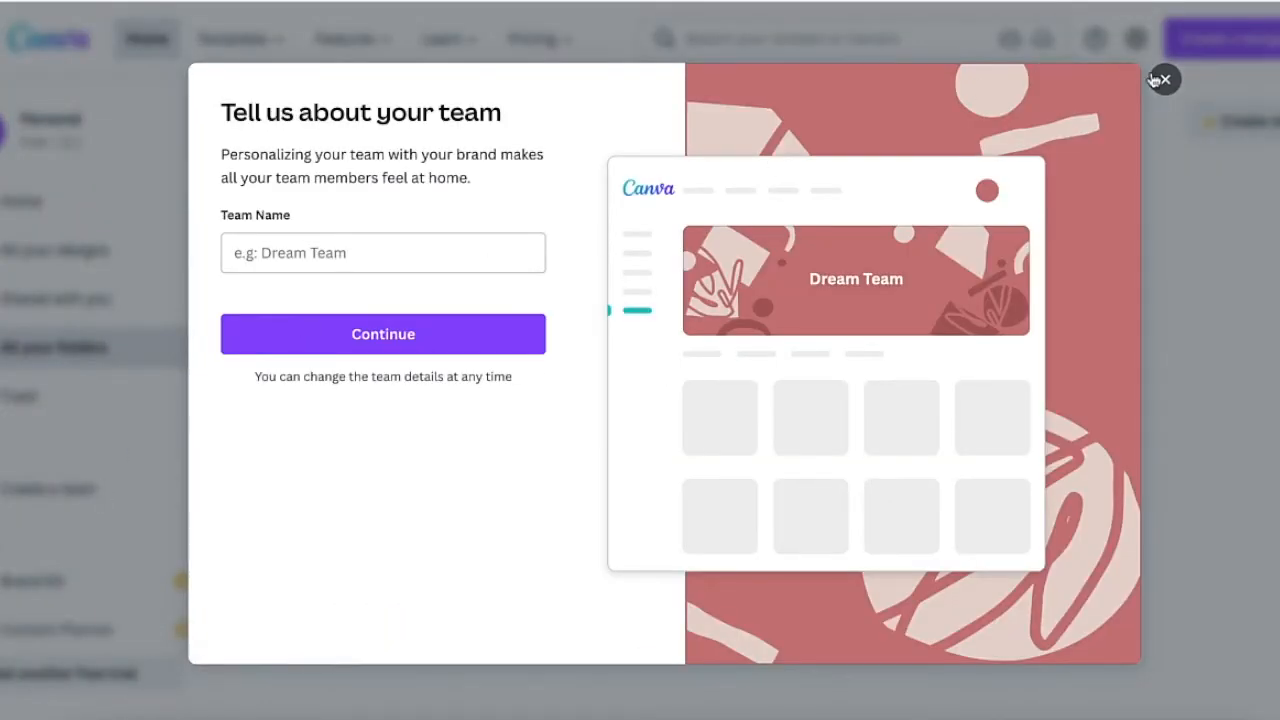
left_click(1160, 80)
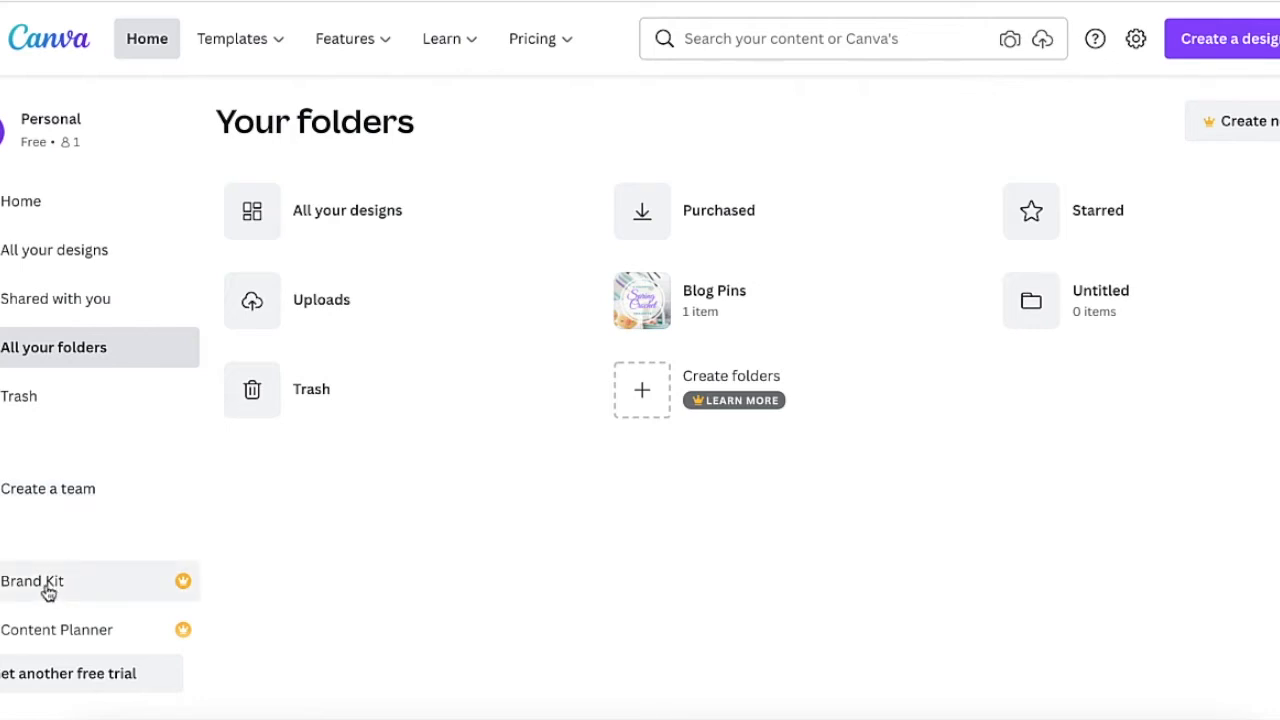
Step: Show the Brand Kit page and the Content Planner calendar
scroll(48, 592, "down", 2)
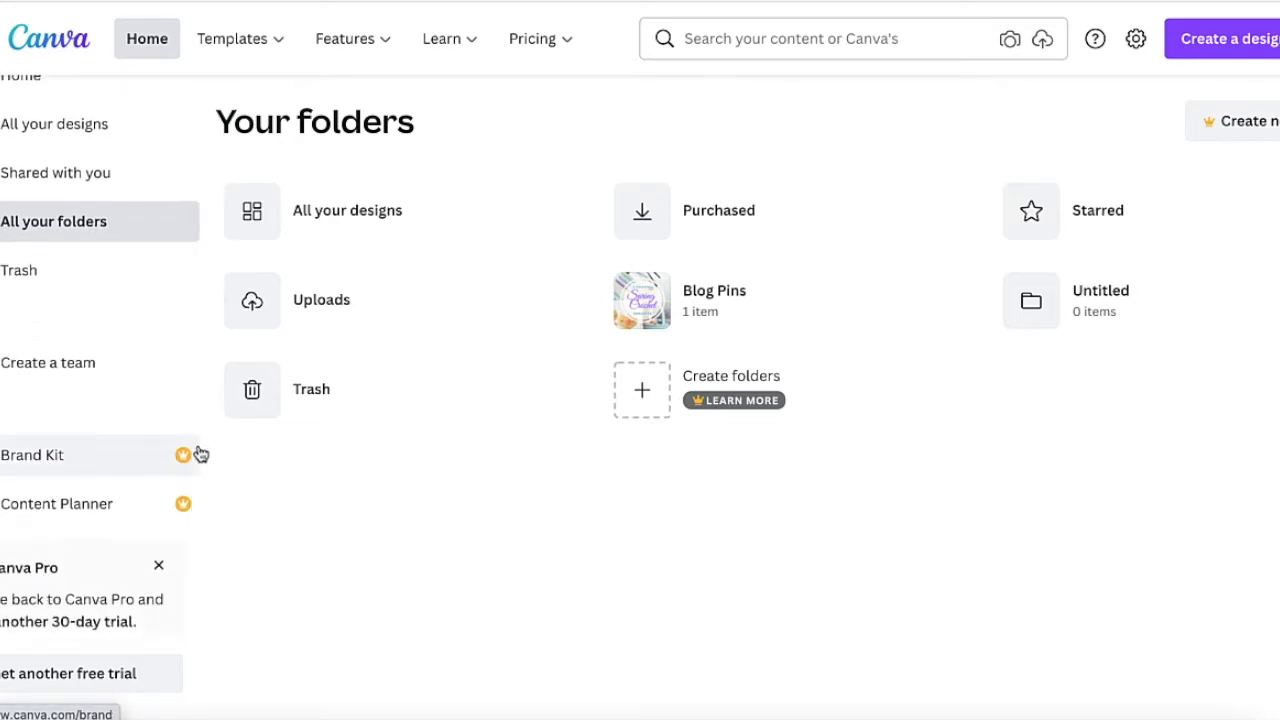
left_click(62, 464)
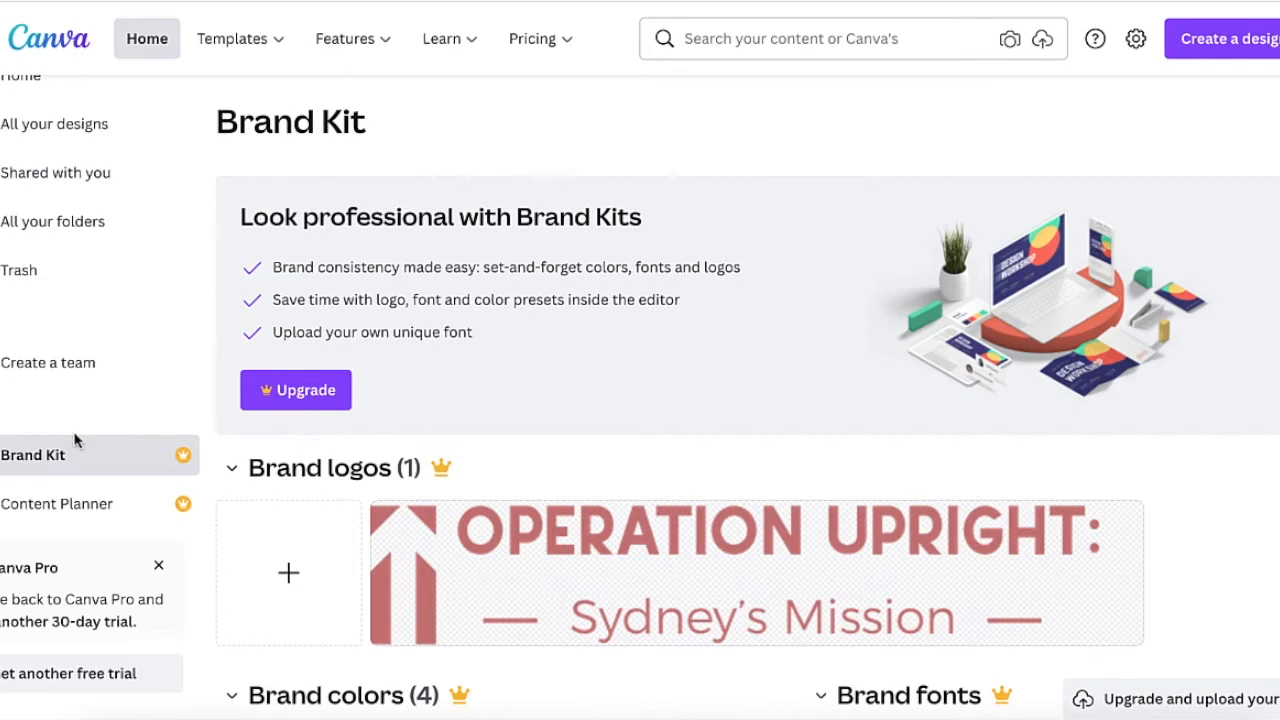
left_click(66, 506)
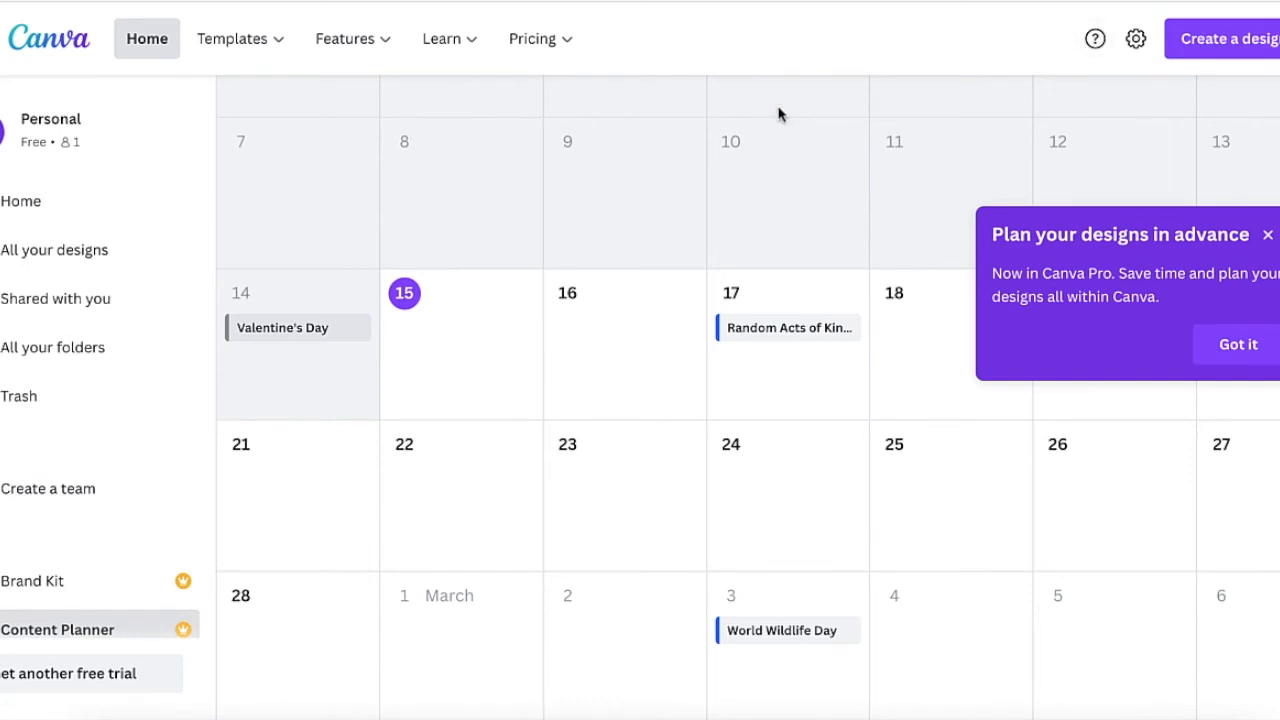
Step: Return to the home page, look through the suggested design types, and create a new Instagram Post design at 1080 × 1080 px
left_click(40, 211)
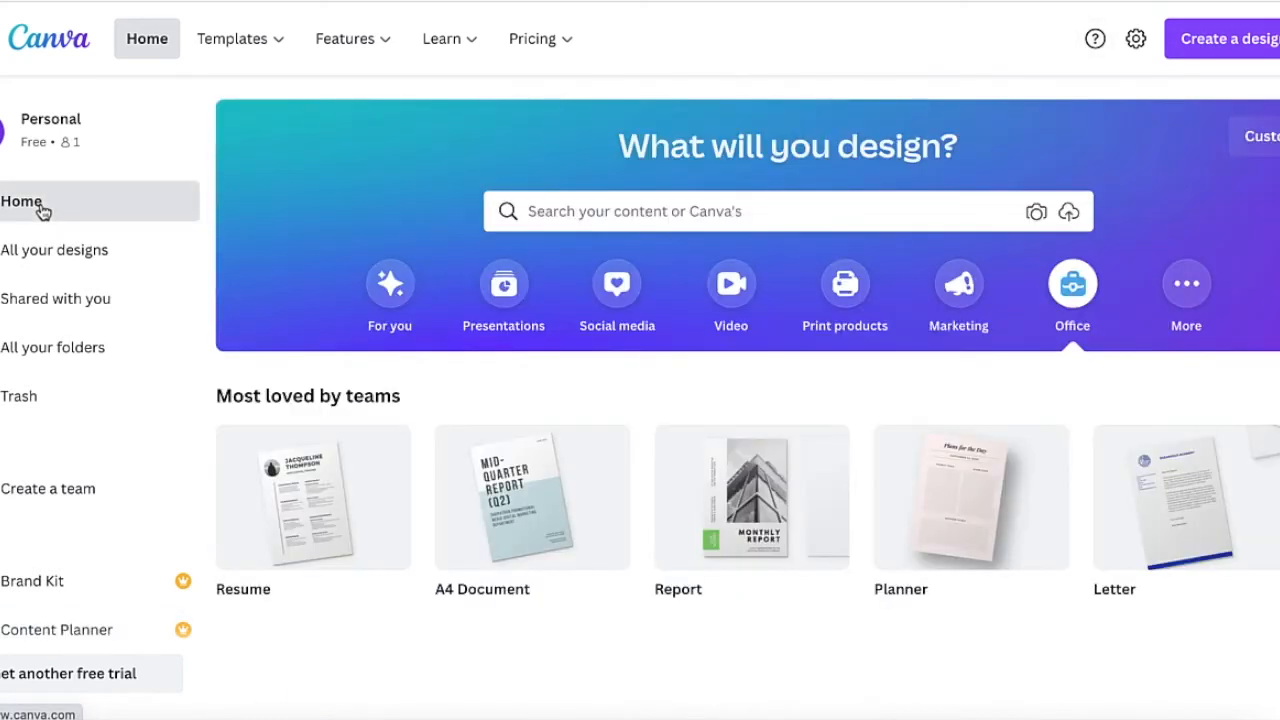
left_click(1244, 48)
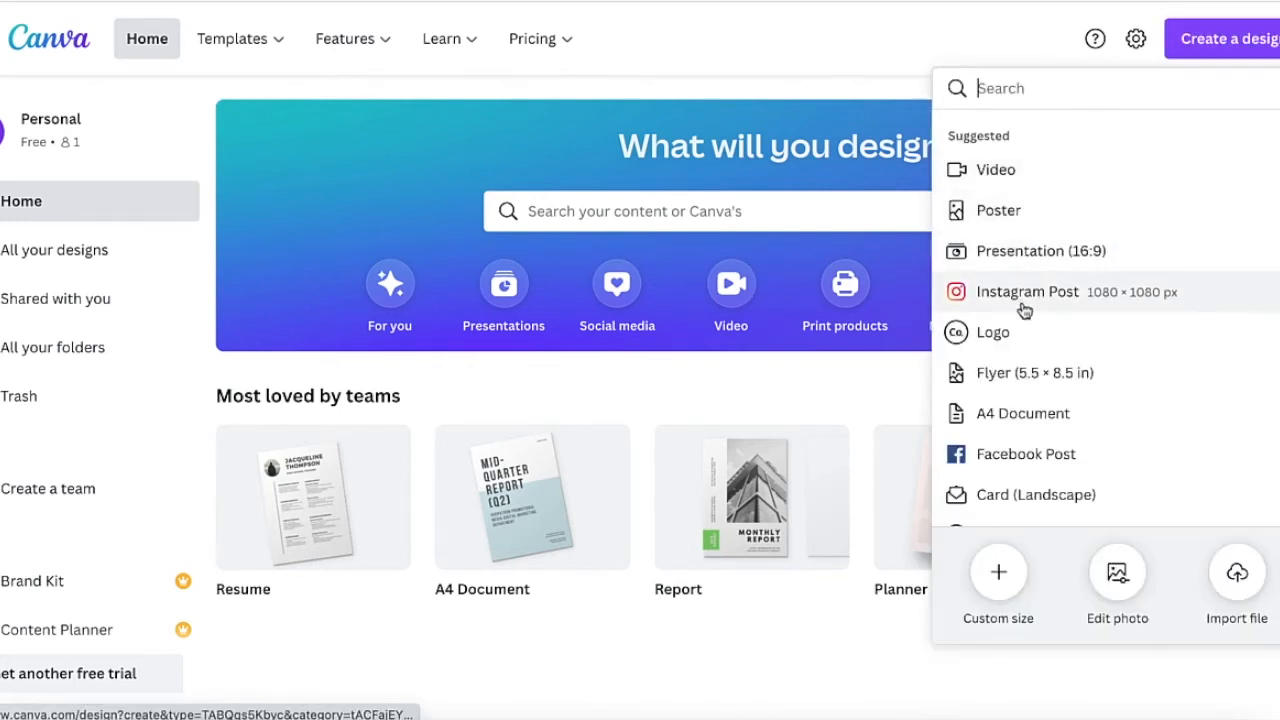
scroll(990, 410, "down", 2)
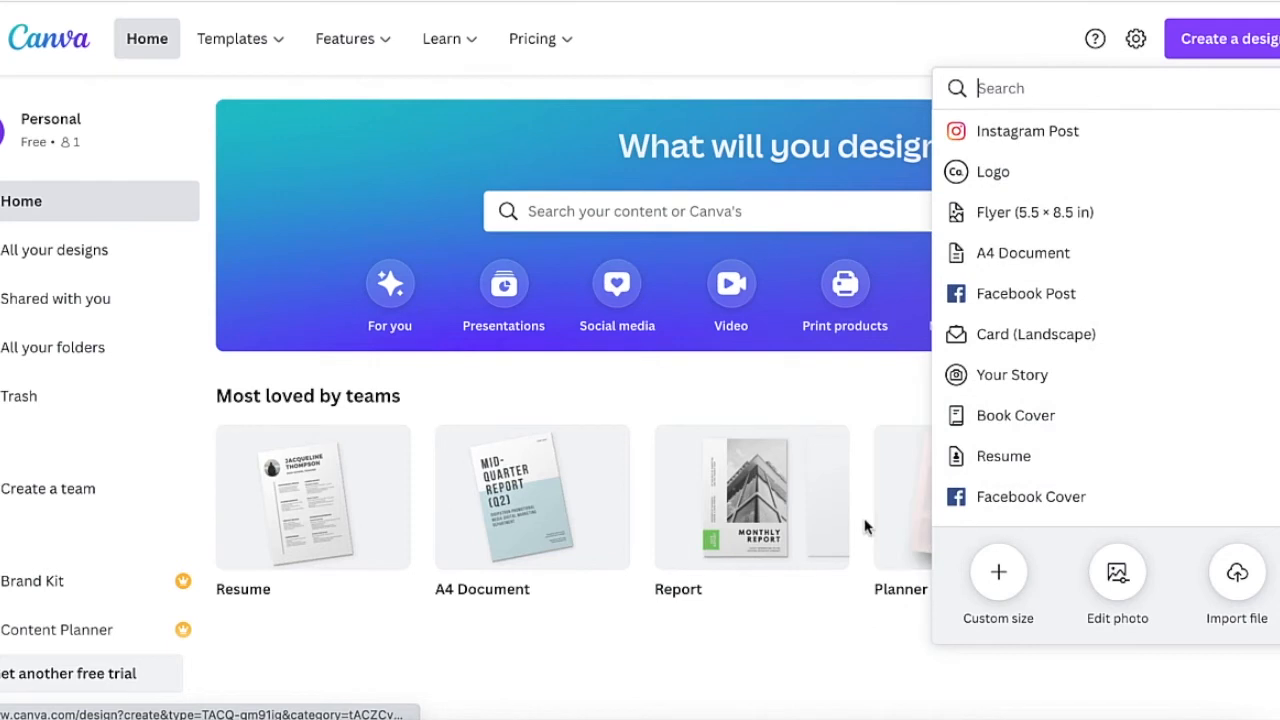
scroll(975, 400, "up", 4)
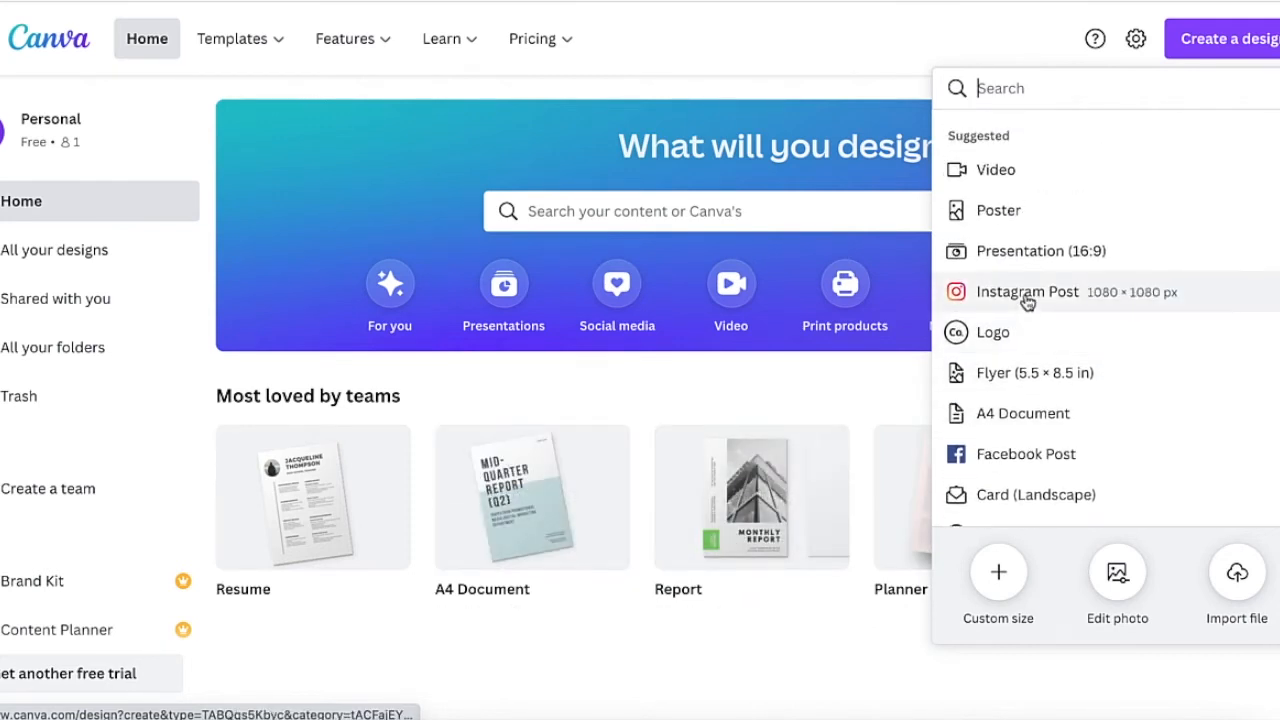
left_click(1024, 293)
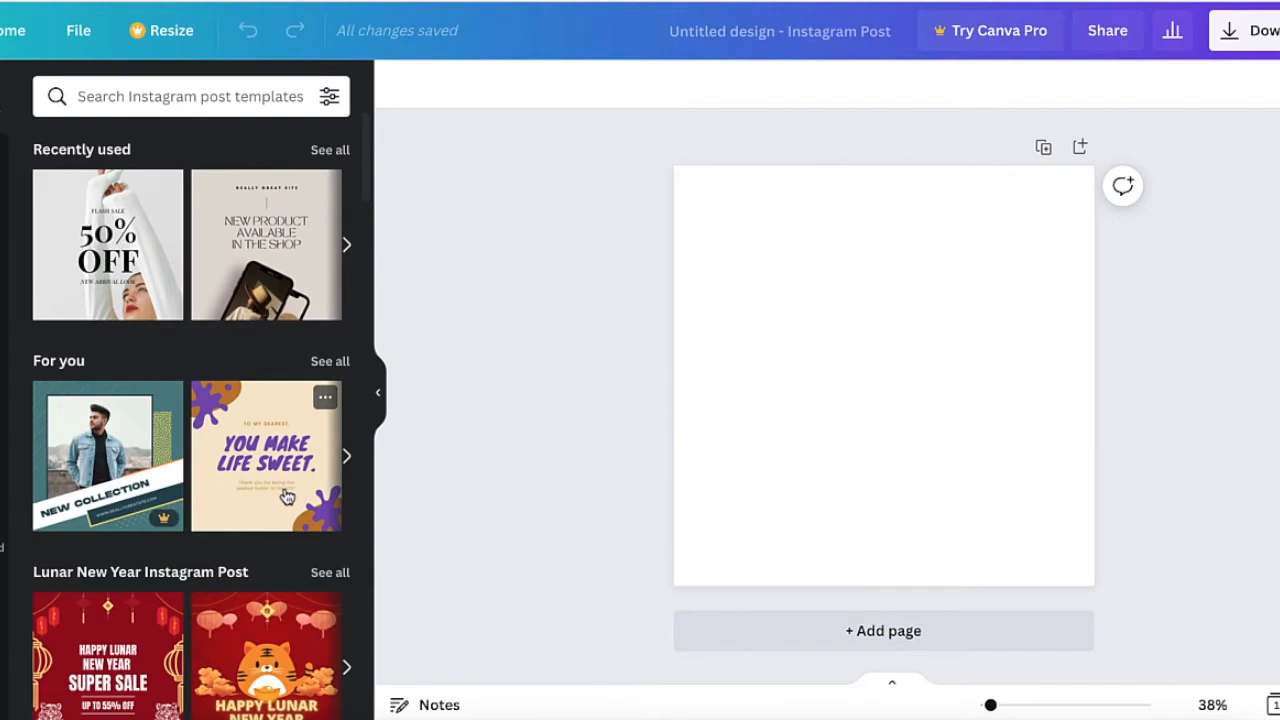
Step: Browse the Instagram post template categories, including Winter, Love, Food, Birthday, Spring, Wedding and Sale
scroll(287, 497, "down", 3)
scroll(287, 497, "down", 4)
scroll(287, 497, "down", 1)
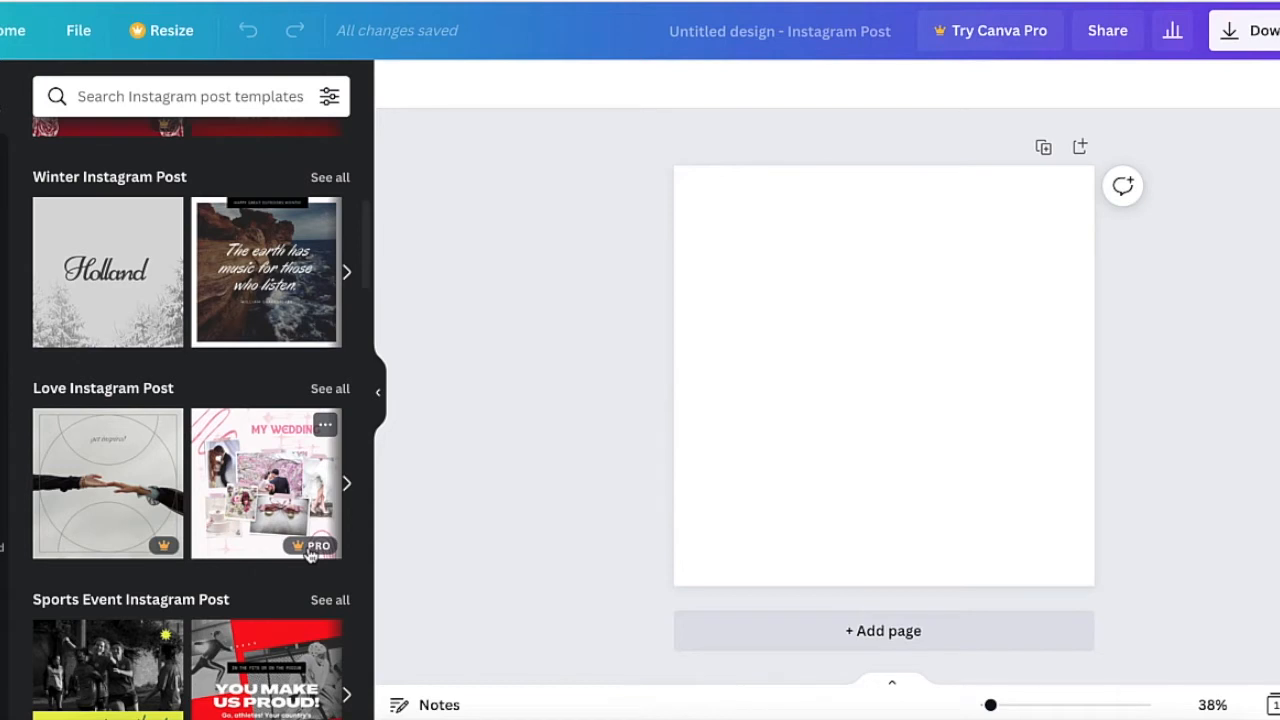
scroll(310, 555, "down", 2)
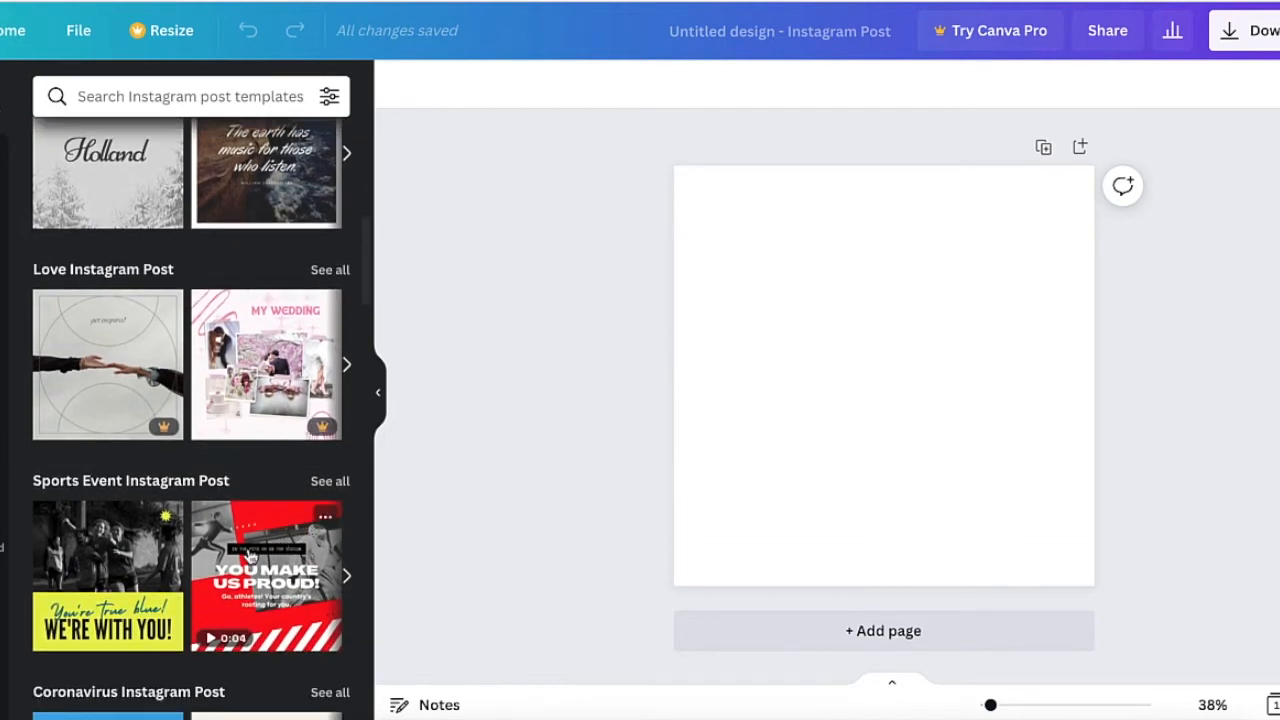
scroll(248, 555, "down", 3)
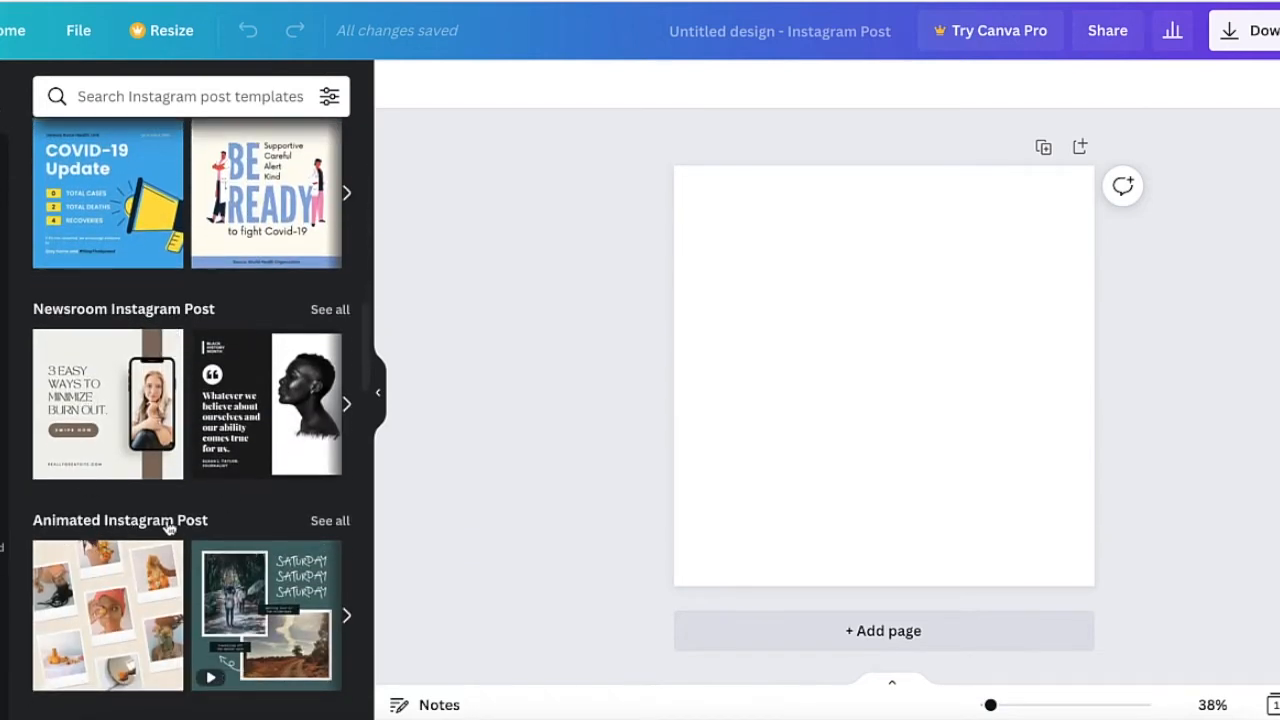
scroll(170, 528, "down", 4)
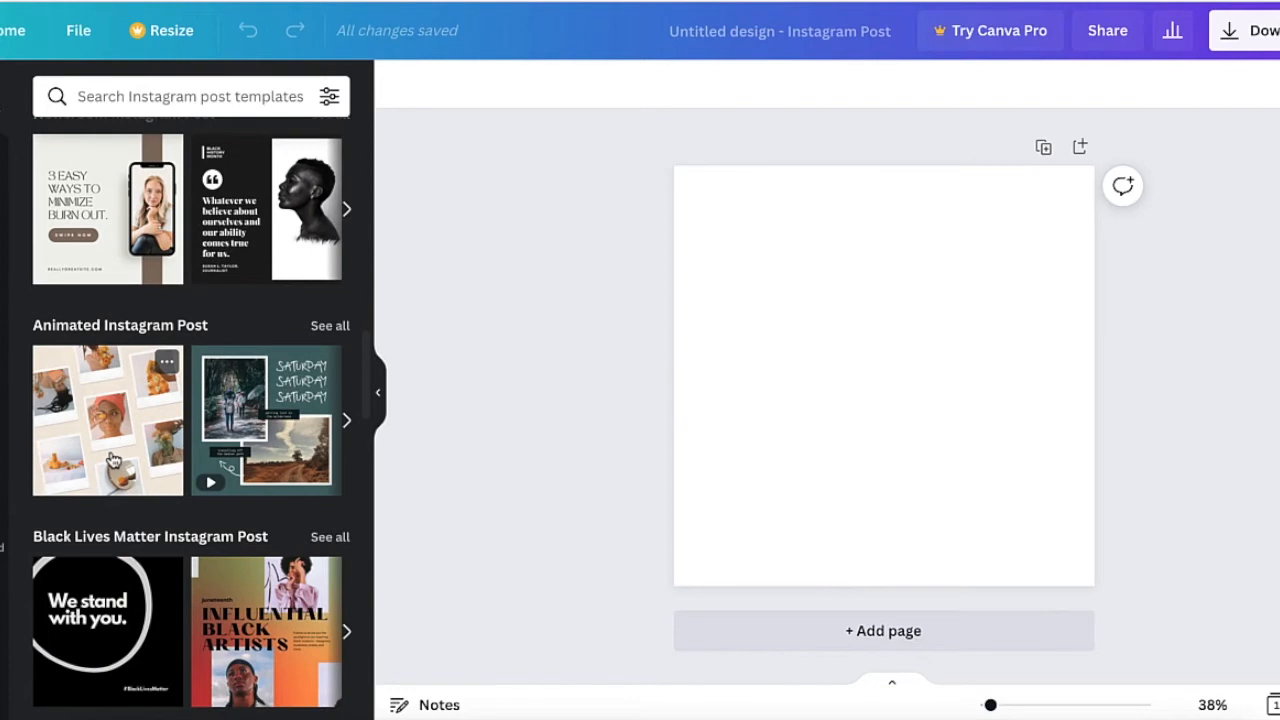
scroll(113, 458, "down", 6)
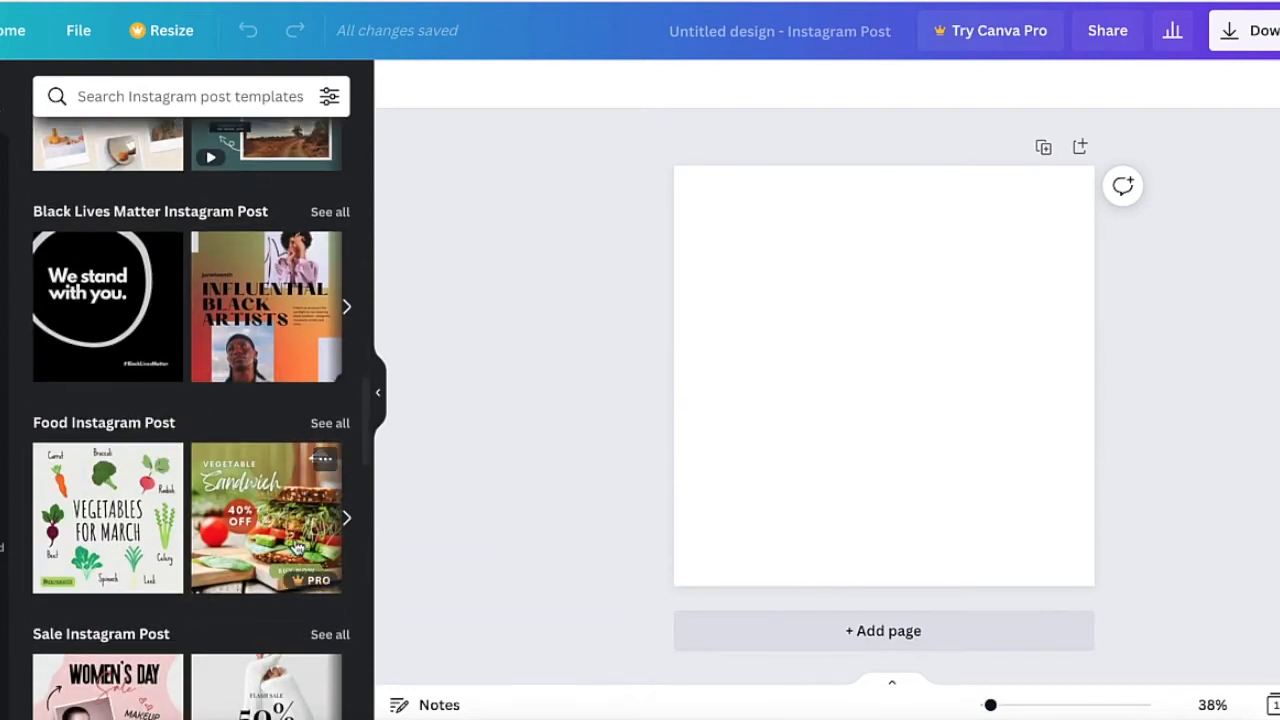
scroll(297, 548, "down", 3)
scroll(275, 605, "down", 3)
scroll(251, 535, "down", 6)
scroll(251, 535, "down", 6)
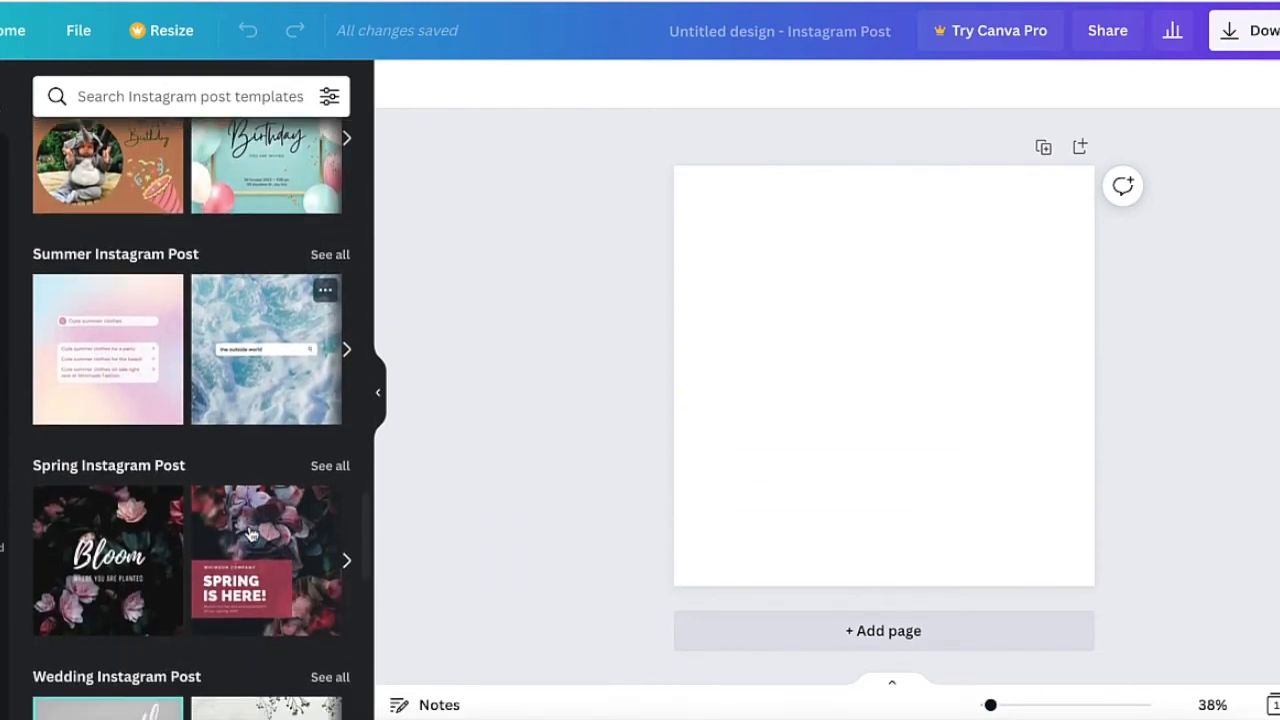
scroll(257, 531, "down", 4)
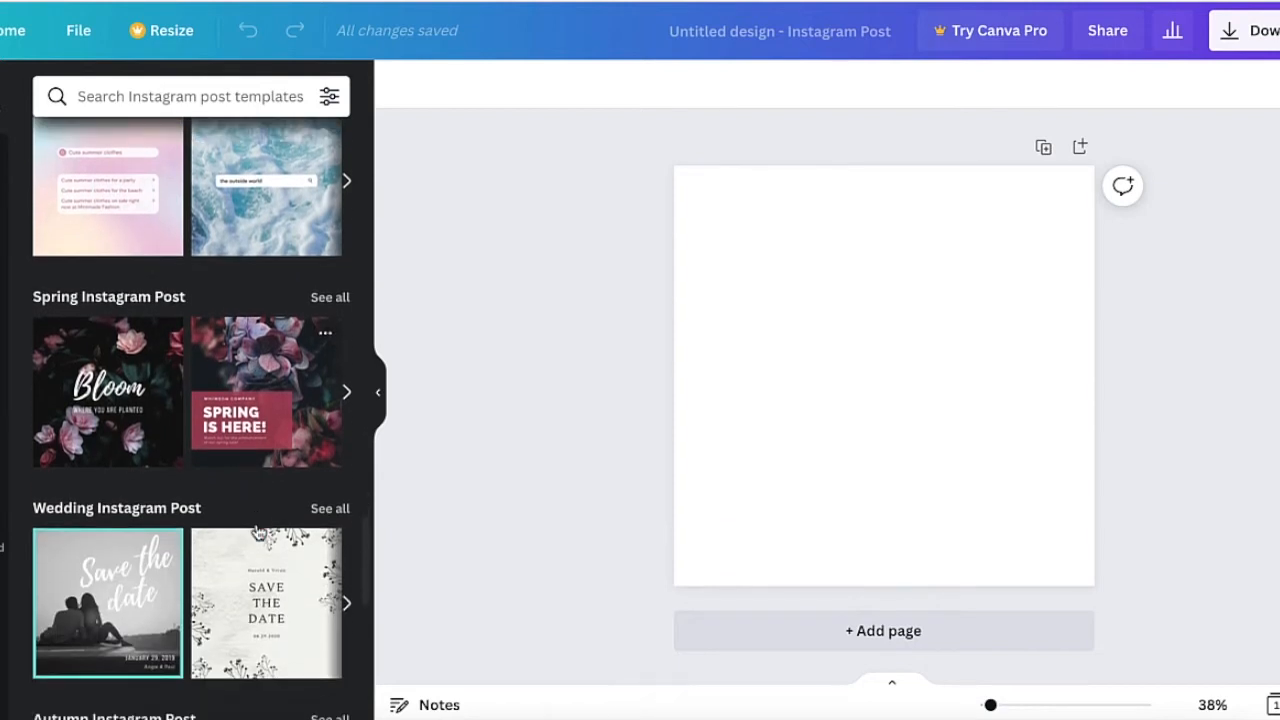
scroll(257, 531, "down", 3)
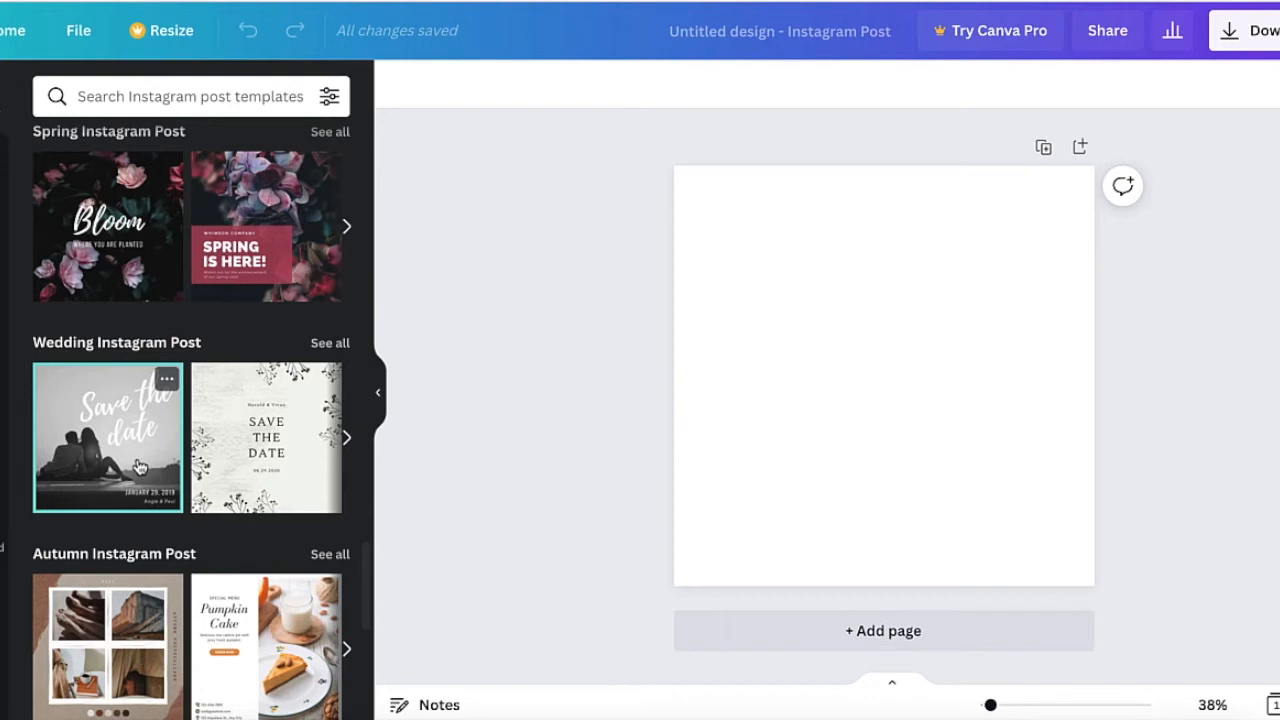
scroll(140, 467, "down", 3)
scroll(140, 467, "up", 5)
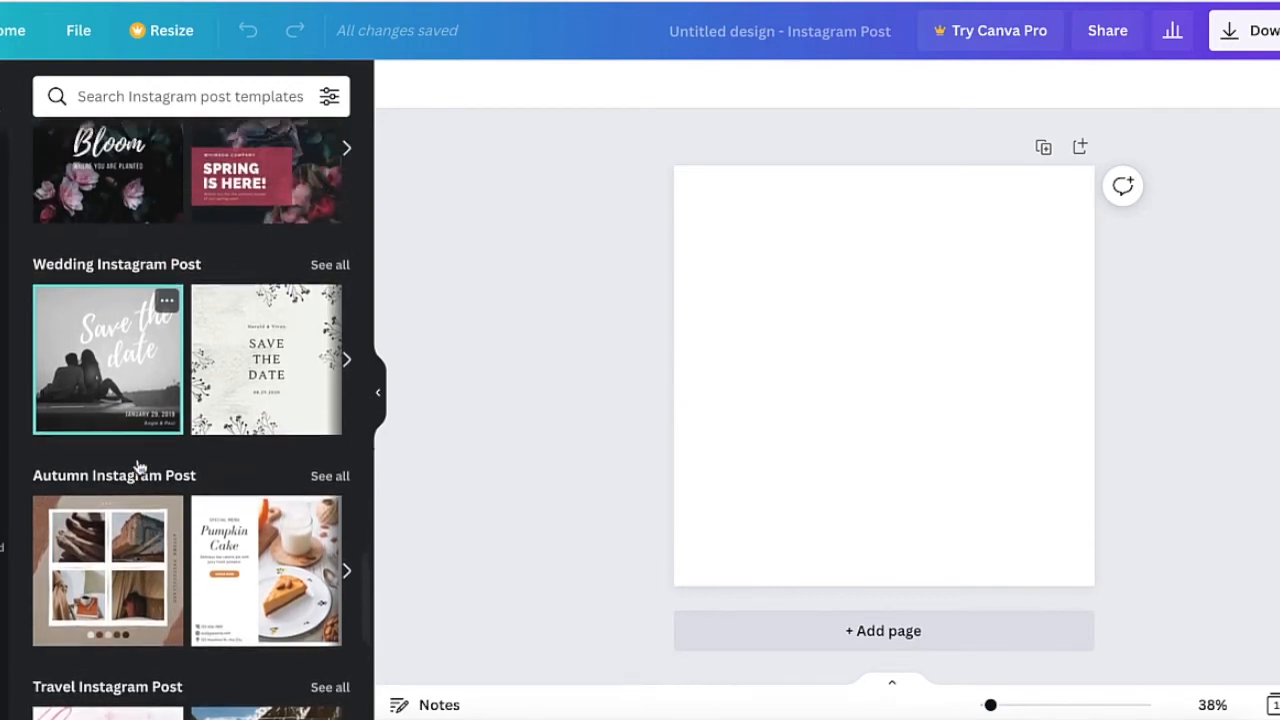
scroll(203, 374, "up", 3)
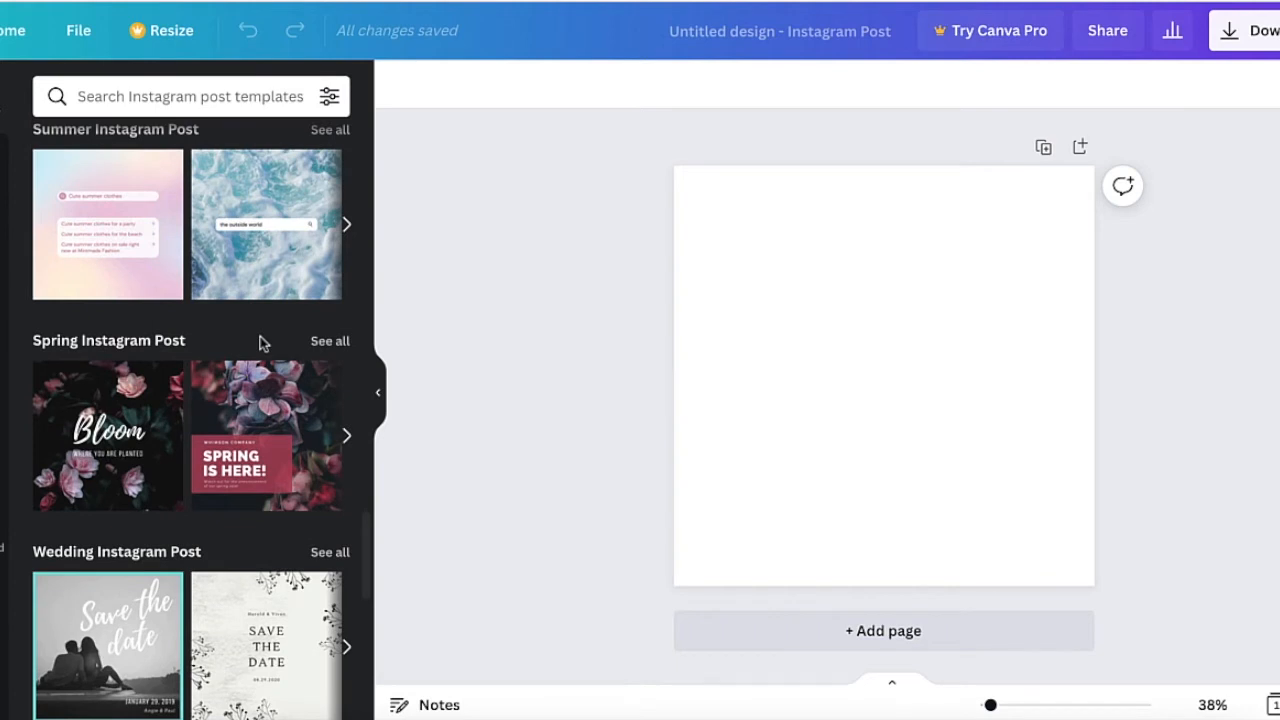
scroll(259, 343, "up", 6)
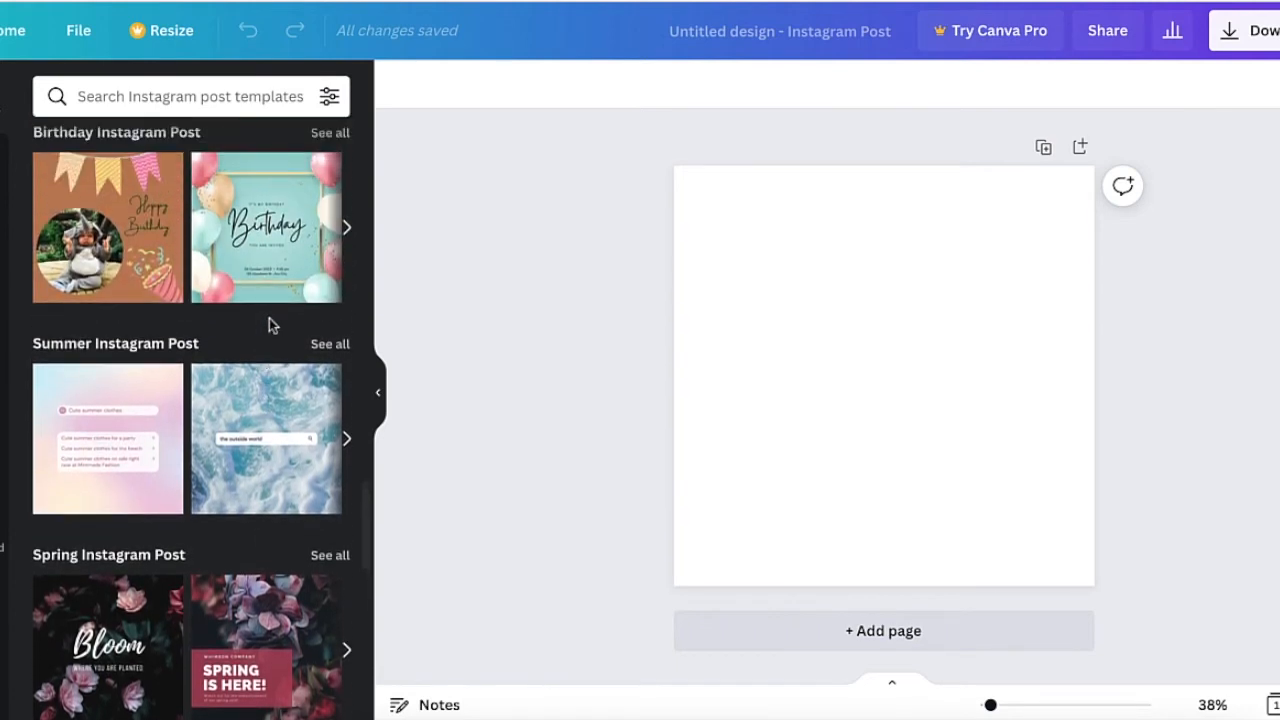
scroll(270, 325, "up", 2)
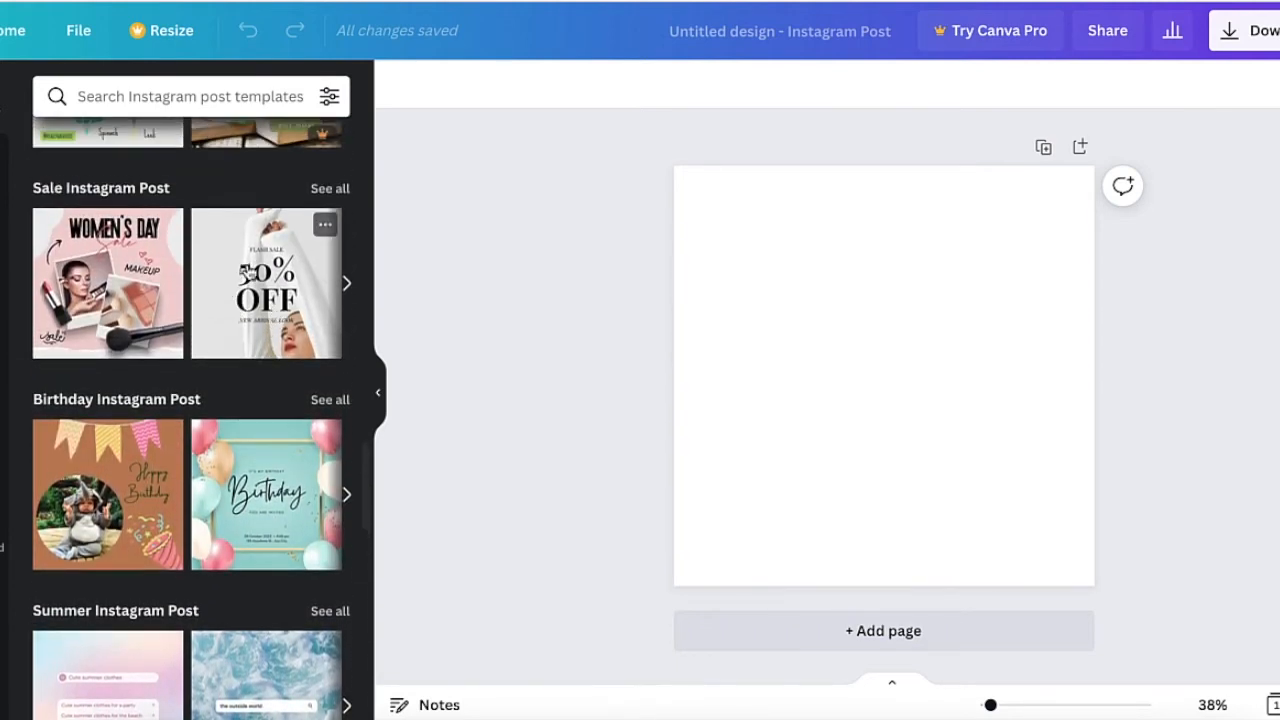
scroll(245, 297, "up", 1)
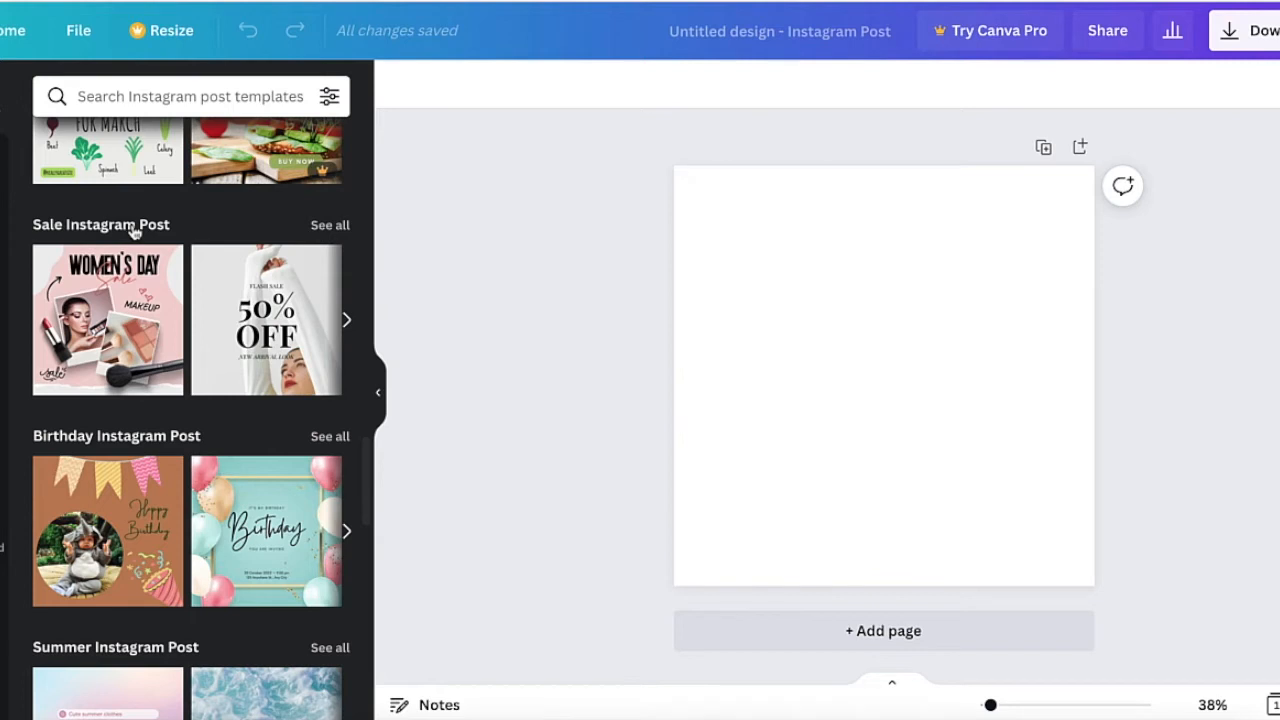
Step: Show all Sale Instagram Post templates and apply the pink "New Collection Jewellery" template to the blank page
left_click(332, 226)
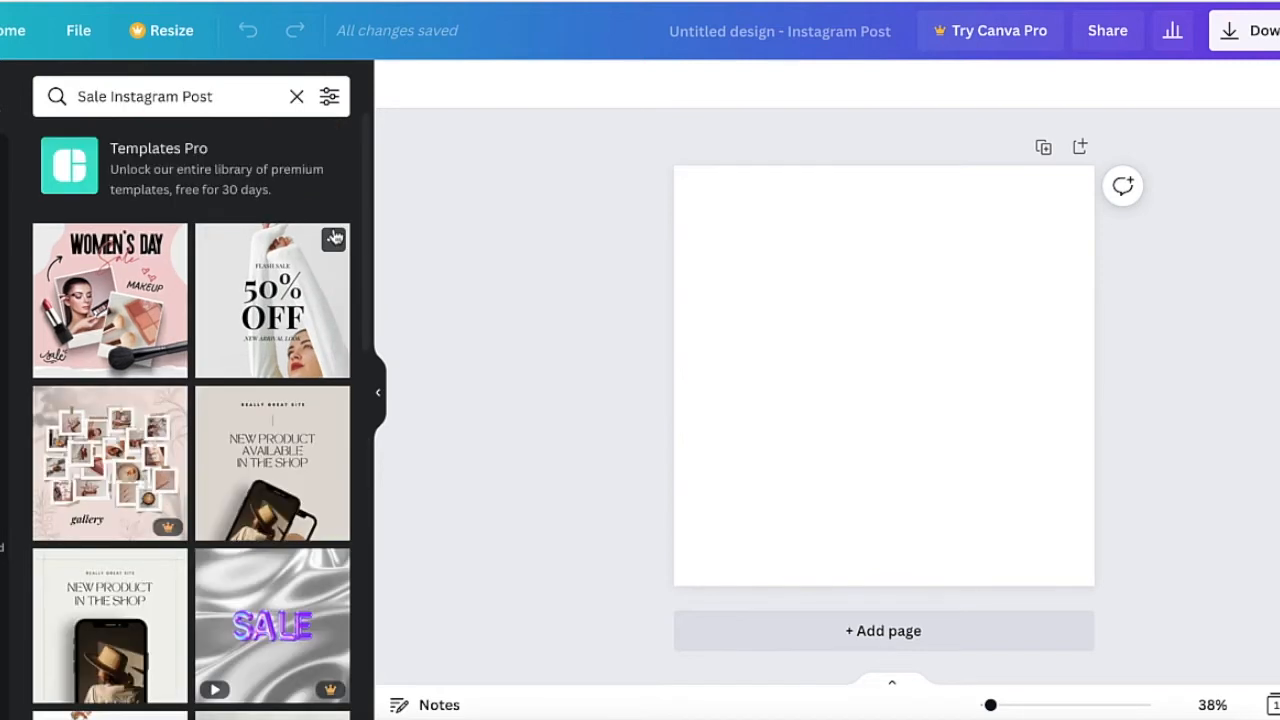
scroll(268, 366, "down", 5)
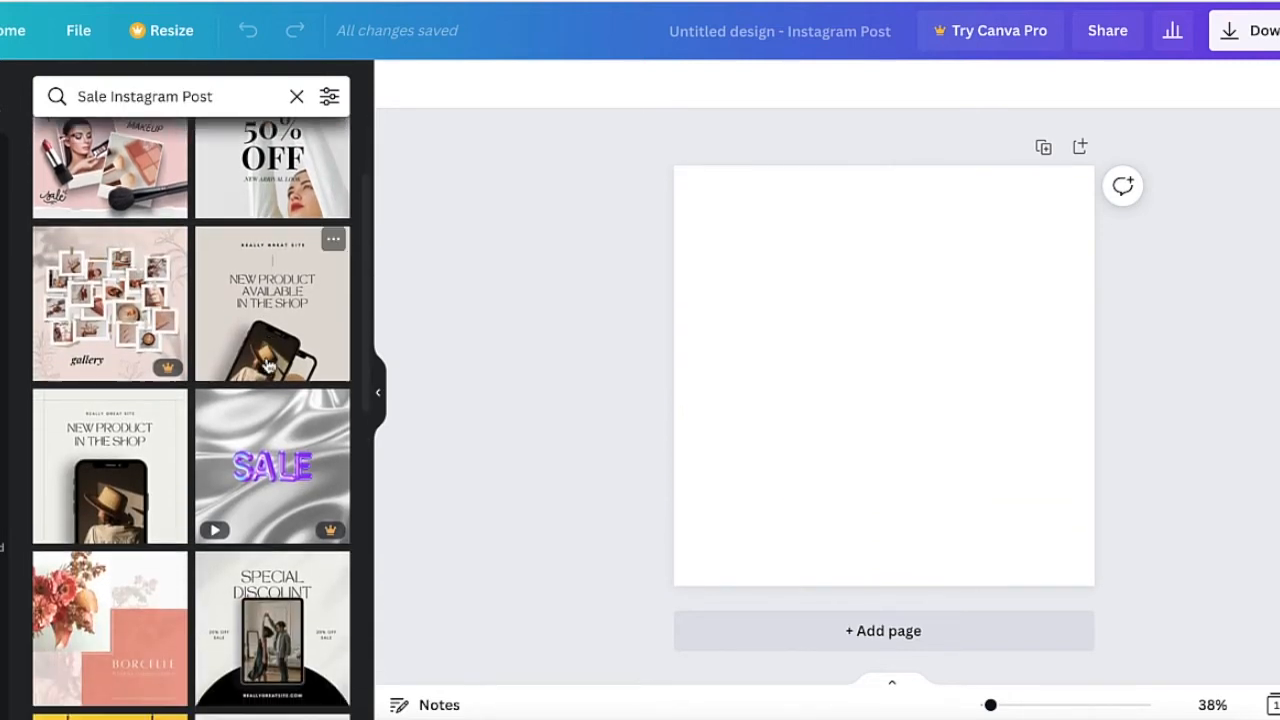
scroll(268, 366, "down", 4)
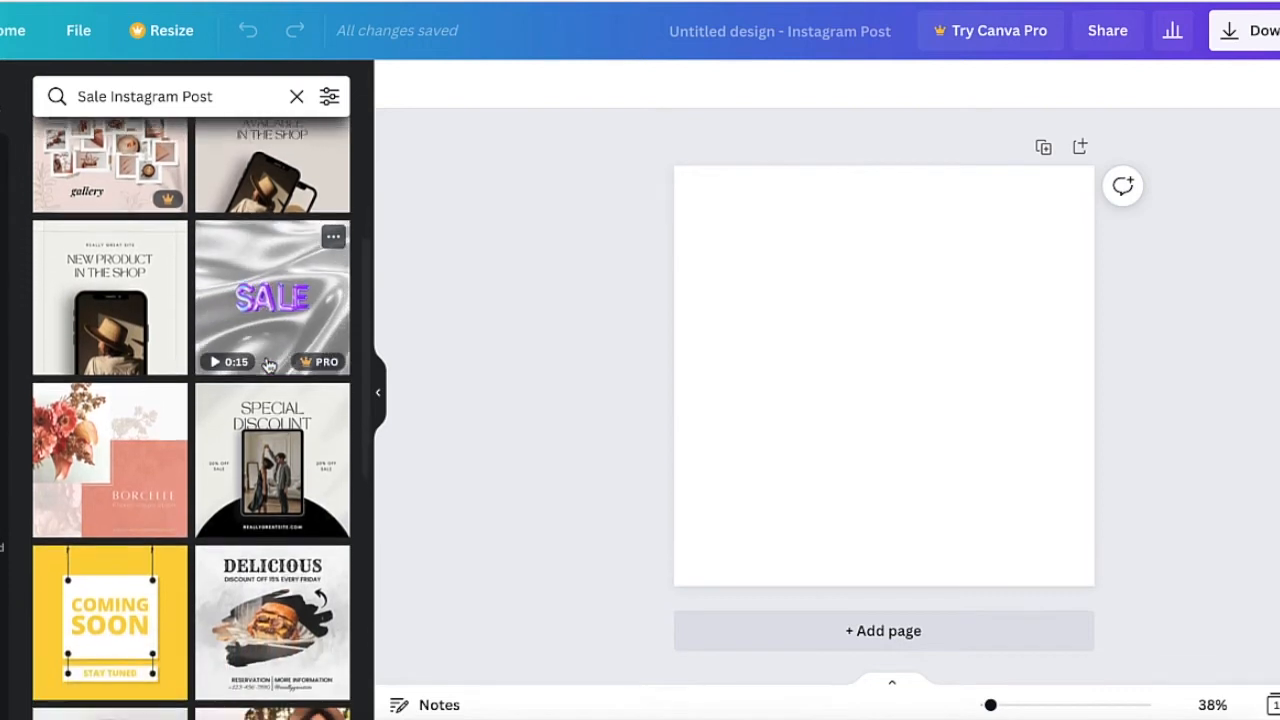
scroll(268, 366, "down", 6)
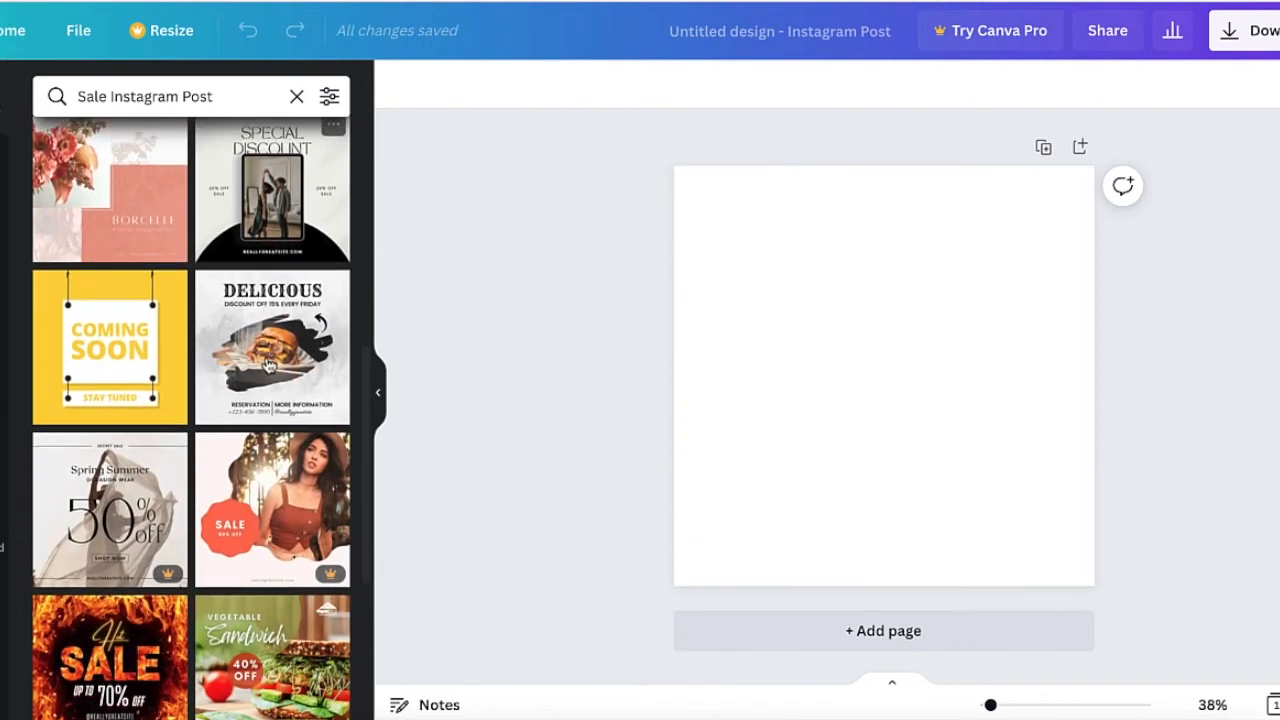
scroll(268, 366, "down", 8)
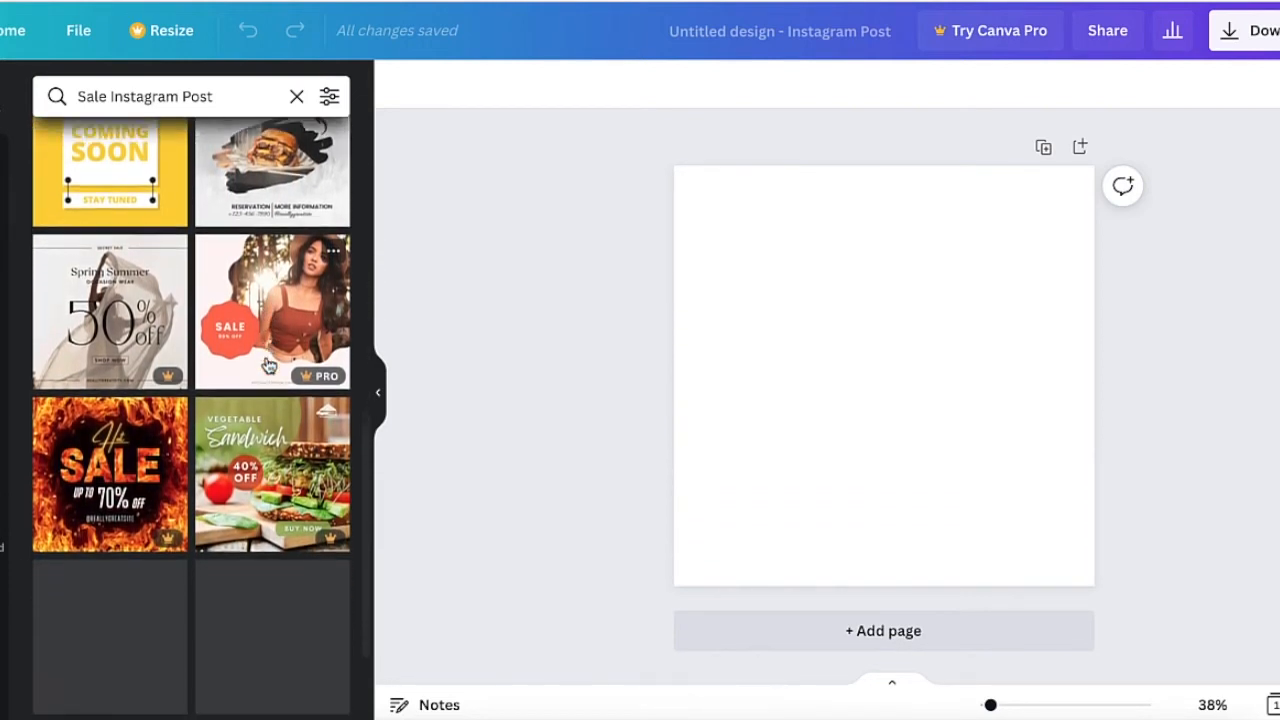
scroll(268, 366, "down", 2)
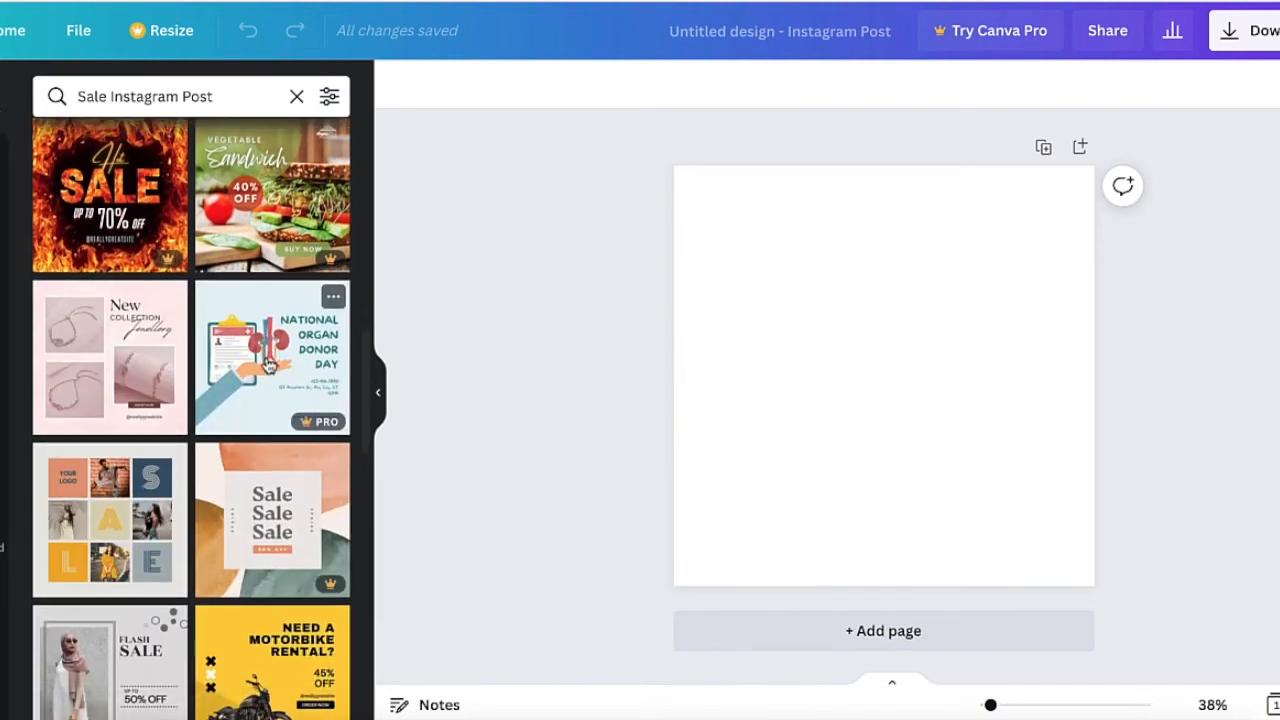
scroll(268, 366, "down", 1)
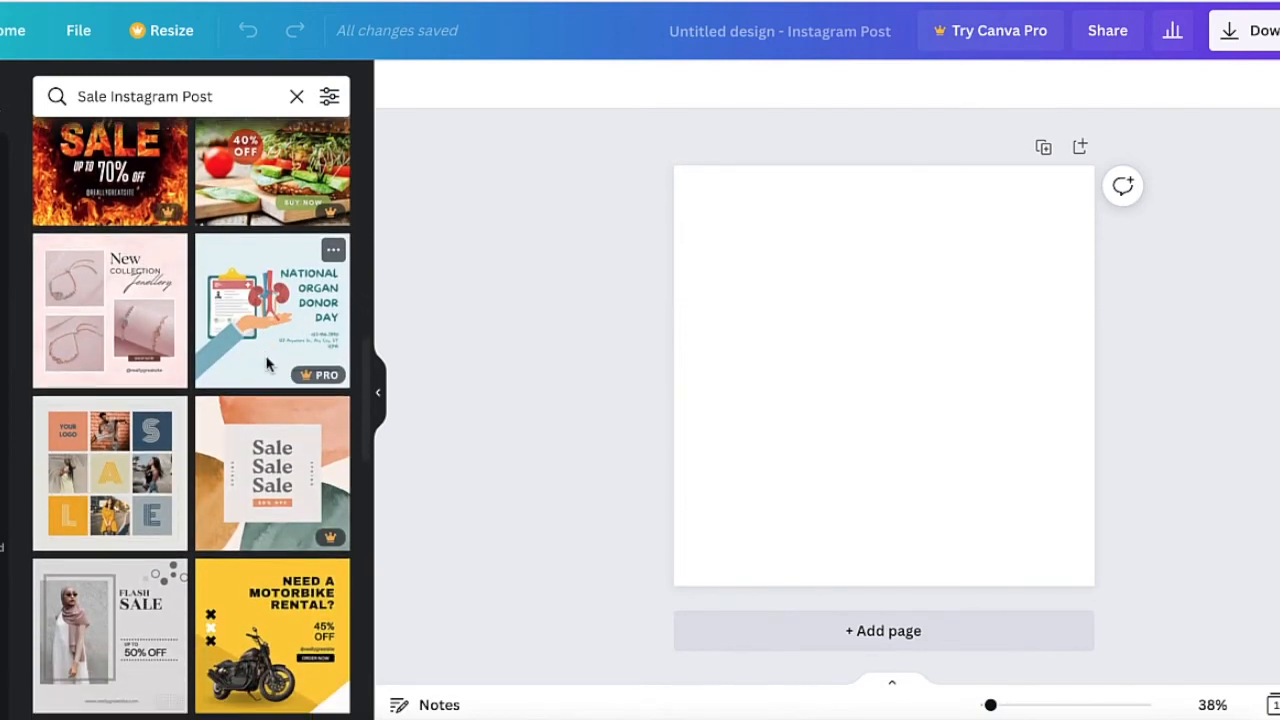
left_click(110, 325)
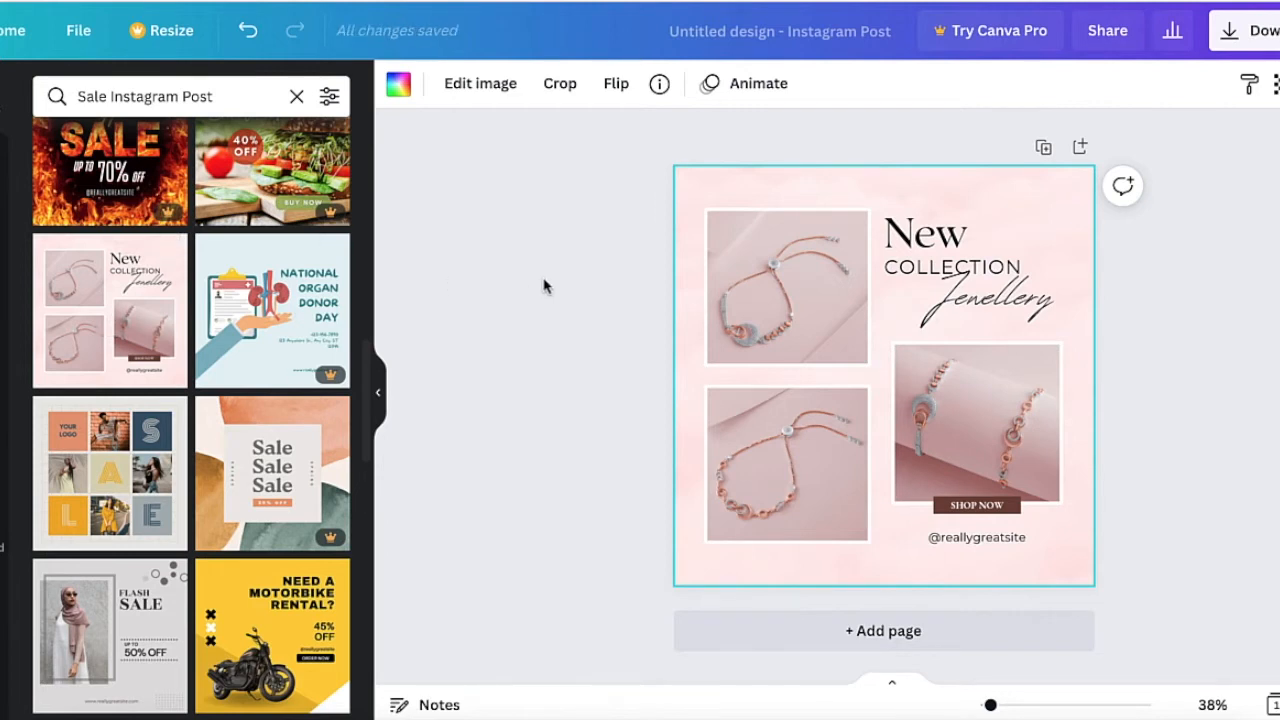
Step: Shift the two left bracelet photos slightly up and the right bracelet photo slightly down on the page
mouse_move(760, 269)
left_mouse_down()
mouse_move(743, 243)
mouse_move(767, 251)
mouse_move(763, 263)
left_mouse_up()
mouse_move(778, 425)
left_mouse_down()
mouse_move(768, 422)
mouse_move(784, 423)
left_mouse_up()
mouse_move(989, 400)
left_mouse_down()
mouse_move(985, 383)
mouse_move(986, 394)
left_mouse_up()
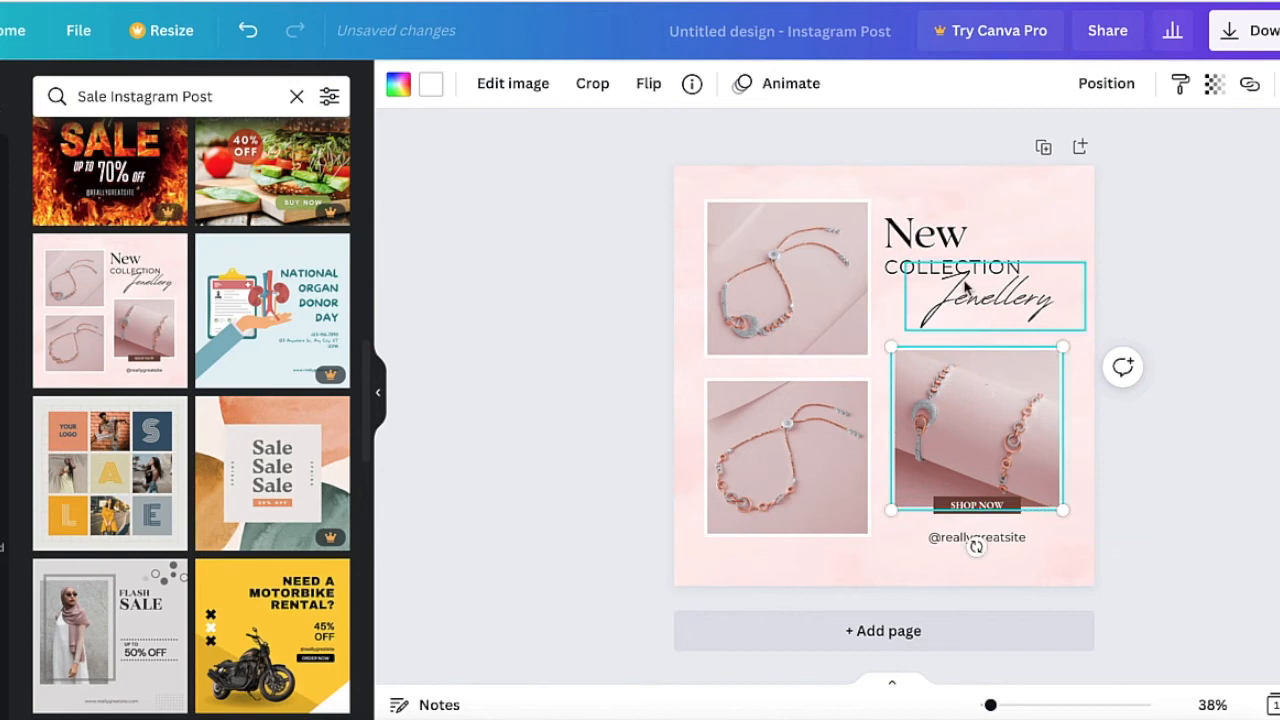
Step: Change the font of the "New" heading to Lovelo and look through the other available fonts
left_click(928, 245)
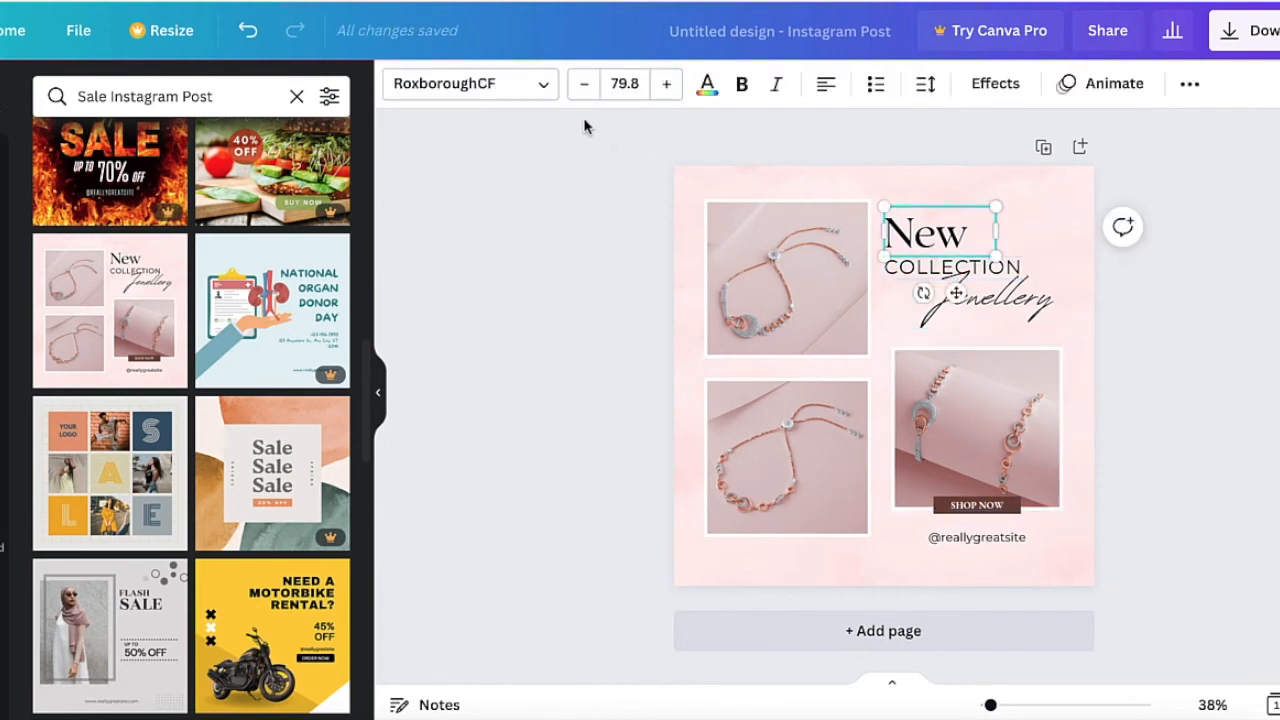
left_click(543, 91)
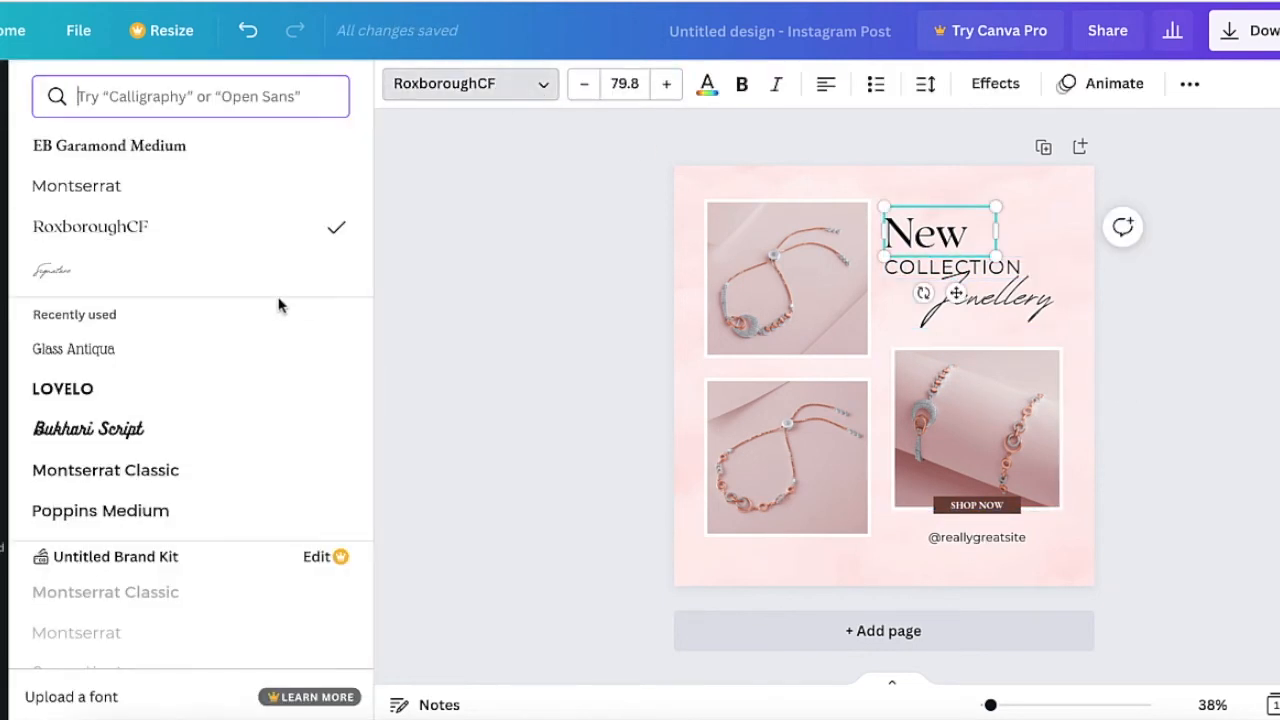
left_click(144, 390)
scroll(144, 395, "down", 5)
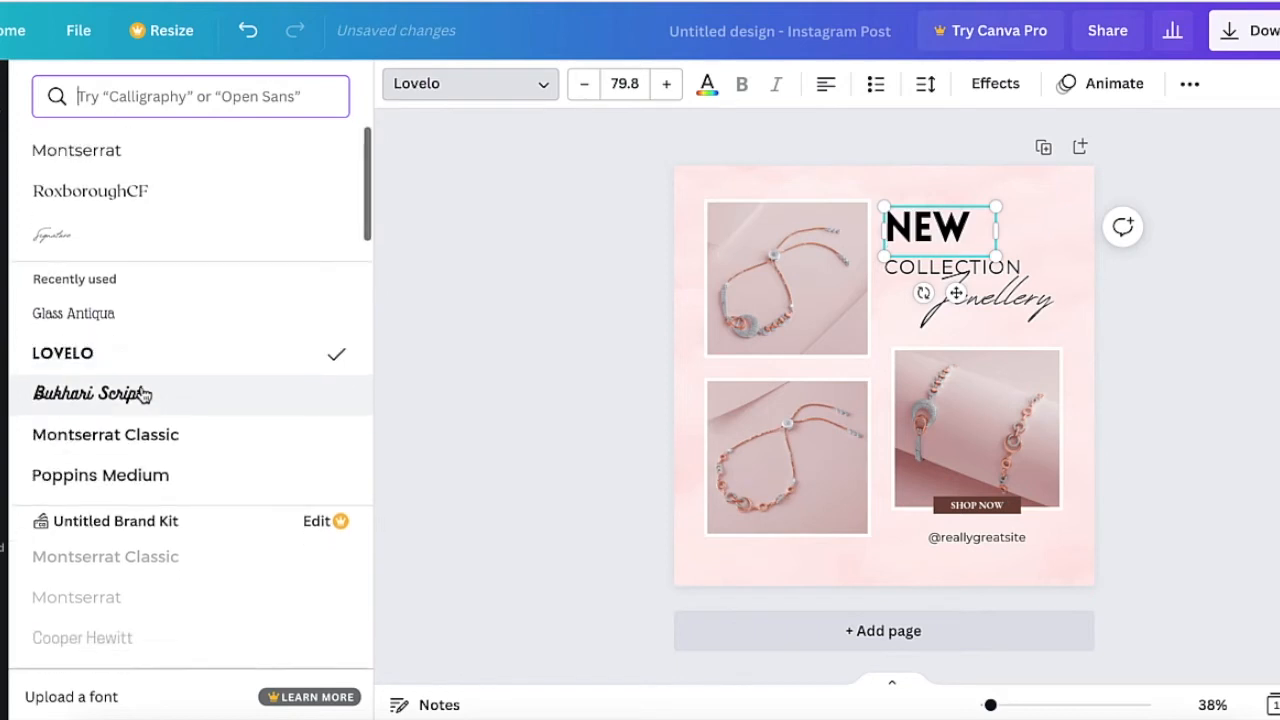
scroll(144, 395, "down", 6)
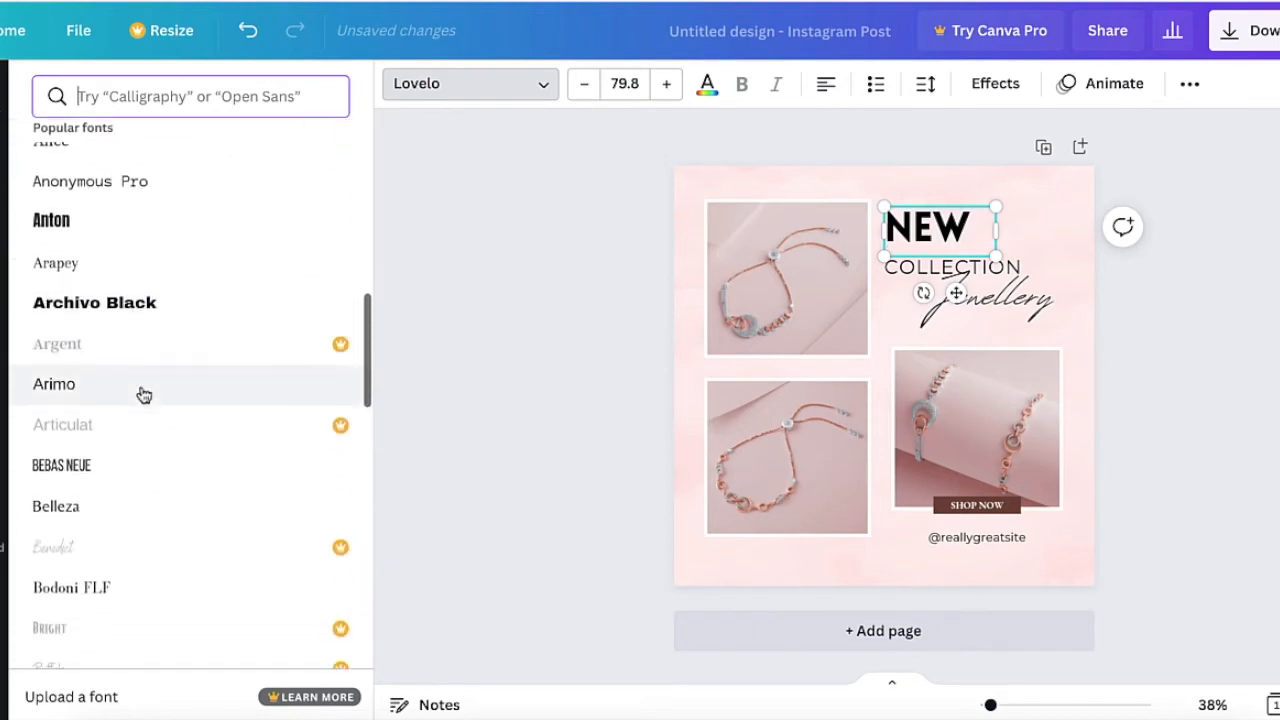
scroll(144, 395, "down", 2)
scroll(141, 393, "up", 10)
scroll(141, 393, "up", 3)
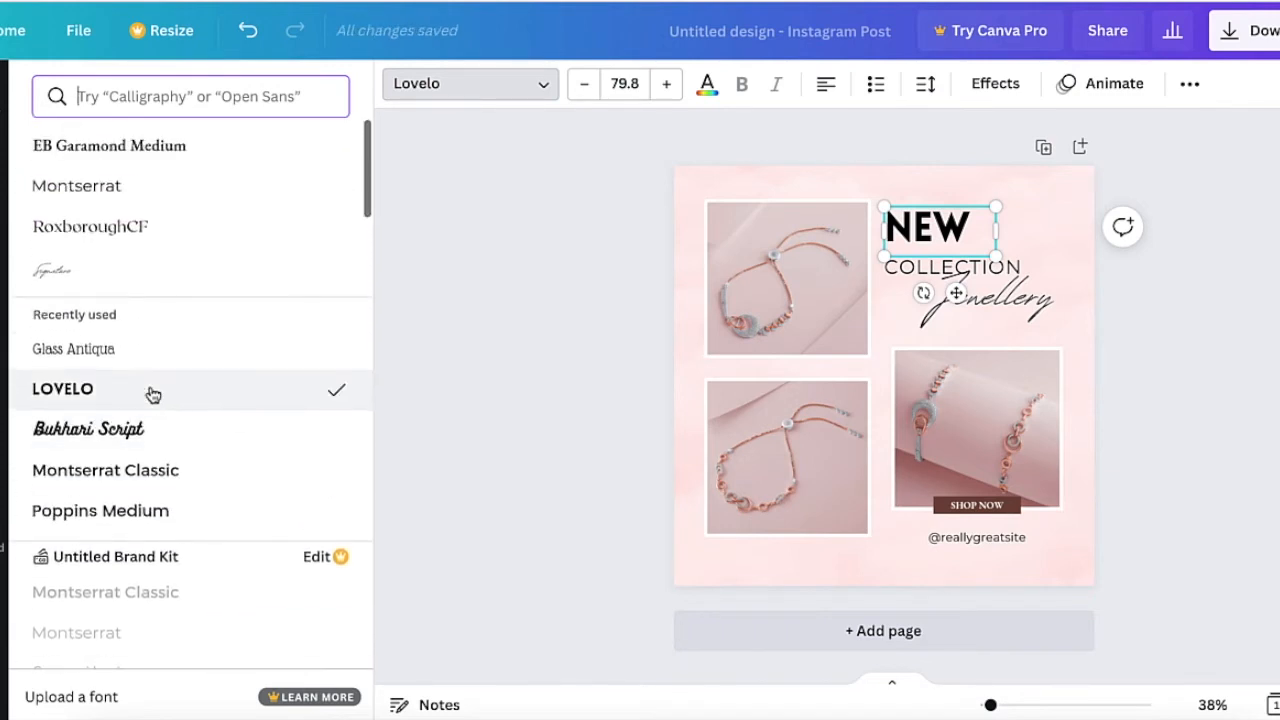
Step: Set the "New" heading's font to Montserrat and shift the "Jewellery" text slightly down, clear of the line above
left_click(128, 190)
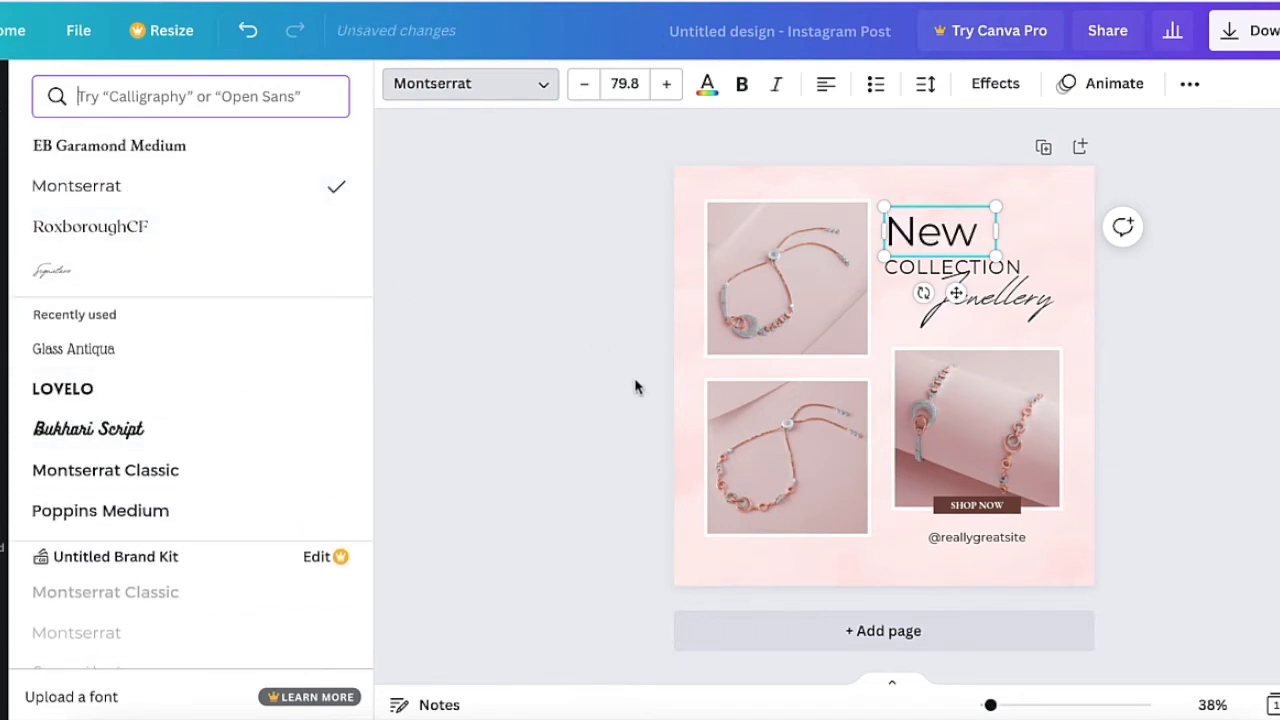
left_click(1016, 300)
left_click_drag(1016, 300, 1013, 313)
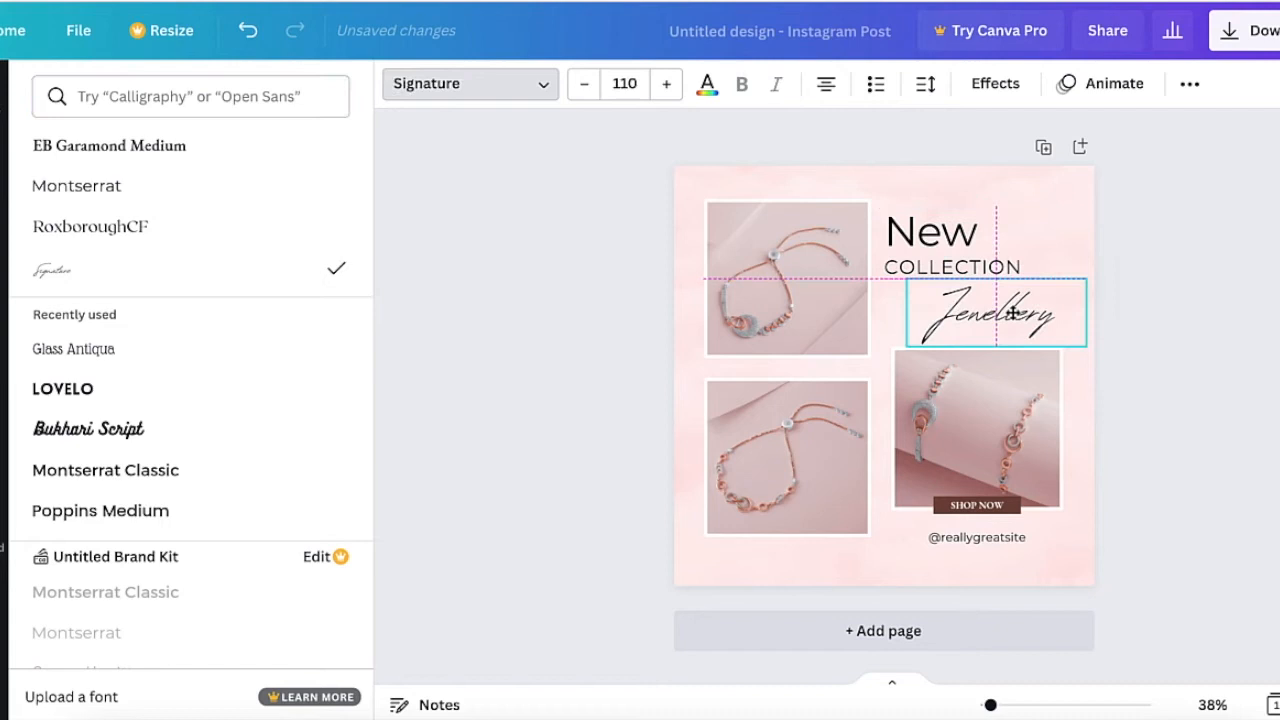
Step: Replace the three text lines with "SALE", "OFF ENTIRE" and "Collection", in order from the heading down
left_click(930, 234)
double_click(930, 234)
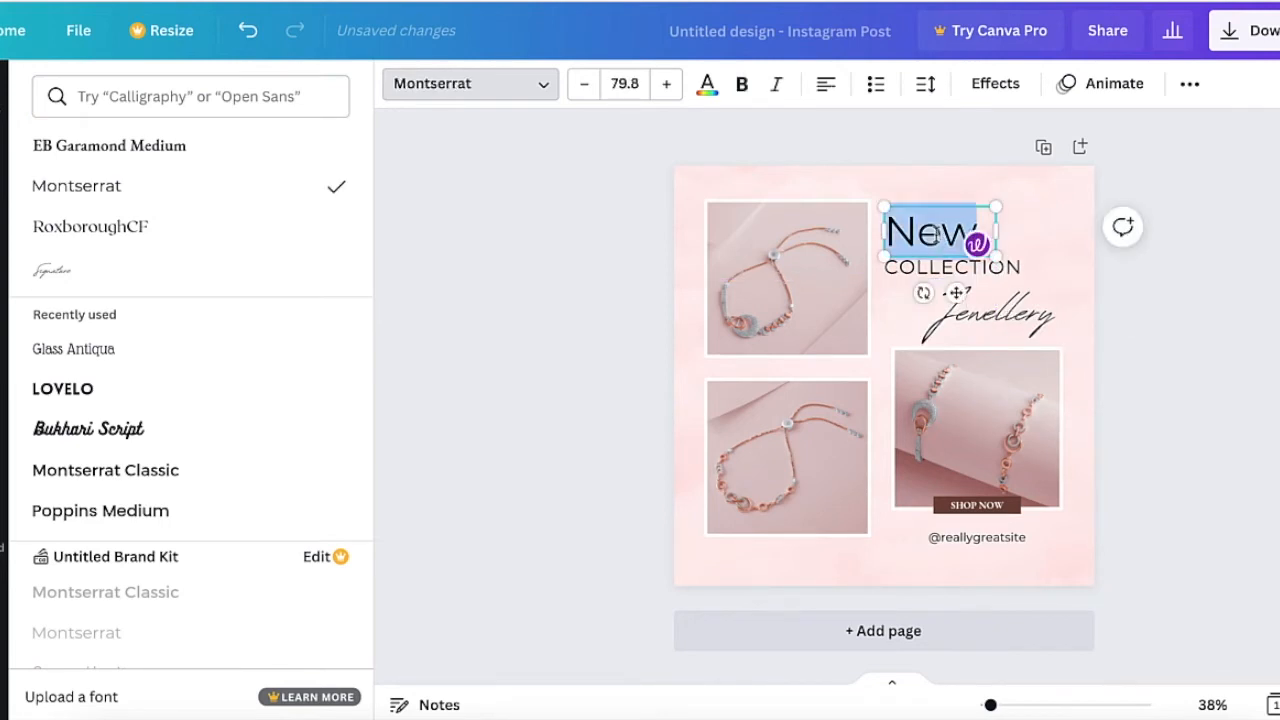
type("SALE")
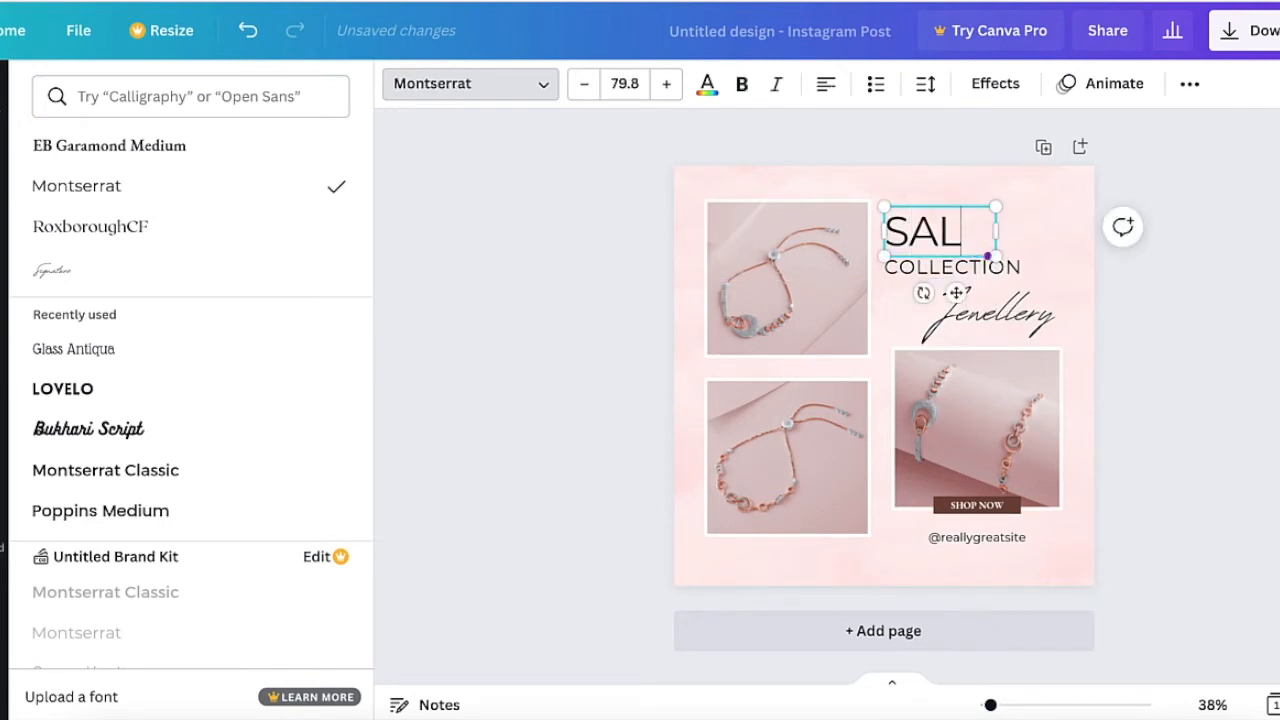
left_click(907, 276)
double_click(907, 267)
type("OFF ENTIRE")
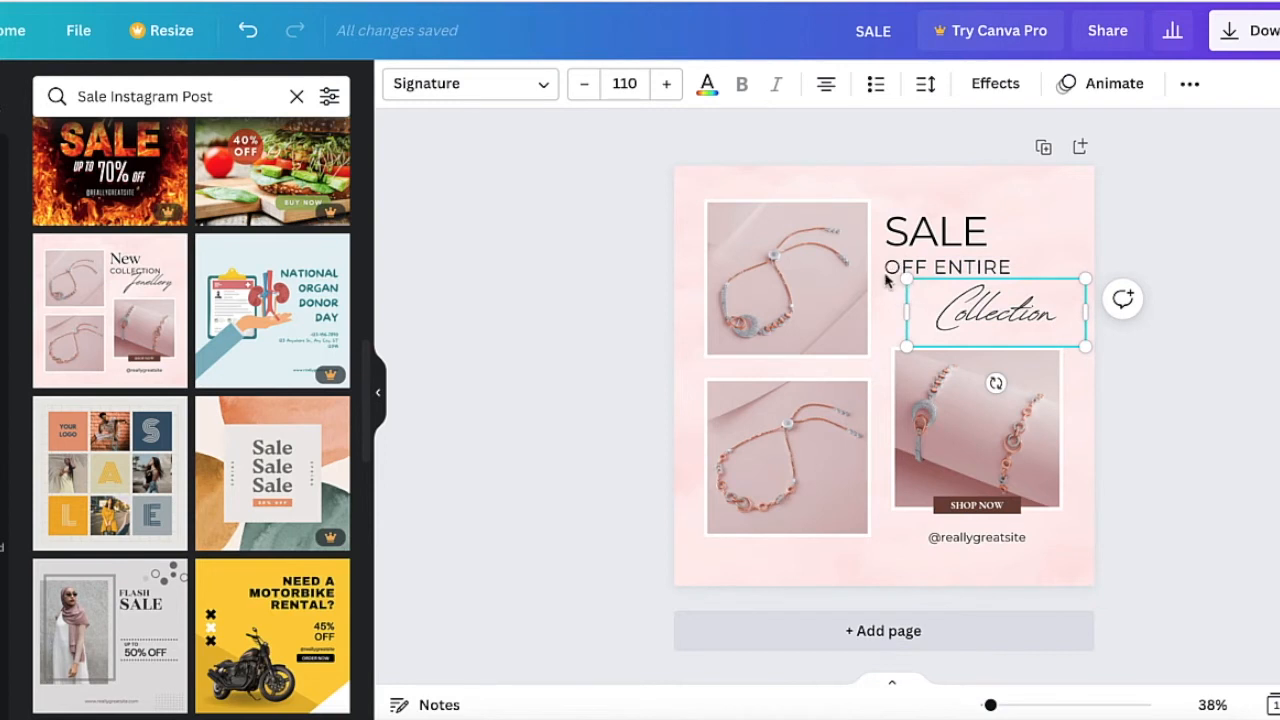
Step: Append "50%" to the "SALE" heading
left_click(915, 270)
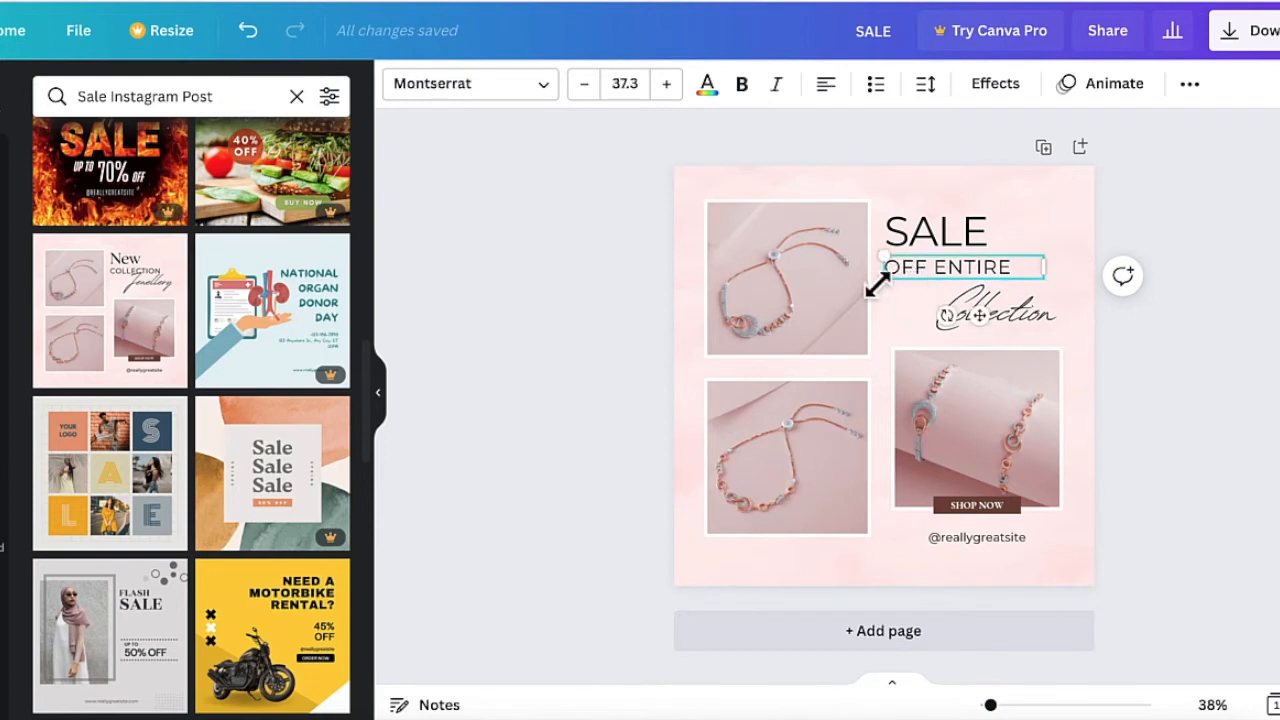
left_click(984, 232)
left_click(984, 240)
key("Return")
type("50%")
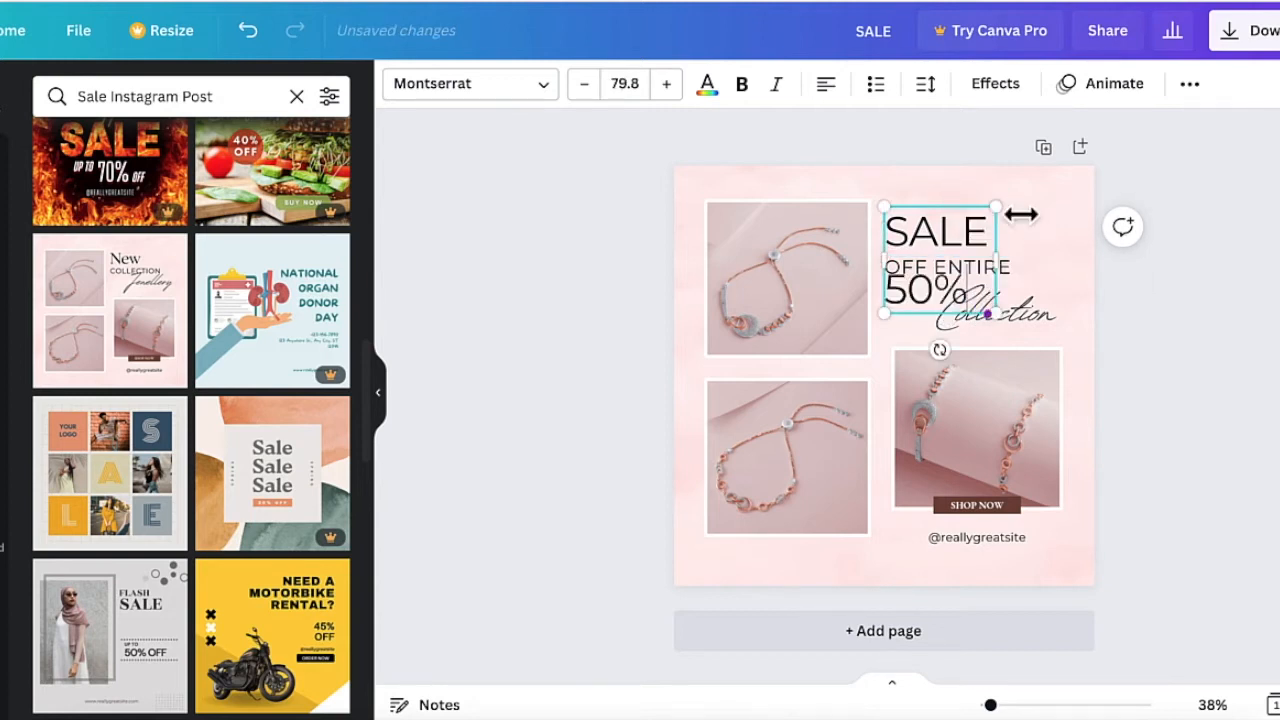
Step: Widen the heading's text box so "SALE 50%" fits on one line, and adjust the spacing and placement of the text lines
left_click_drag(991, 254, 1080, 262)
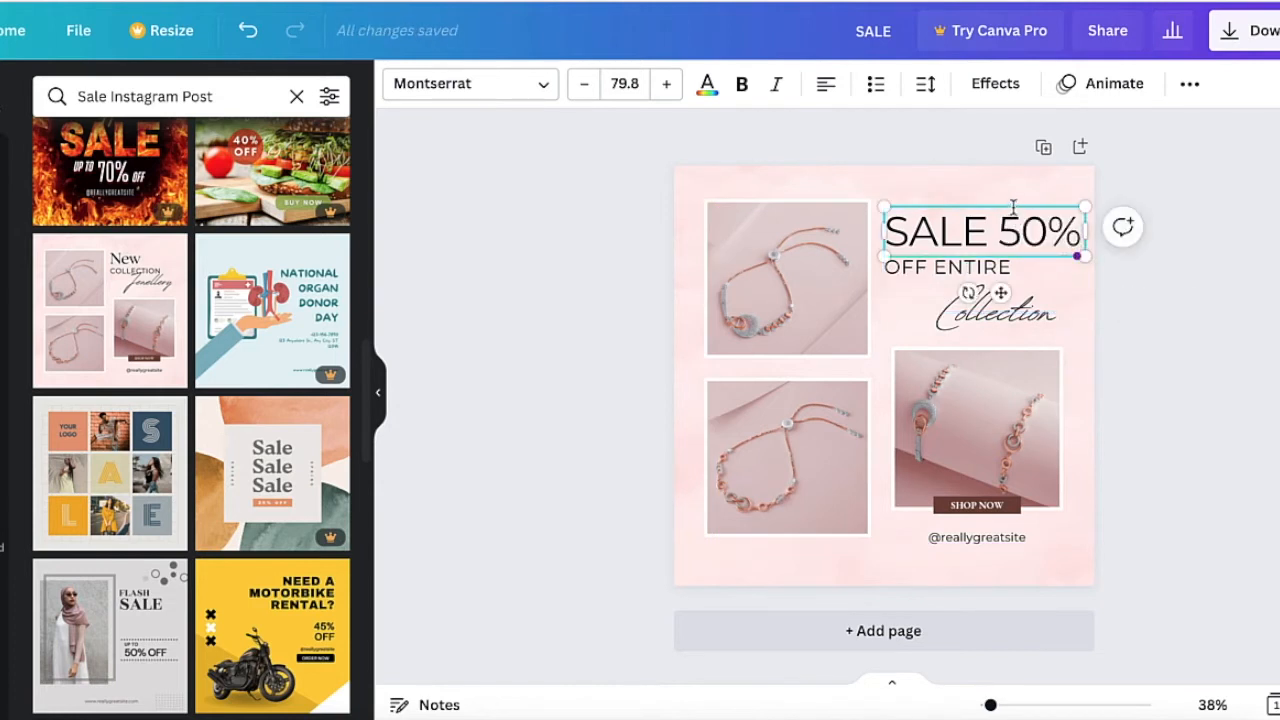
left_click_drag(1008, 207, 1004, 215)
left_click_drag(981, 270, 1002, 318)
Step: Try the Festive and Summer filters on the pink background image
left_click(844, 578)
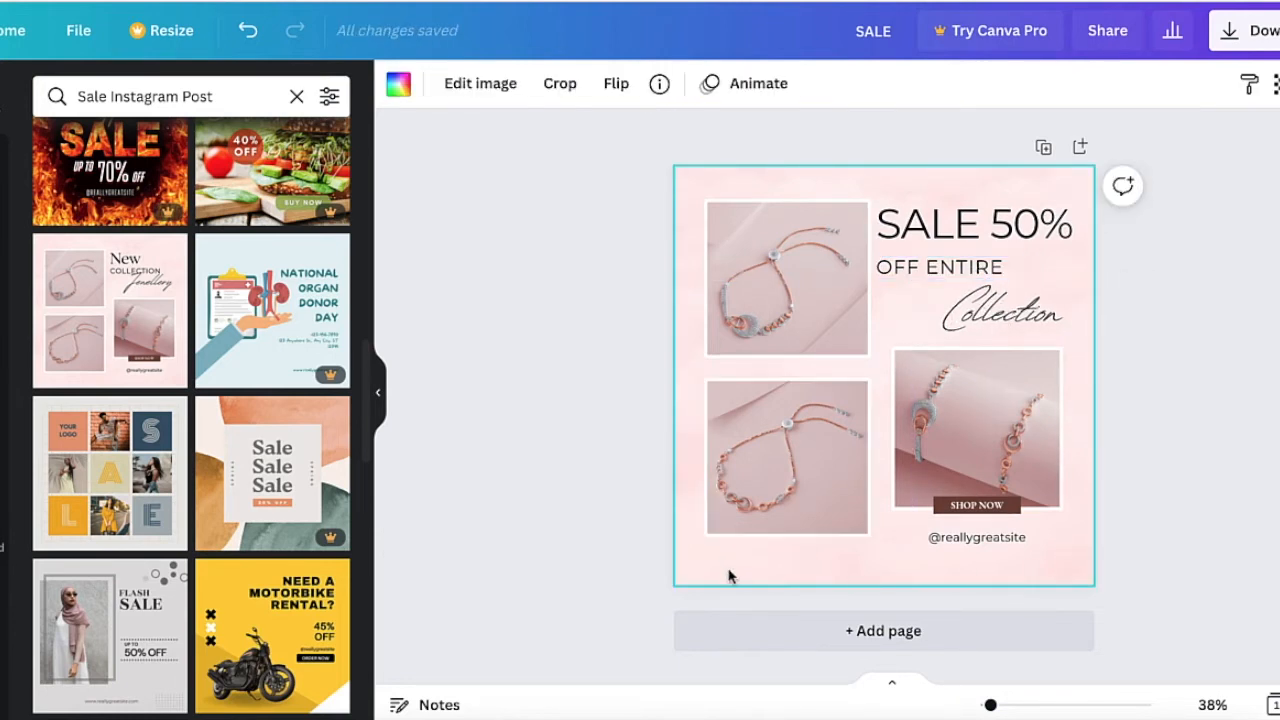
left_click(476, 88)
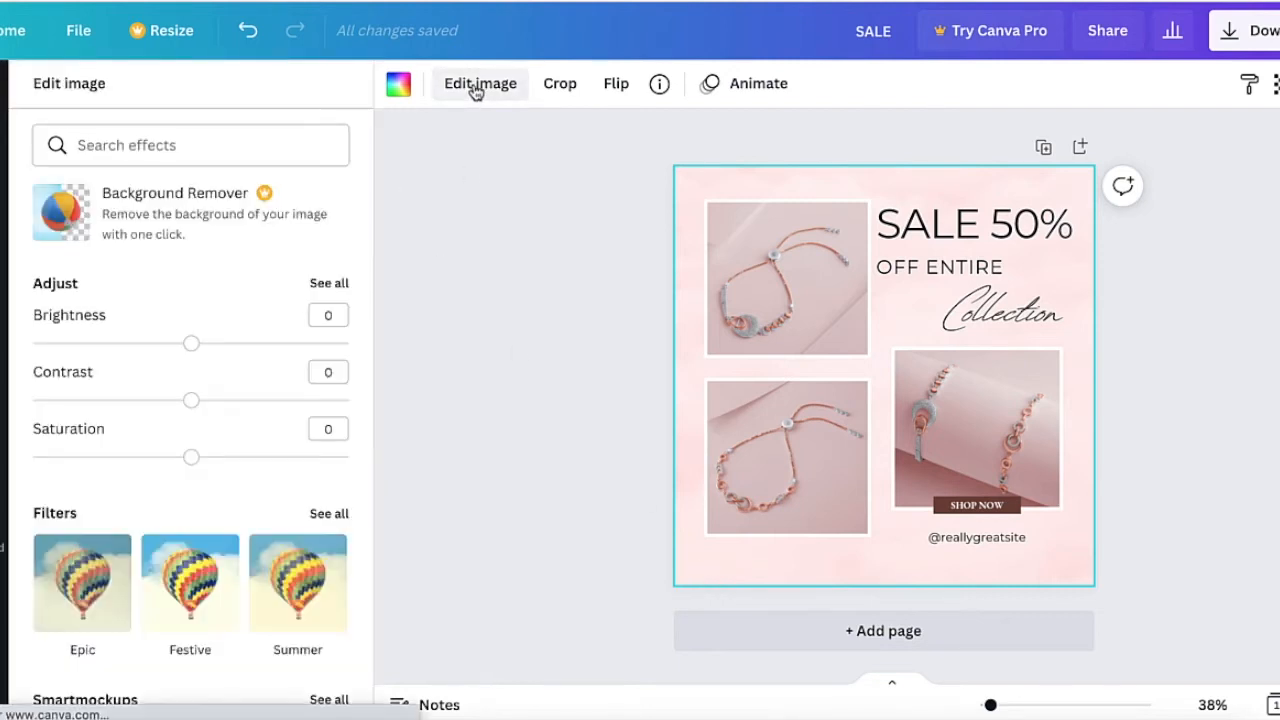
scroll(189, 503, "down", 3)
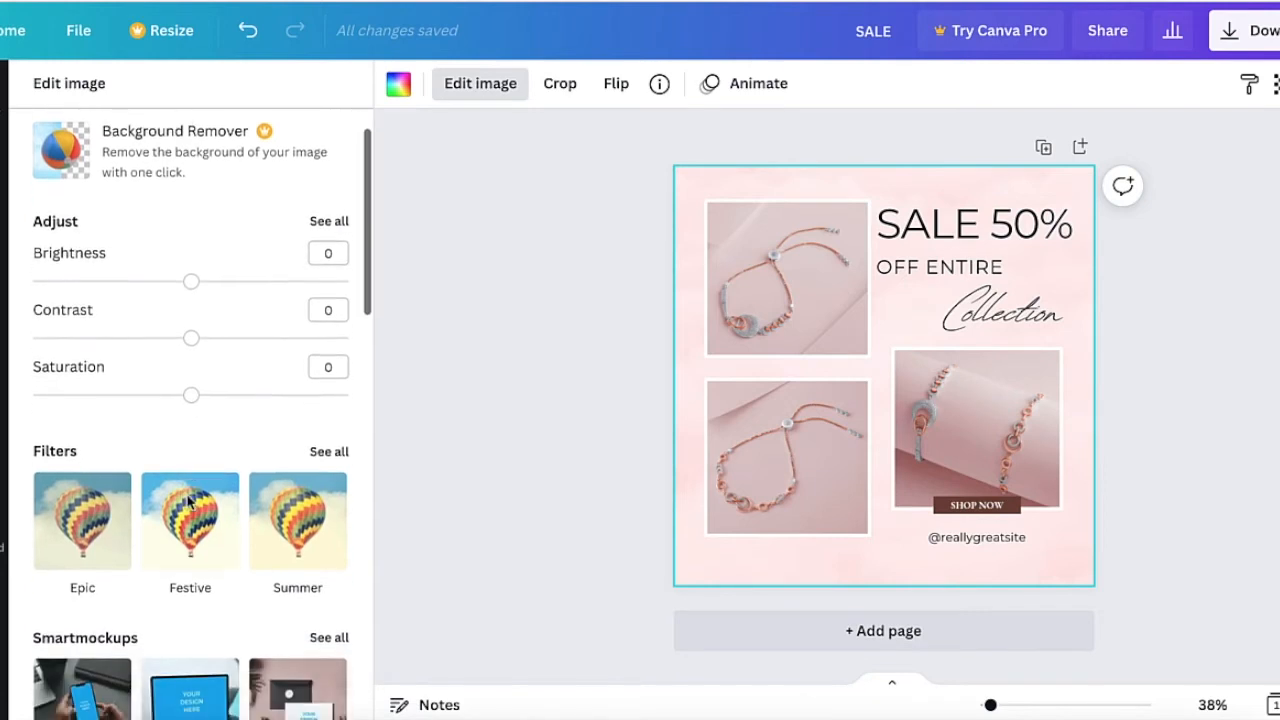
scroll(189, 503, "up", 1)
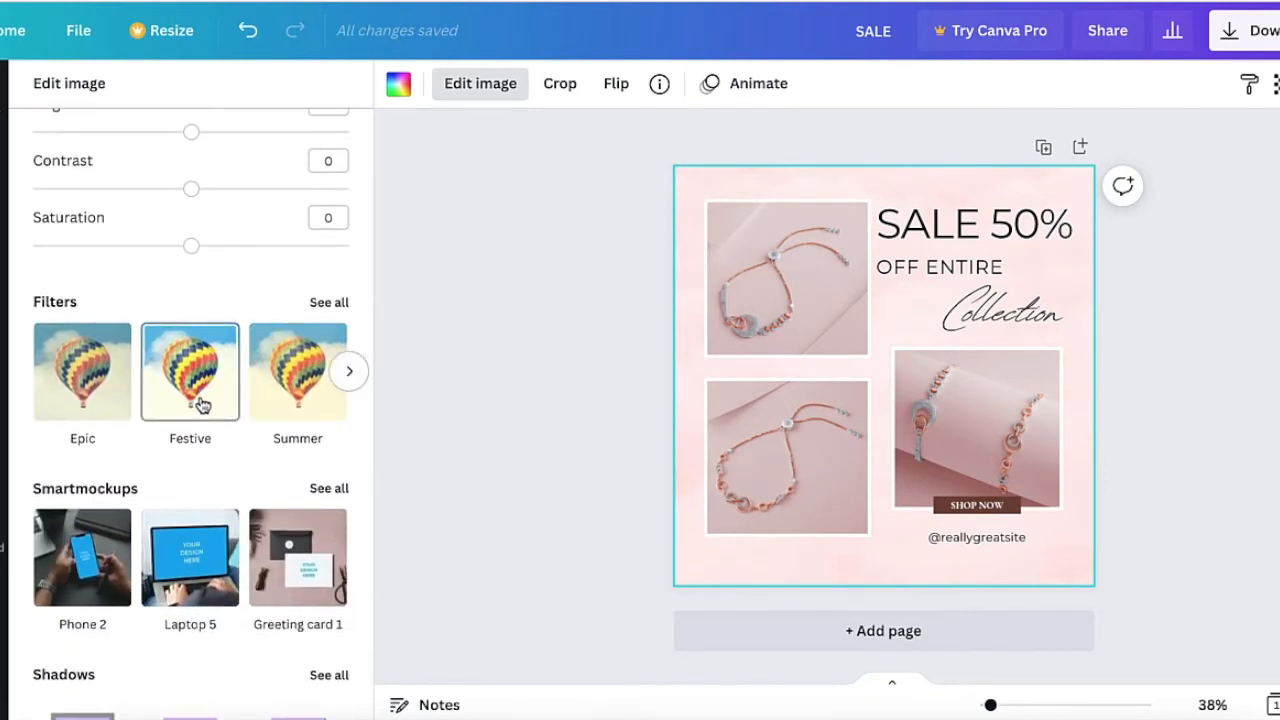
left_click(199, 401)
left_click(294, 402)
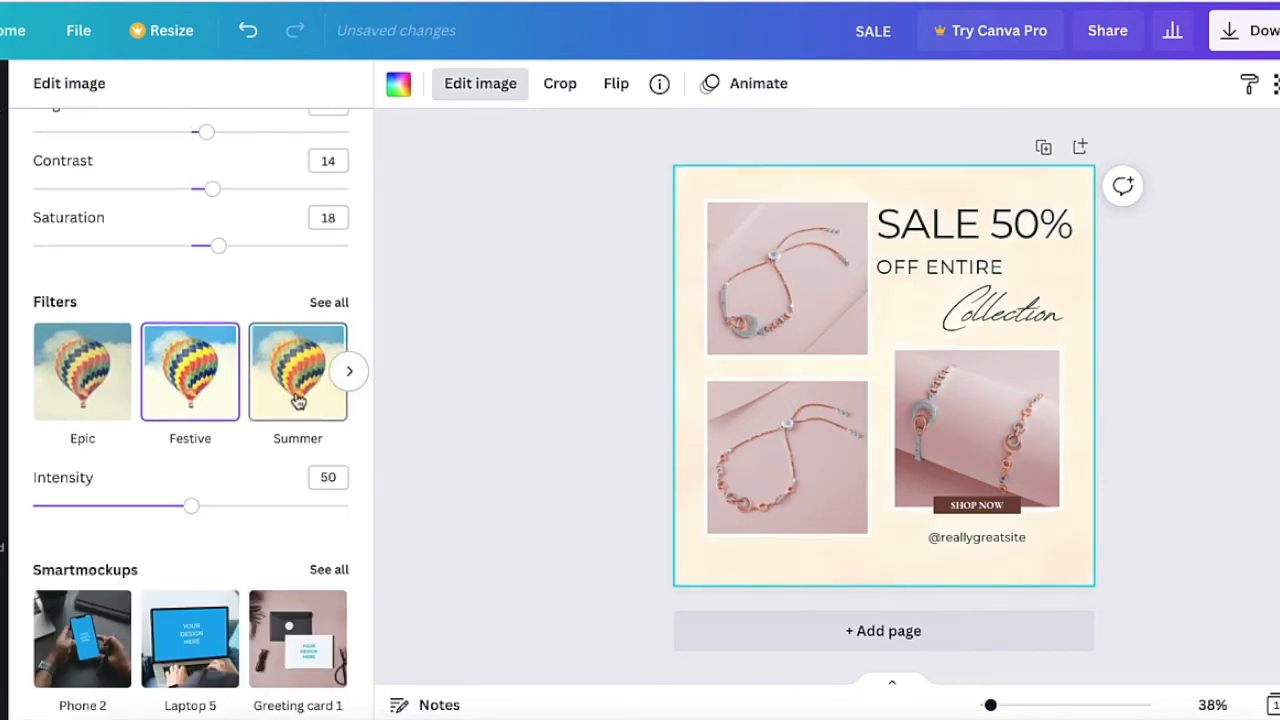
Step: Undo both filters on the background image and leave the image editing options
scroll(215, 400, "up", 5)
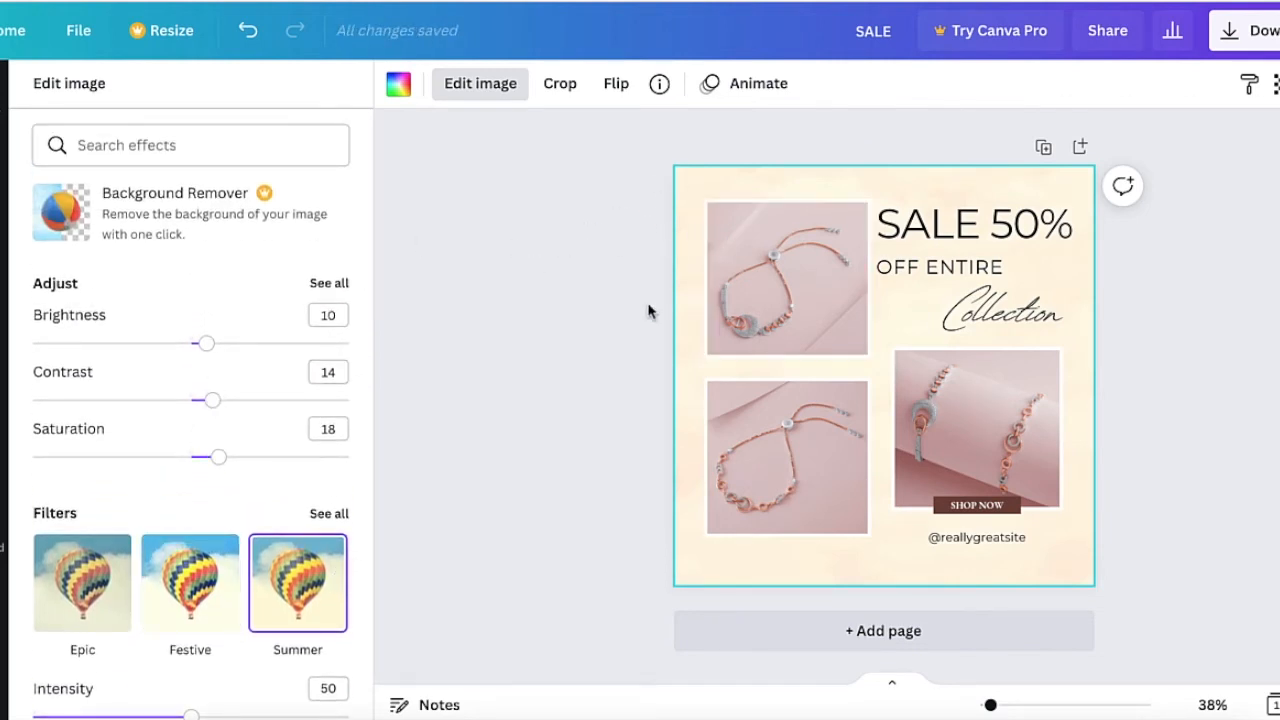
left_click(248, 36)
left_click(248, 36)
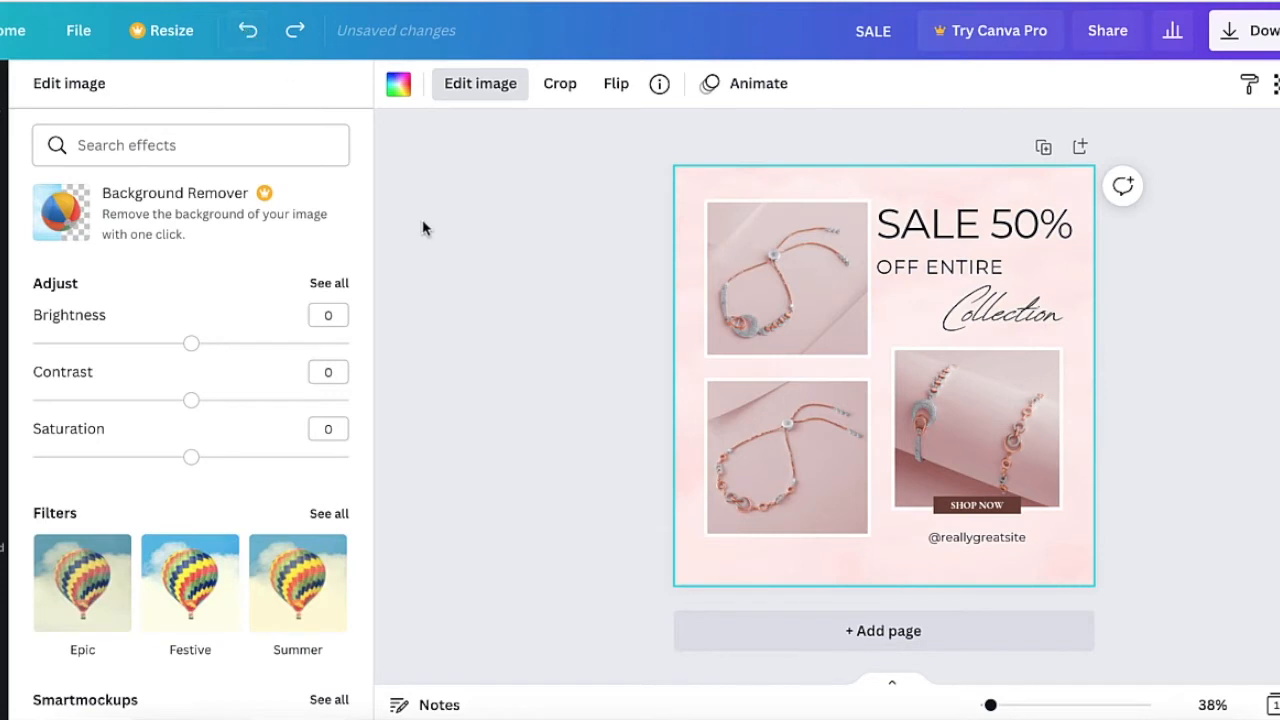
key("Escape")
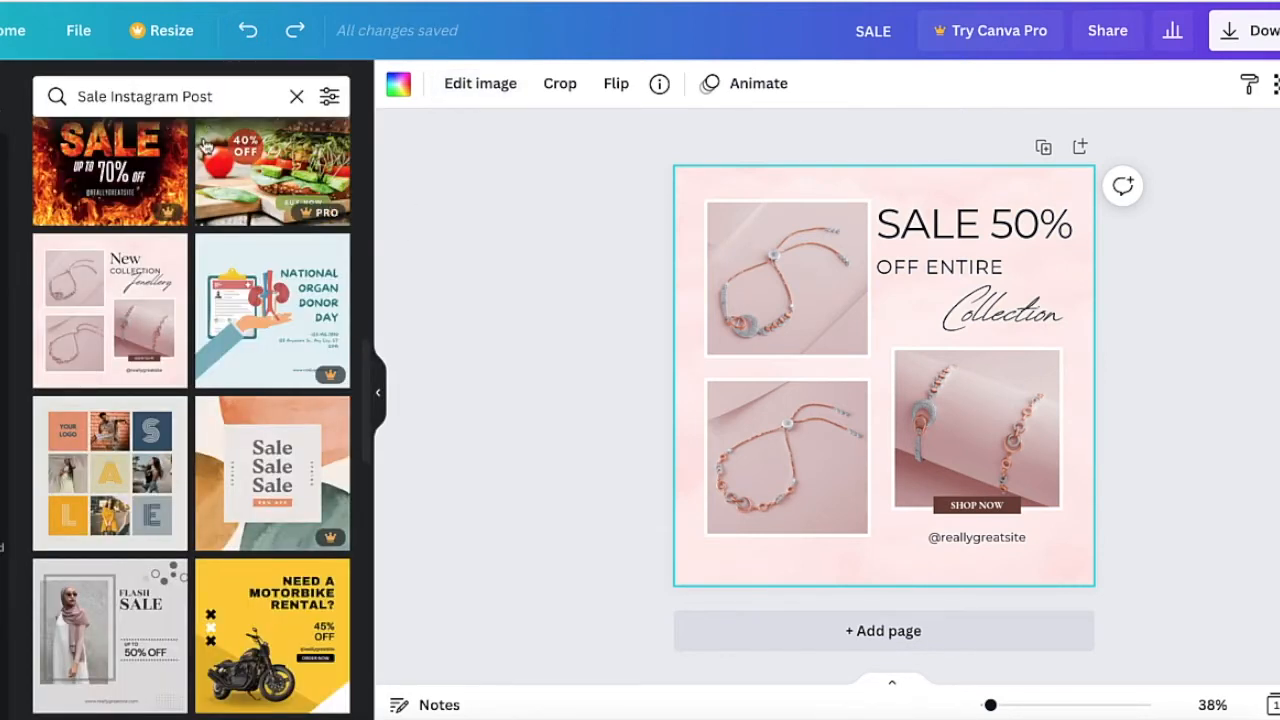
Step: Browse the Sale Instagram Post templates and the library of shapes, graphics, photos and videos in Elements
scroll(319, 352, "up", 10)
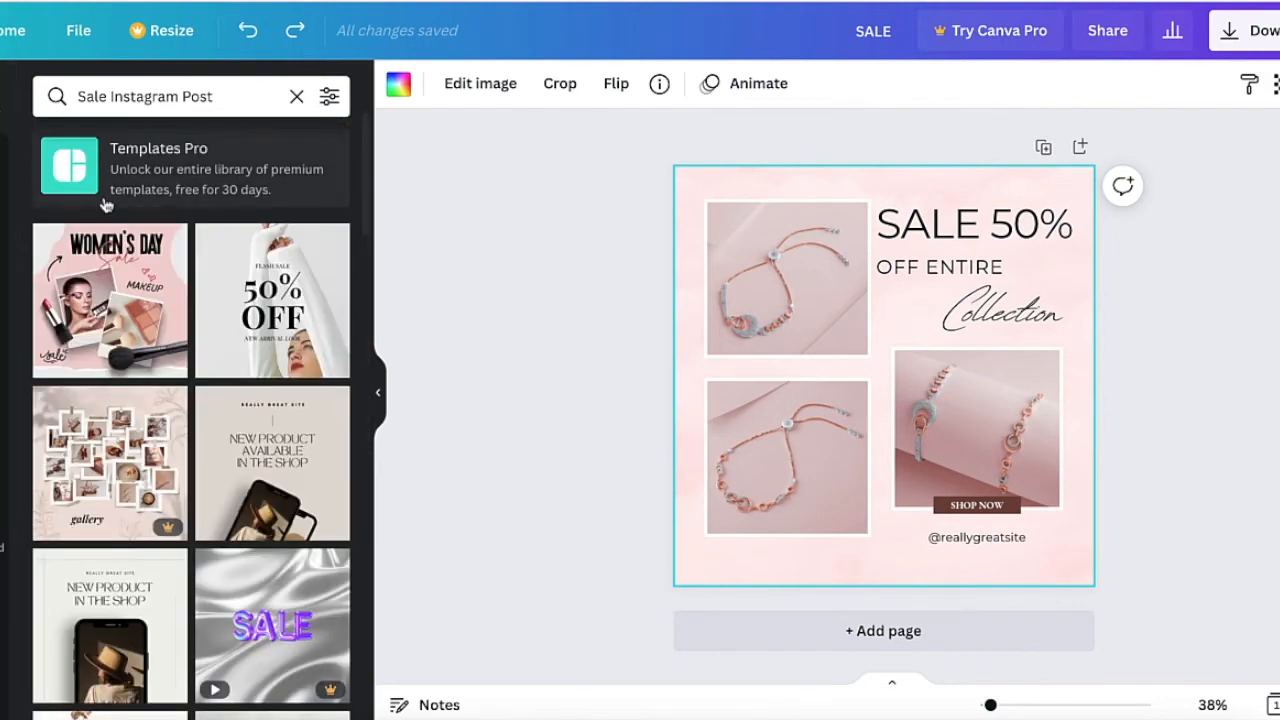
scroll(105, 205, "down", 5)
scroll(105, 205, "up", 5)
scroll(105, 205, "up", 1)
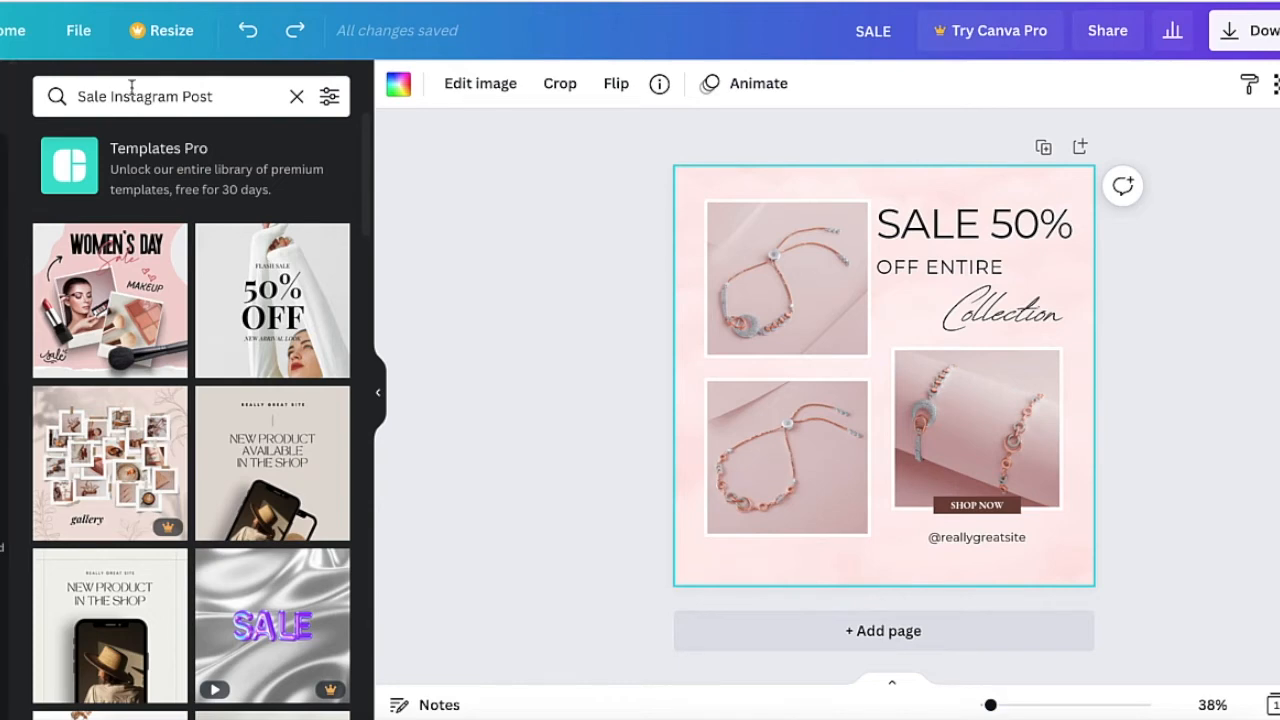
left_click(4, 170)
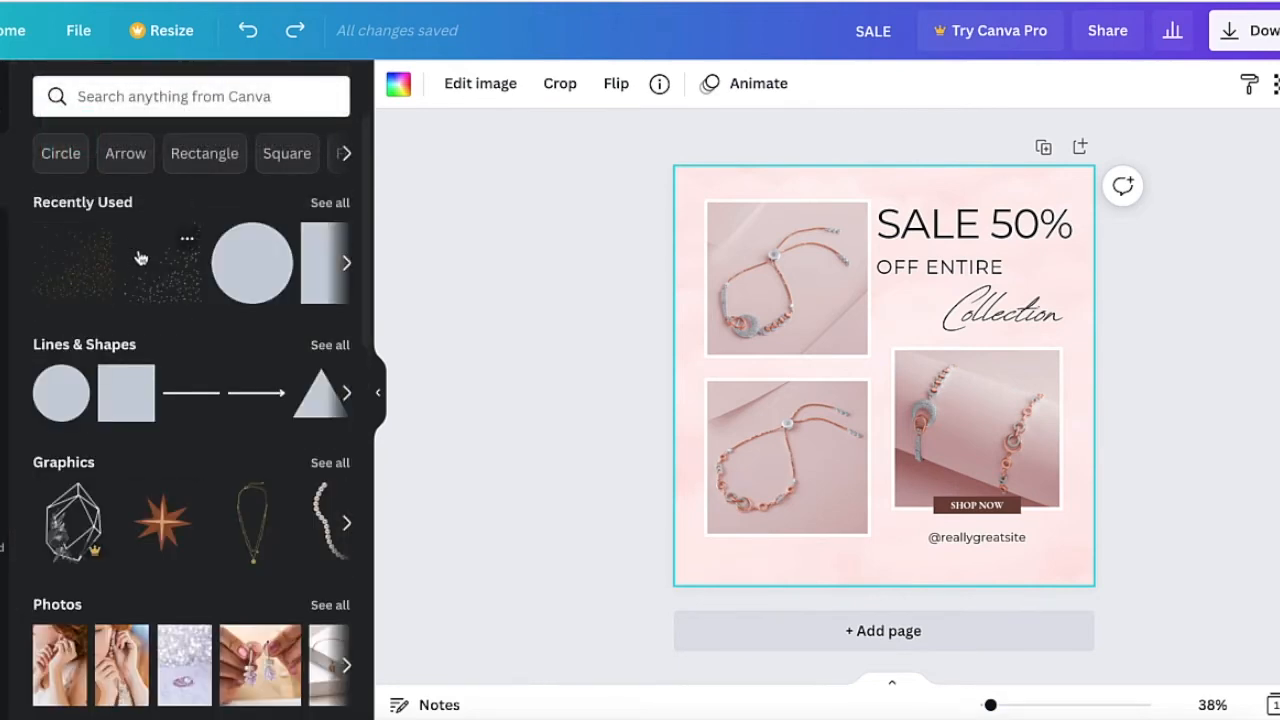
scroll(140, 258, "down", 3)
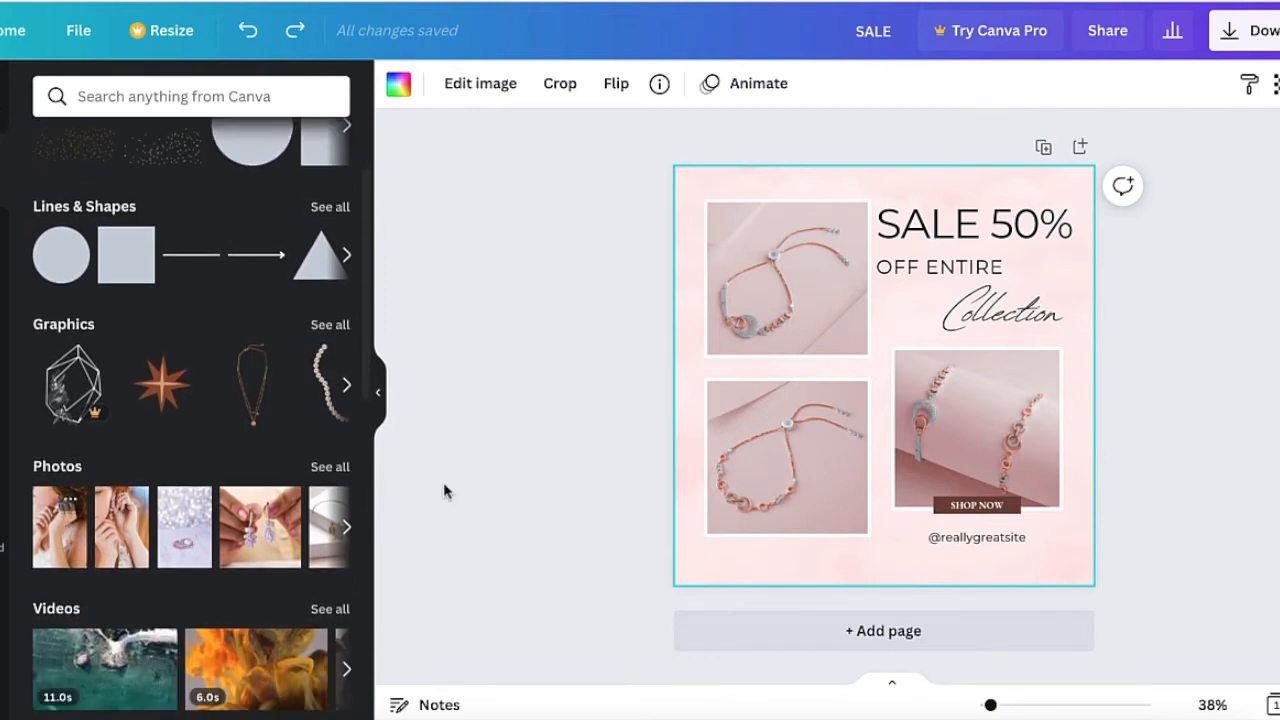
Step: Try replacing the upper-left bracelet photo with the photo of hands holding earrings, and undo the replacement
left_click(798, 272)
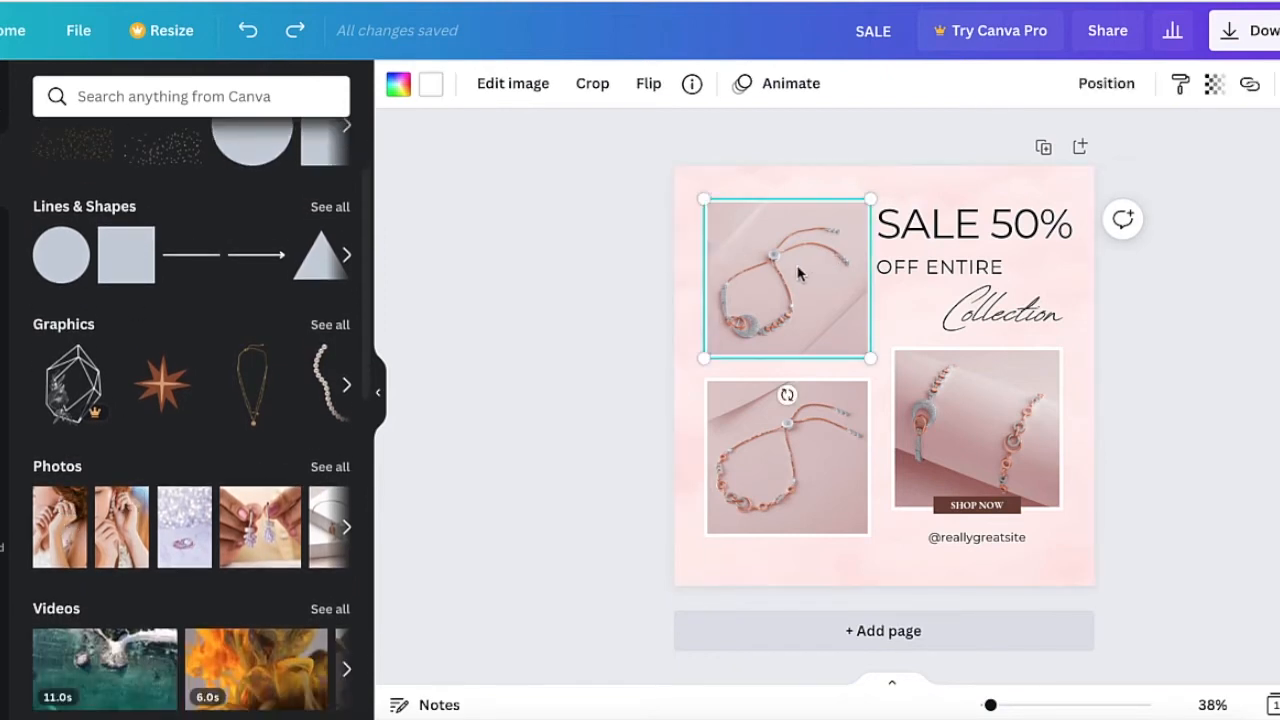
mouse_move(798, 272)
left_mouse_down()
mouse_move(777, 269)
mouse_move(792, 268)
left_mouse_up()
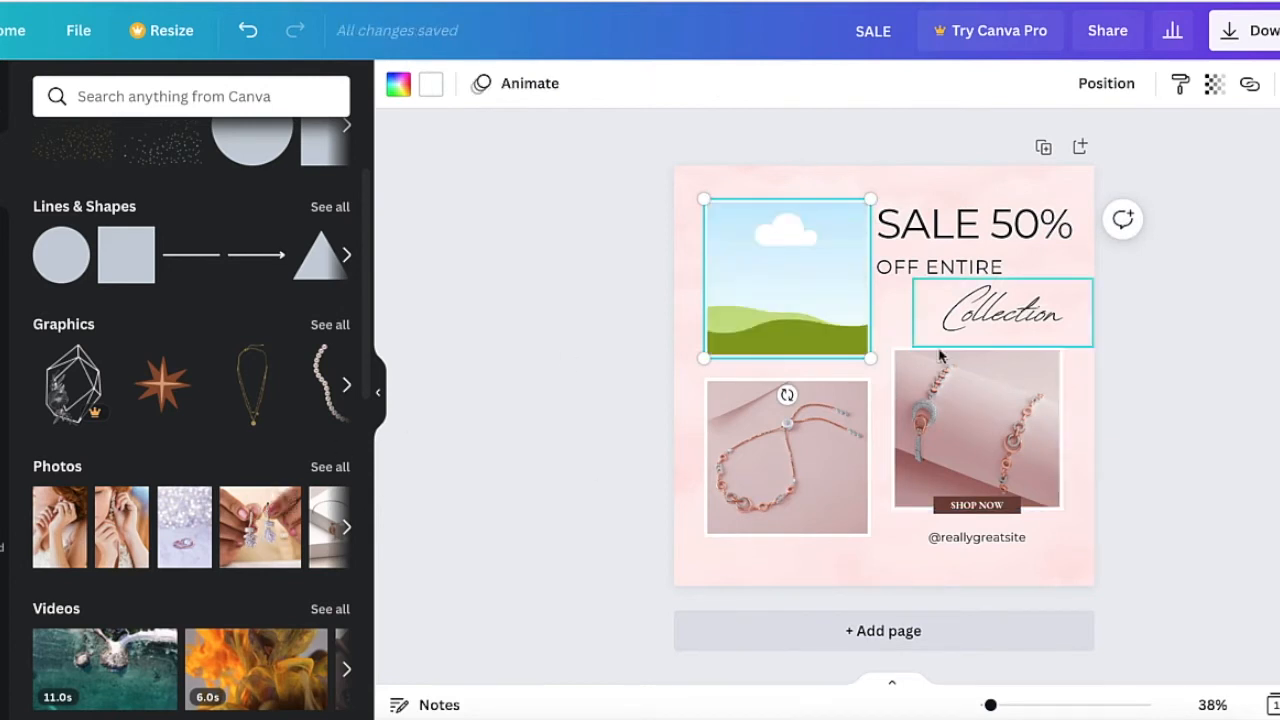
left_click_drag(972, 420, 972, 423)
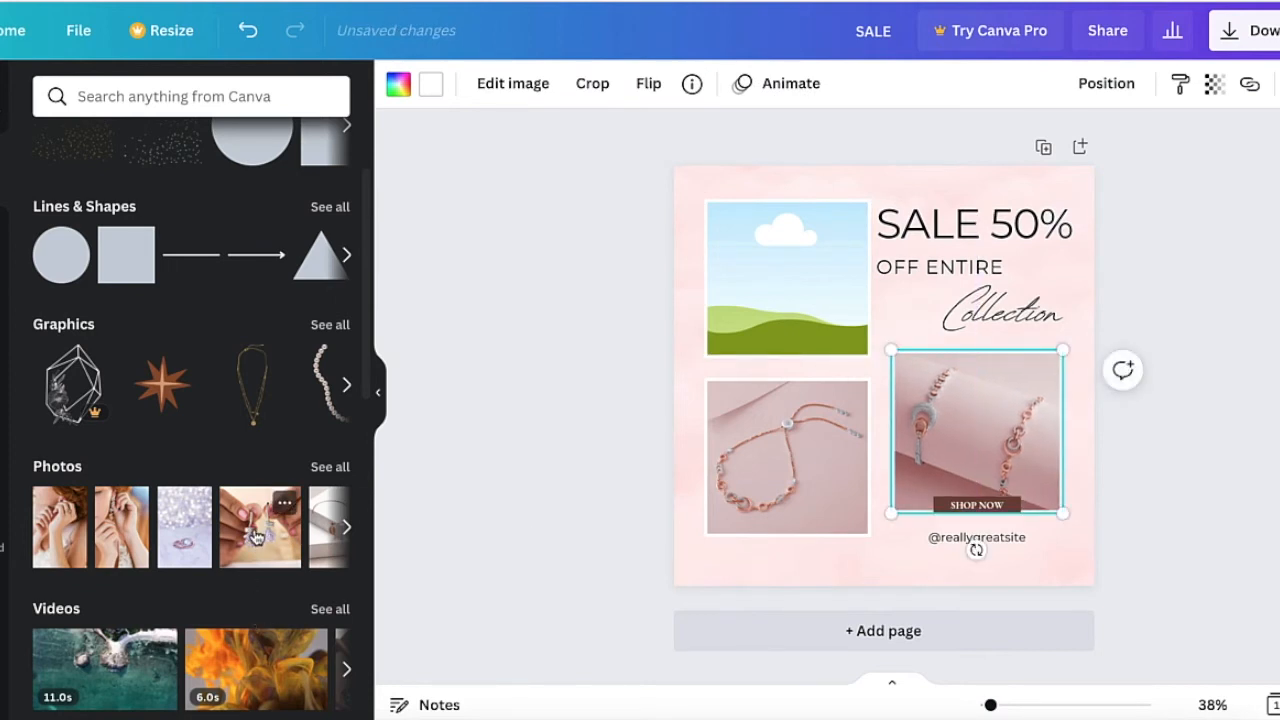
left_click_drag(257, 537, 746, 267)
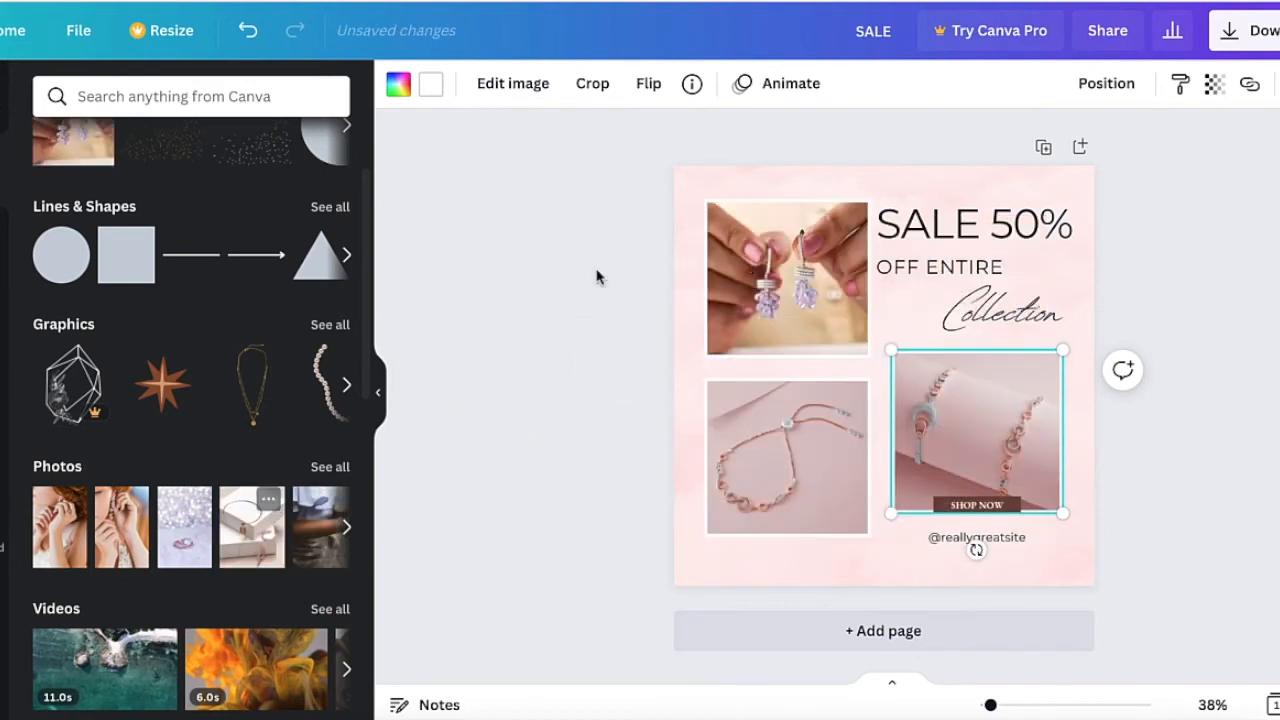
left_click(617, 652)
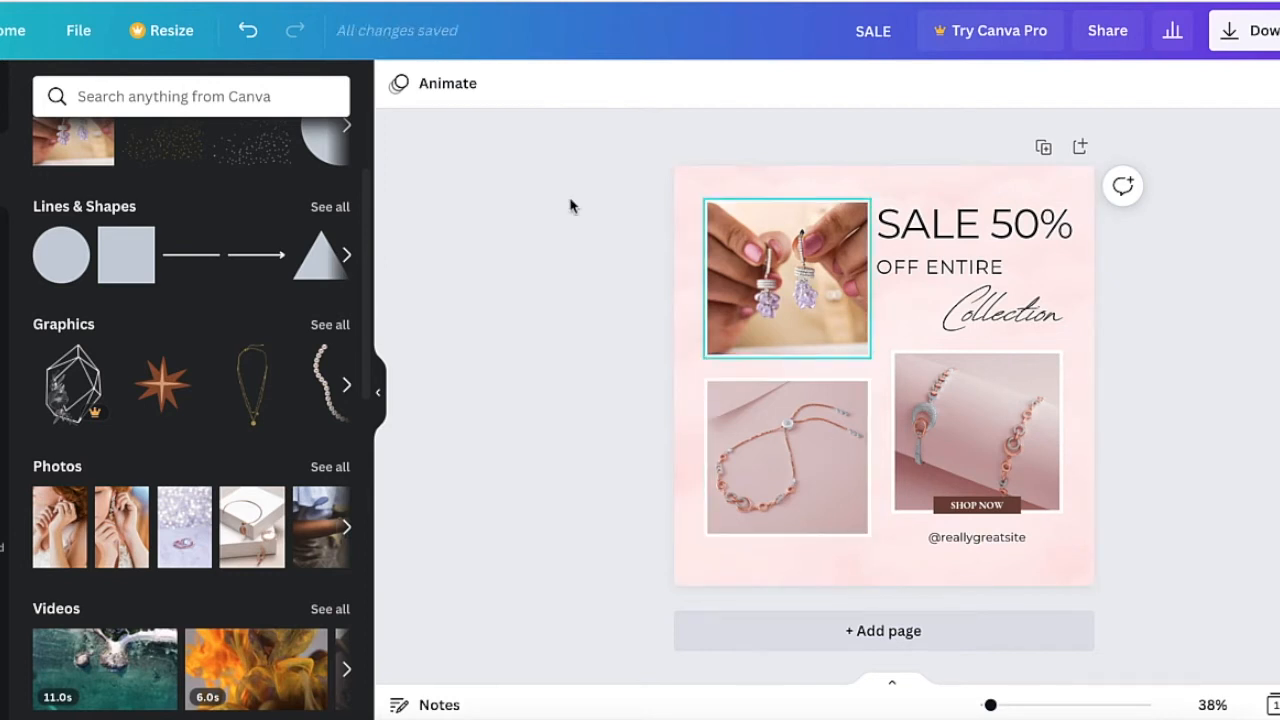
left_click(248, 33)
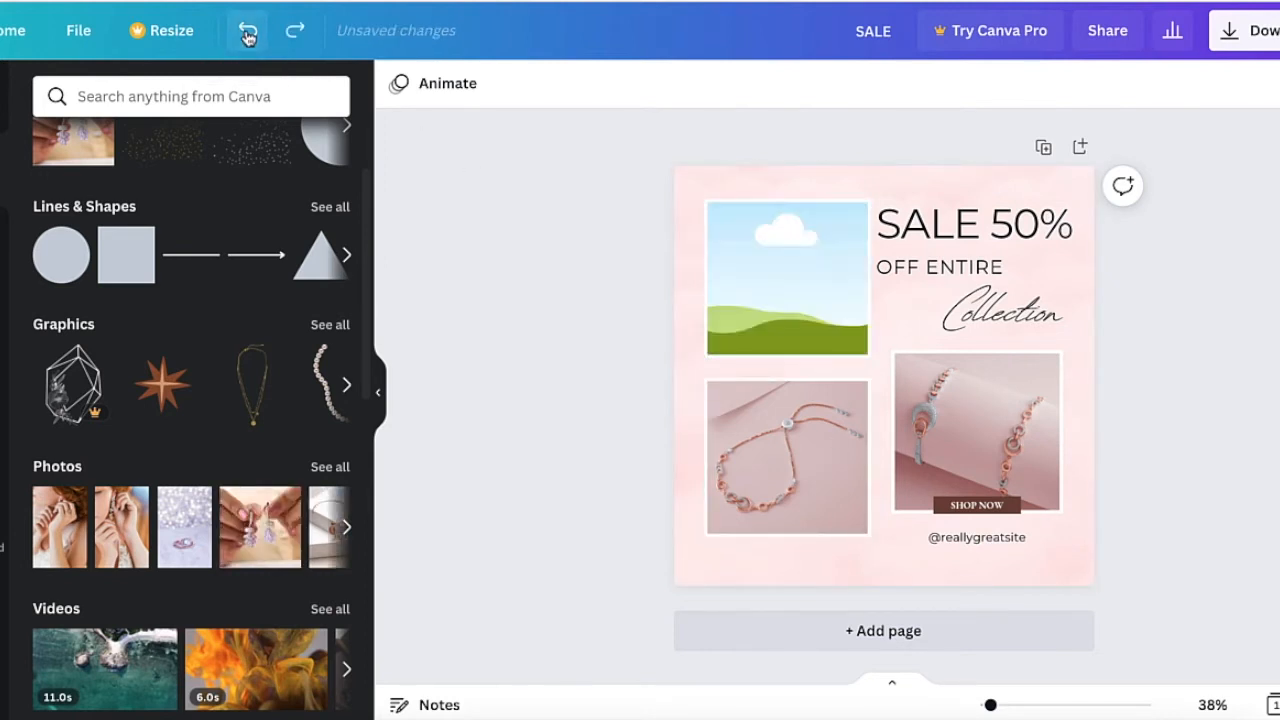
left_click(248, 33)
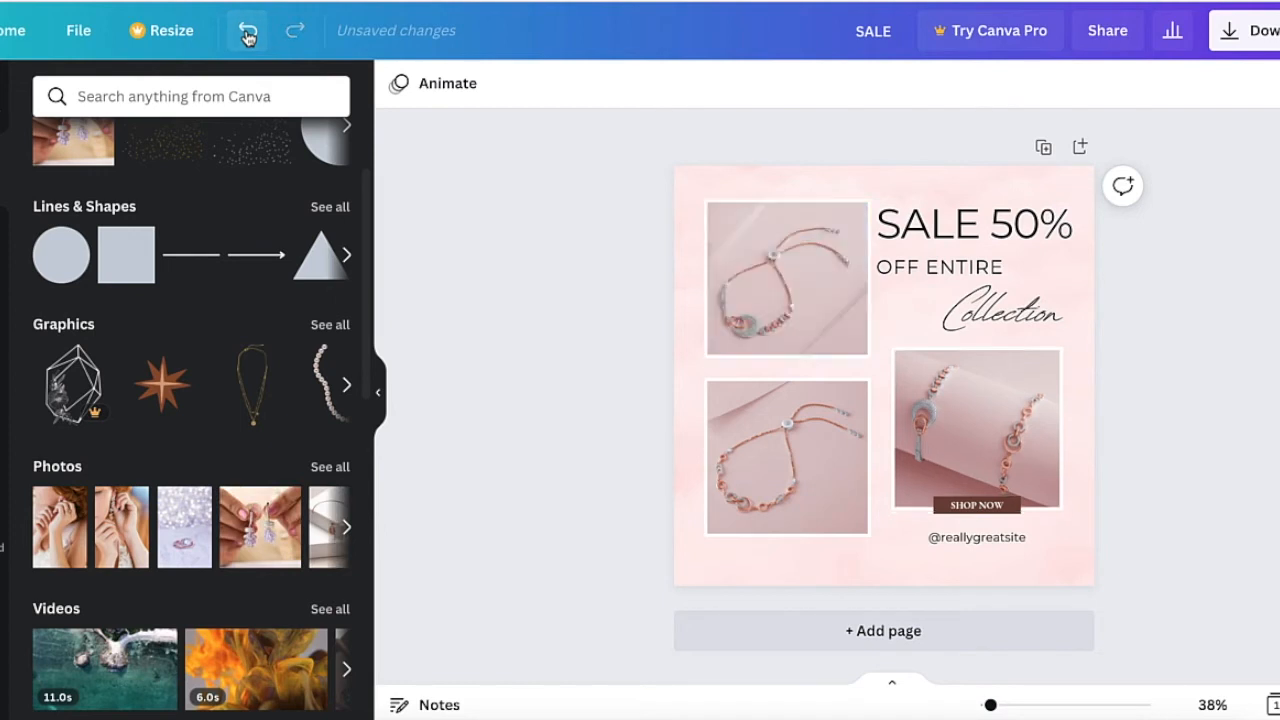
Step: Add a dusty-red circle a little over a third of the page's width and place it at the page's centre, overlapping the photos
scroll(223, 509, "down", 1)
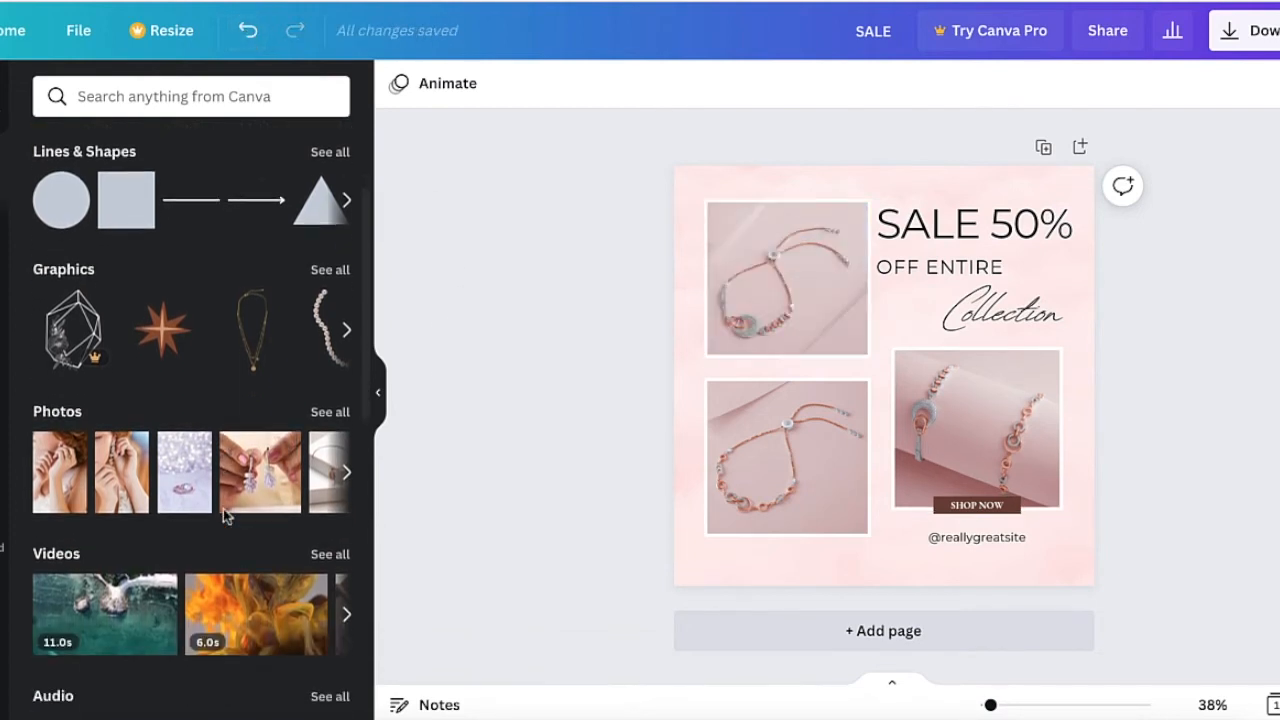
left_click_drag(60, 209, 805, 322)
left_click_drag(1012, 512, 975, 473)
left_click_drag(893, 392, 885, 367)
Step: Move the "SALE 50%" heading onto the circle and narrow its text box so it wraps onto two lines
left_click_drag(937, 223, 889, 362)
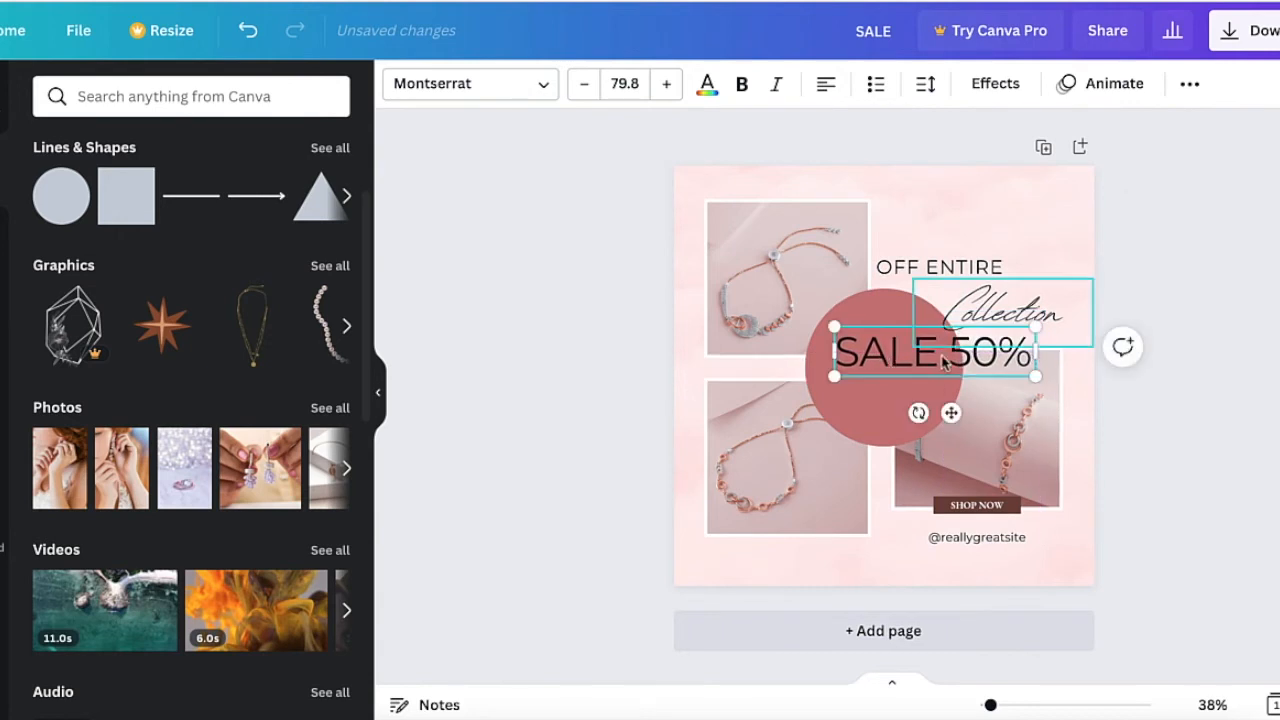
mouse_move(1032, 349)
left_mouse_down()
mouse_move(928, 385)
mouse_move(952, 360)
left_mouse_up()
left_click(915, 338)
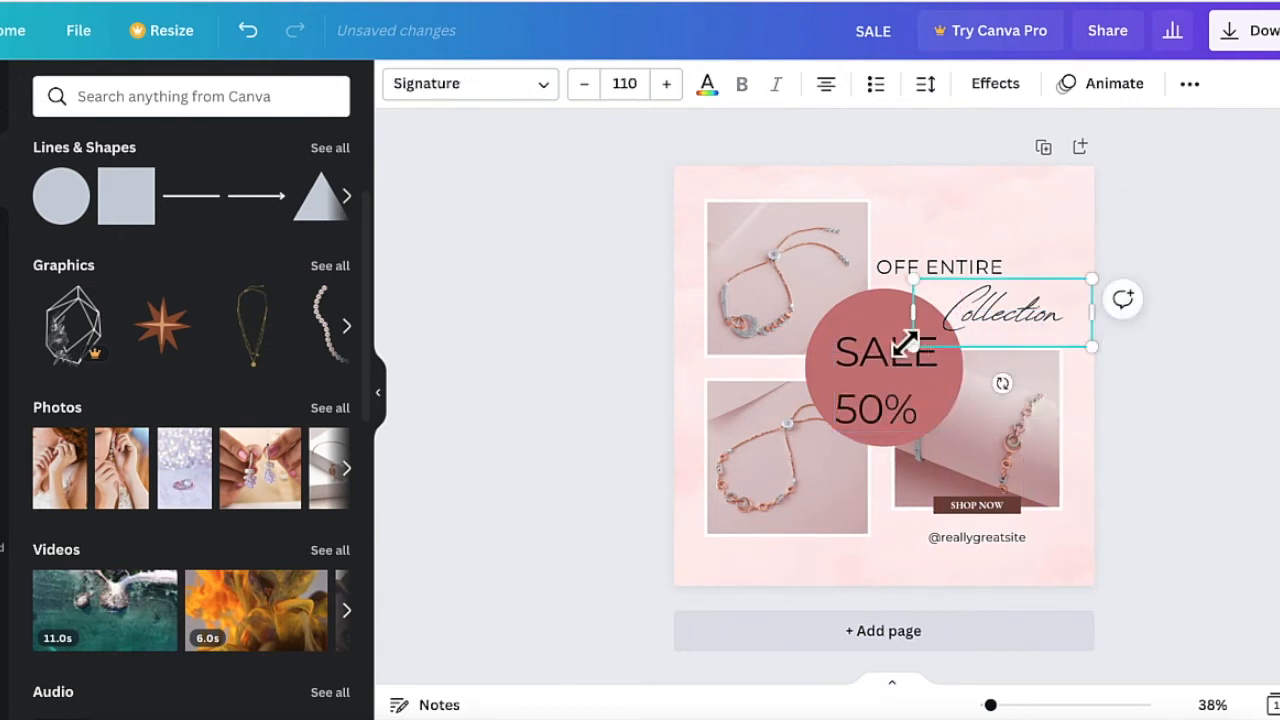
left_click(896, 418)
left_click_drag(896, 418, 889, 410)
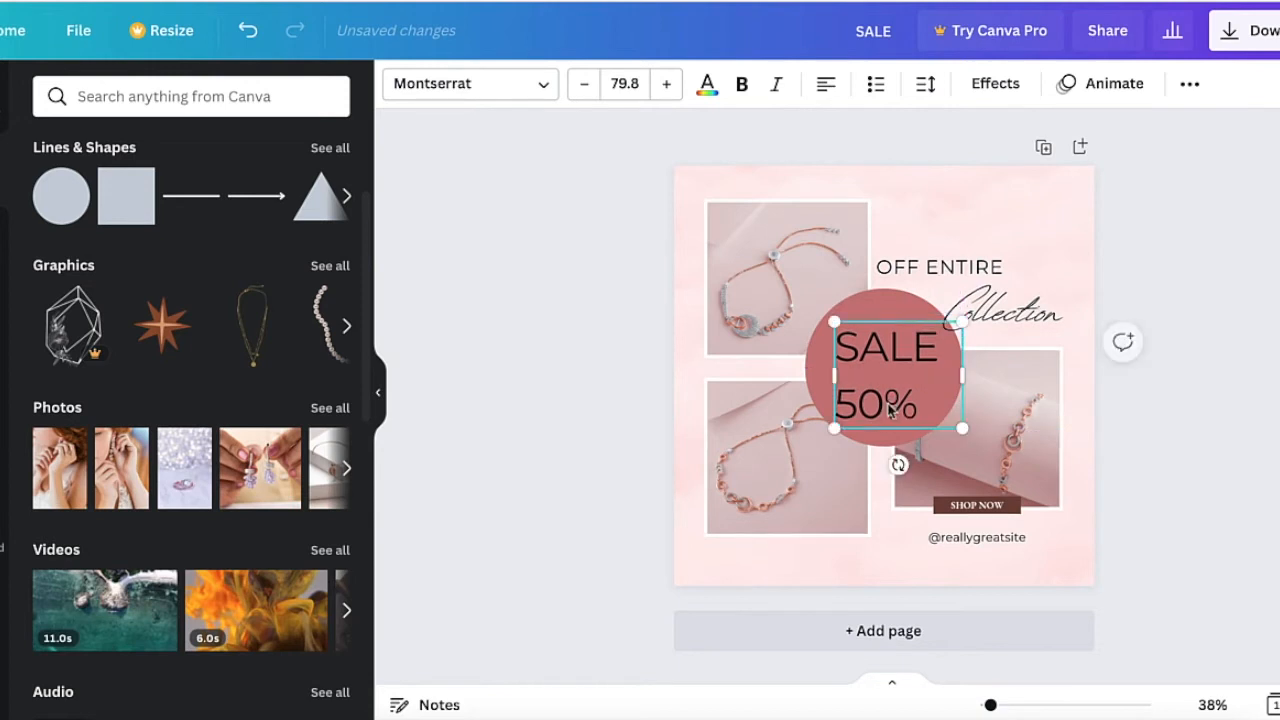
Step: Centre-align the "SALE 50%" text, colour it white and position it in the middle of the circle
left_click(825, 88)
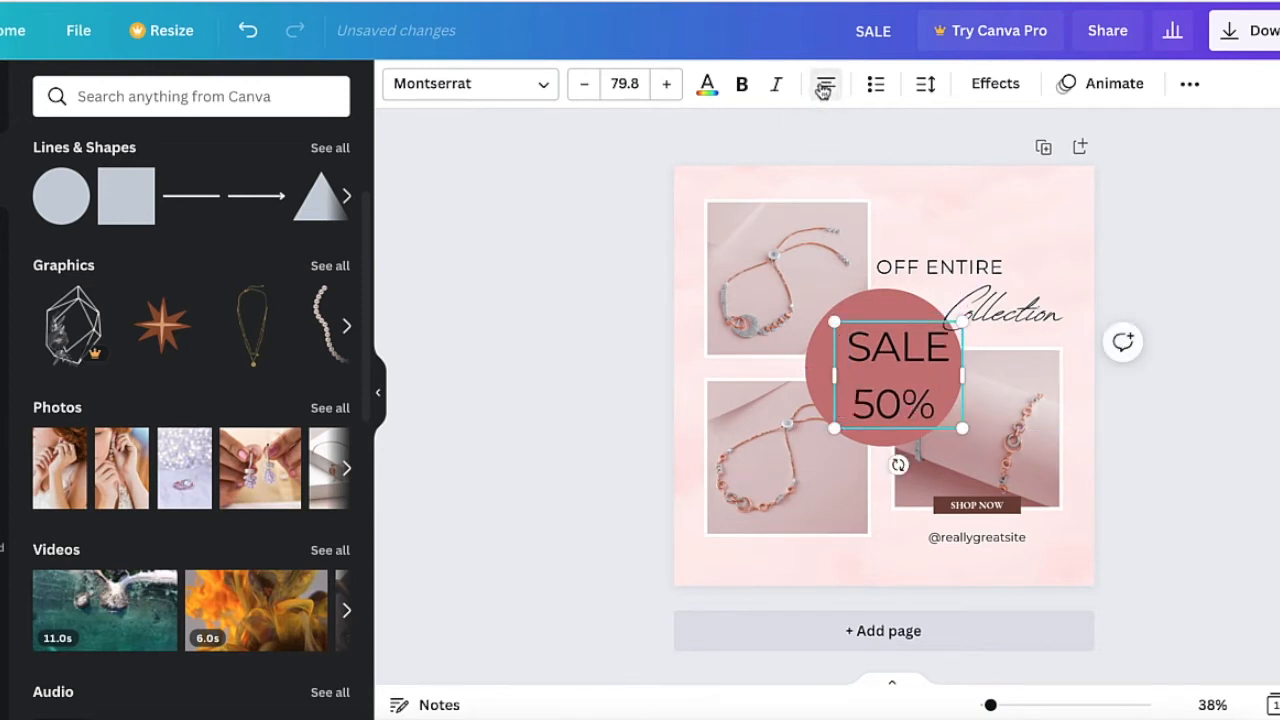
left_click(707, 86)
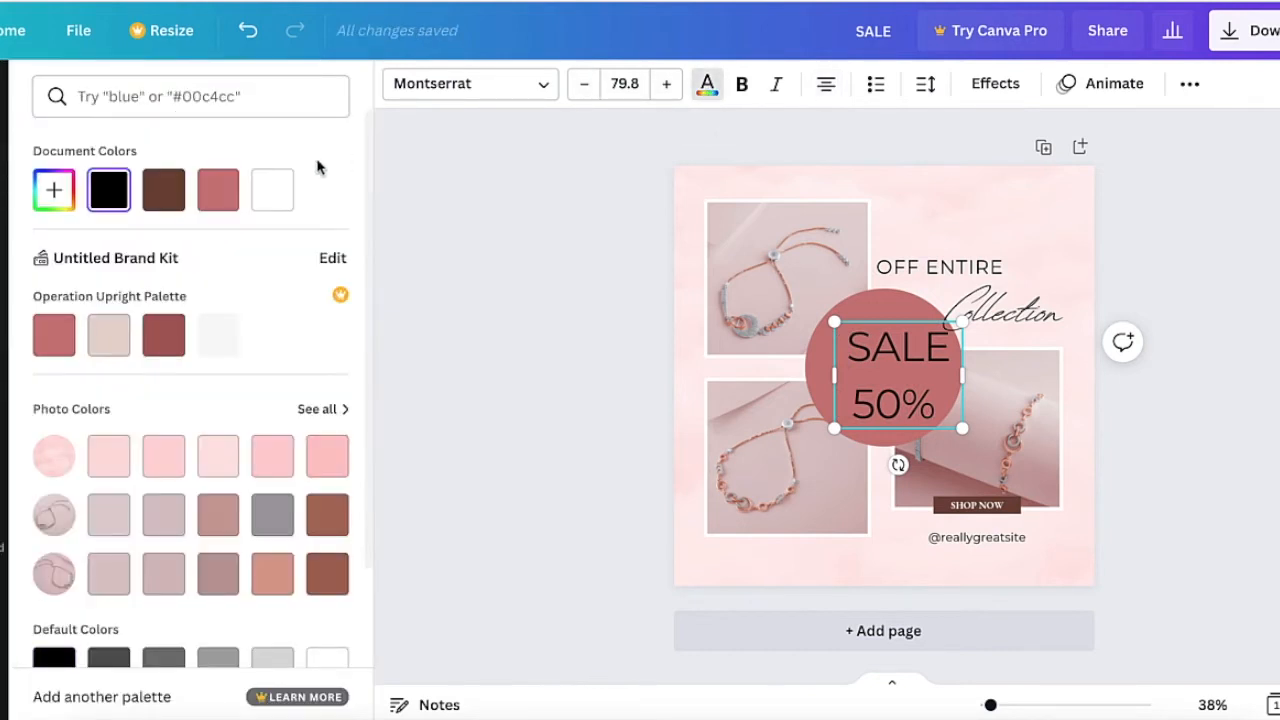
left_click(280, 188)
left_click_drag(887, 355, 872, 348)
key("Escape")
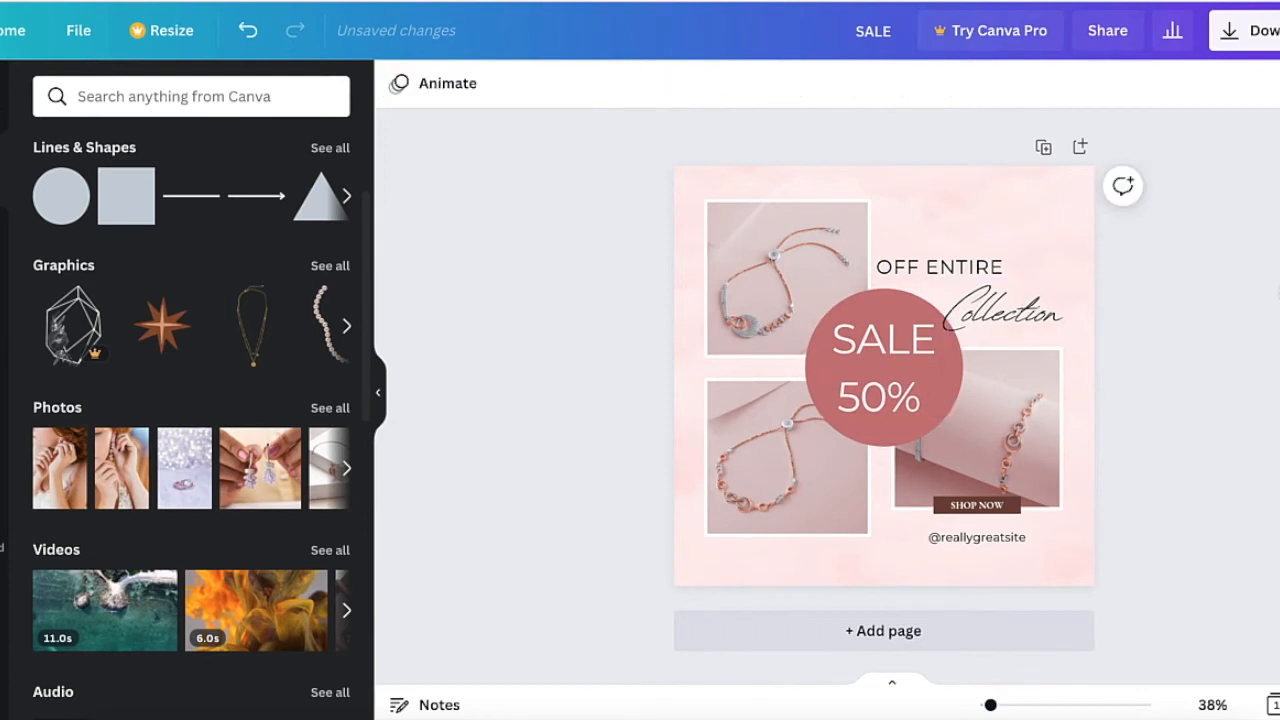
Step: Delete the "OFF ENTIRE" text line
left_click(955, 270)
key("Delete")
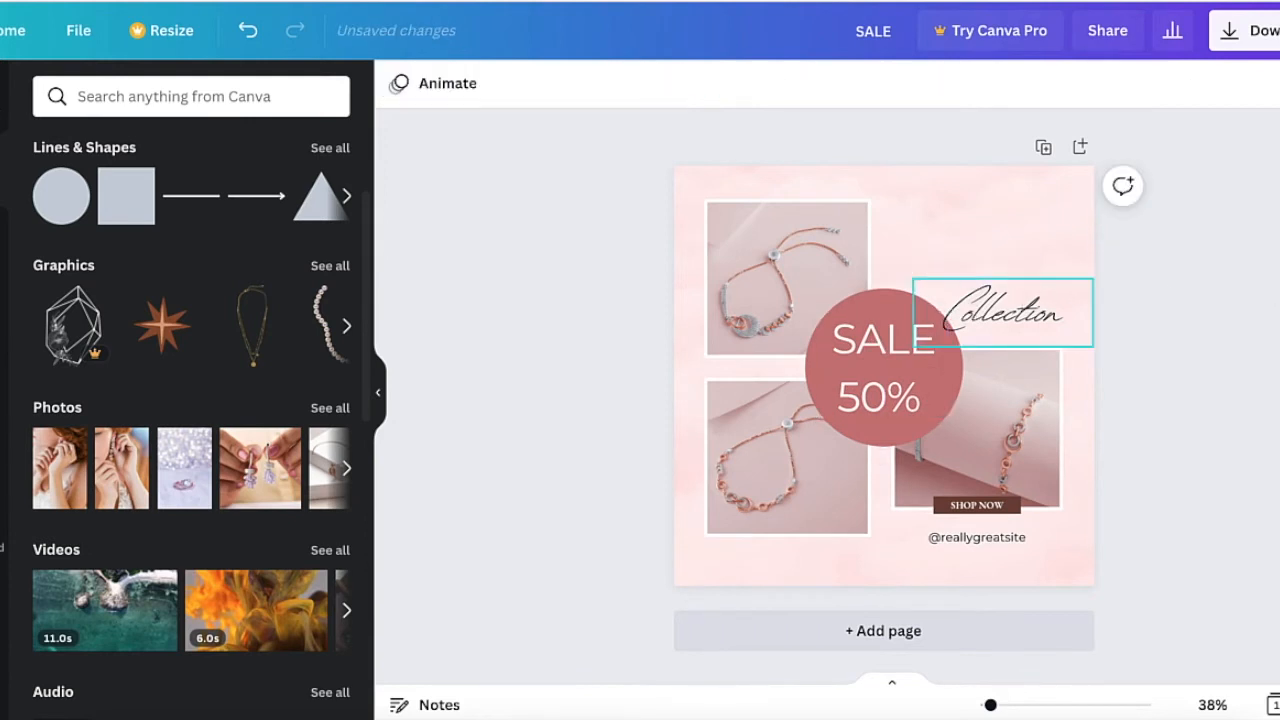
Step: Delete the script "Collection" text line beside the circle
left_click(985, 283)
key("Delete")
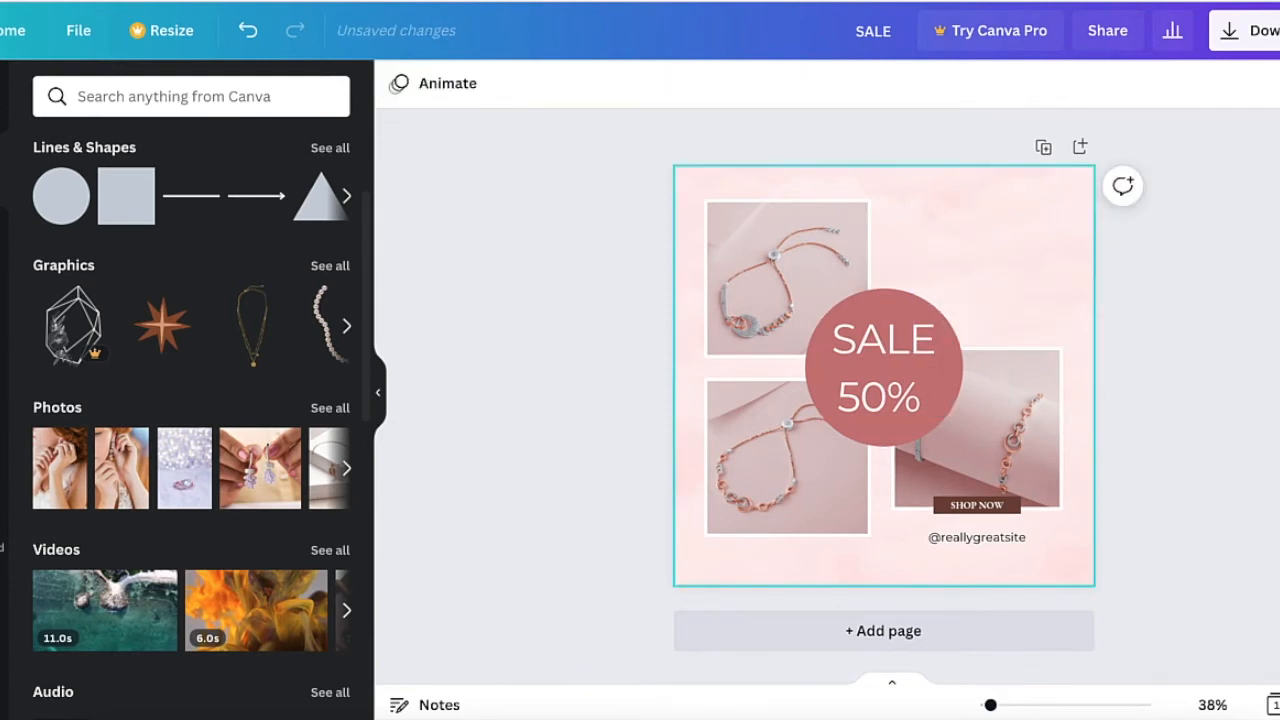
left_click(785, 247)
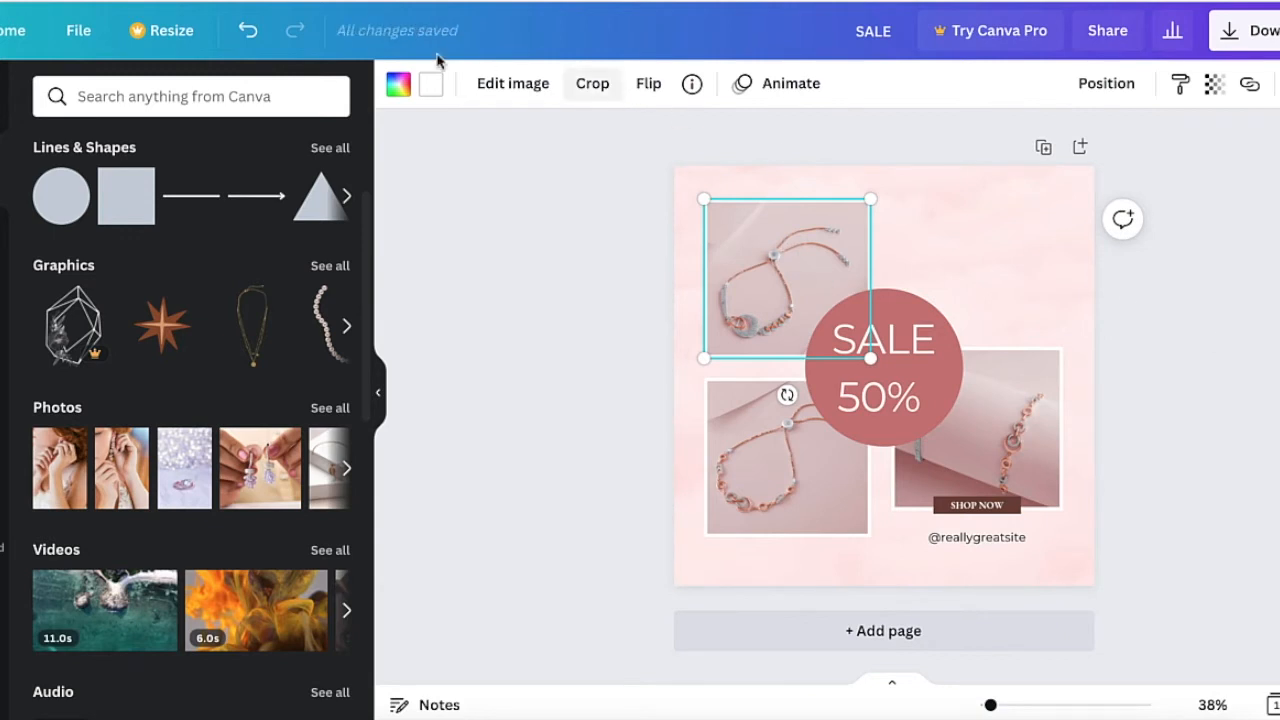
Step: Undo the text deletions, the heading changes and the circle insertion, back to the design without the circle
left_click(245, 35)
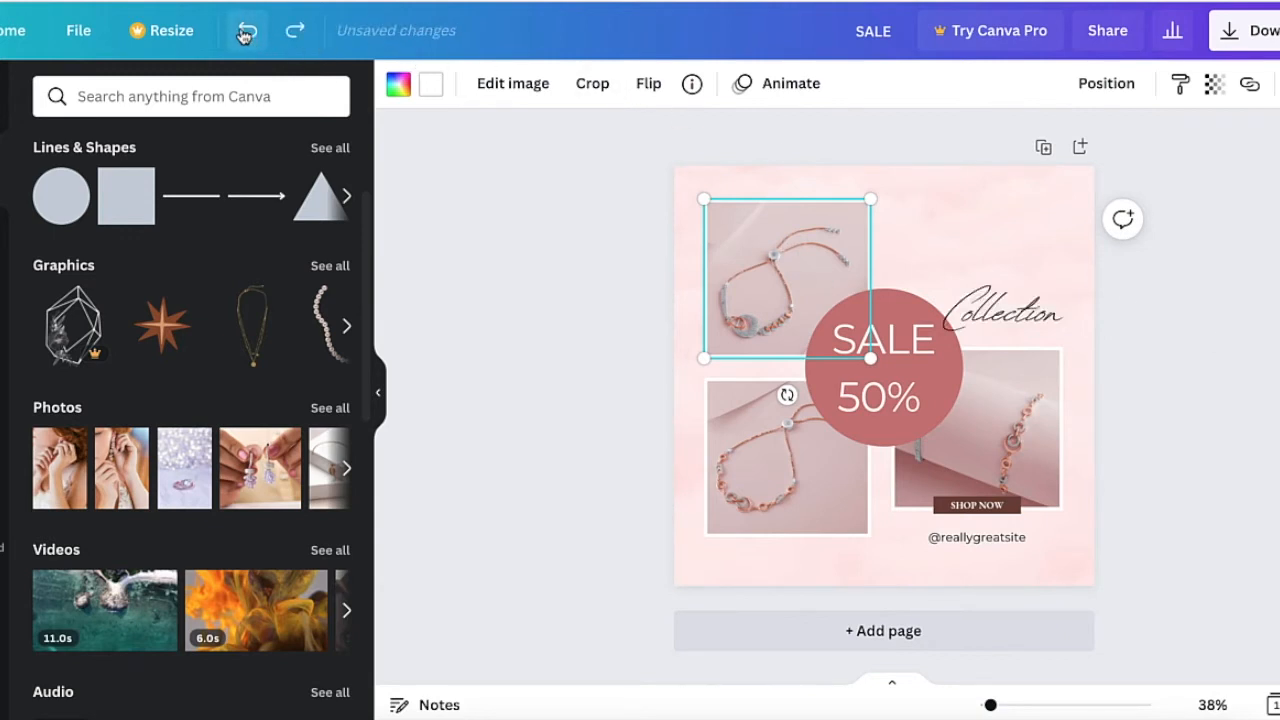
left_click(245, 35)
left_click(245, 35)
left_click(245, 35)
left_click(245, 35)
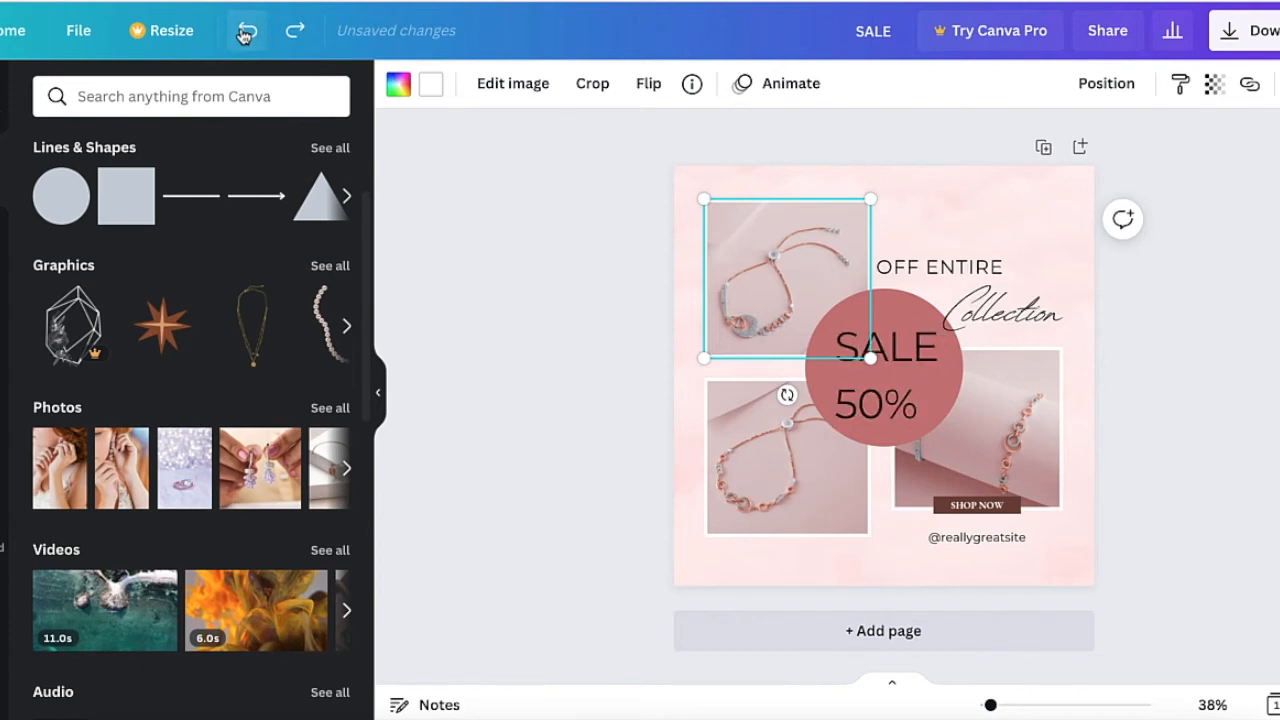
left_click(245, 35)
left_click(245, 35)
left_click(245, 35)
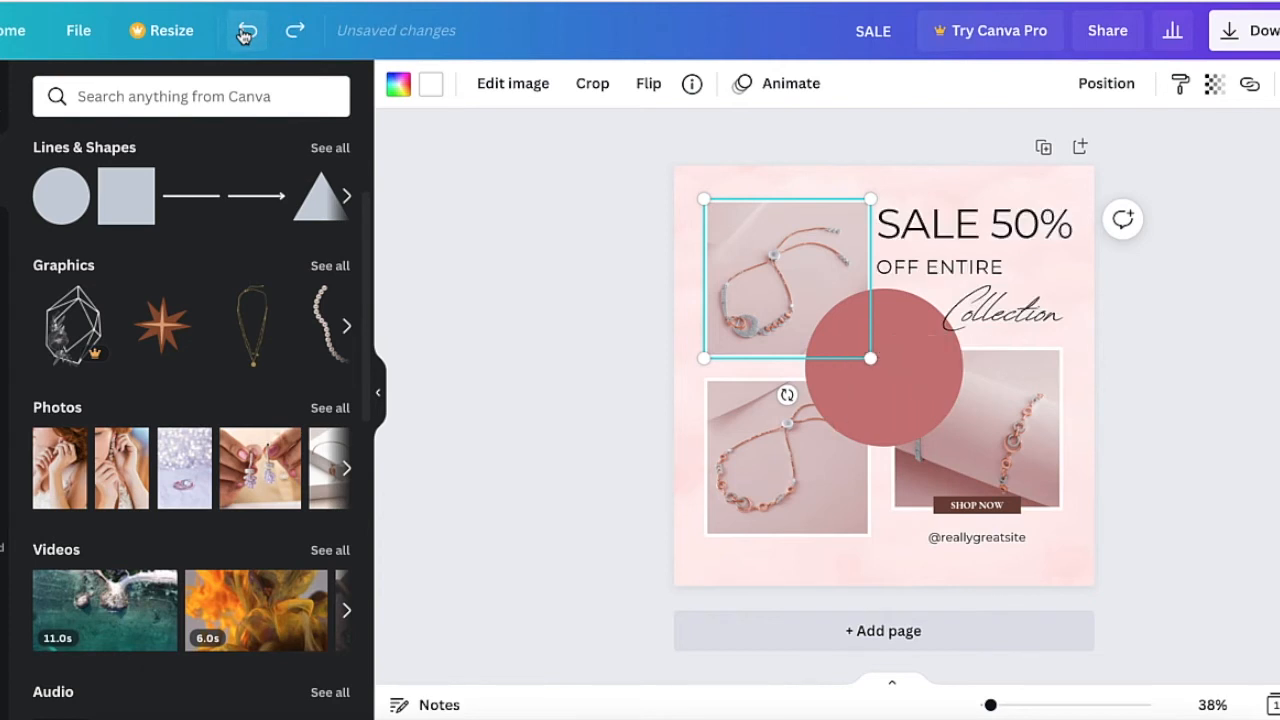
left_click(245, 35)
left_click(245, 35)
left_click(245, 35)
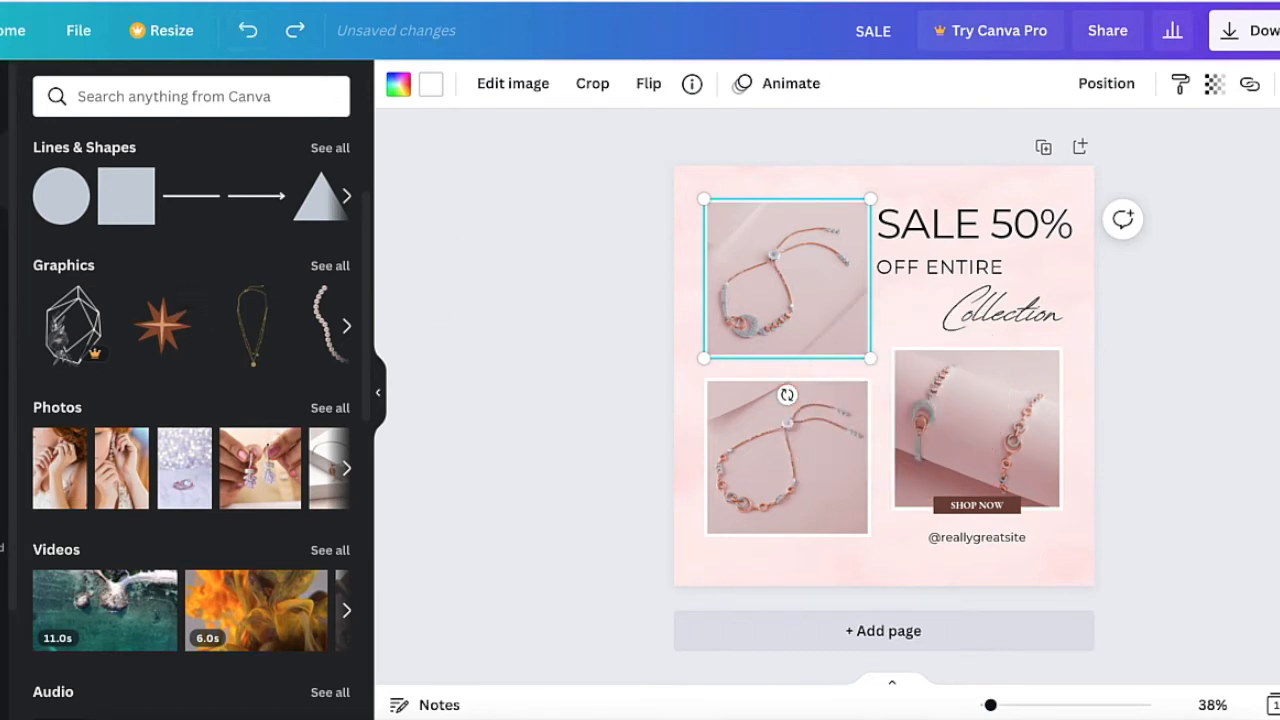
Step: Browse the images in the uploads library
left_click(5, 243)
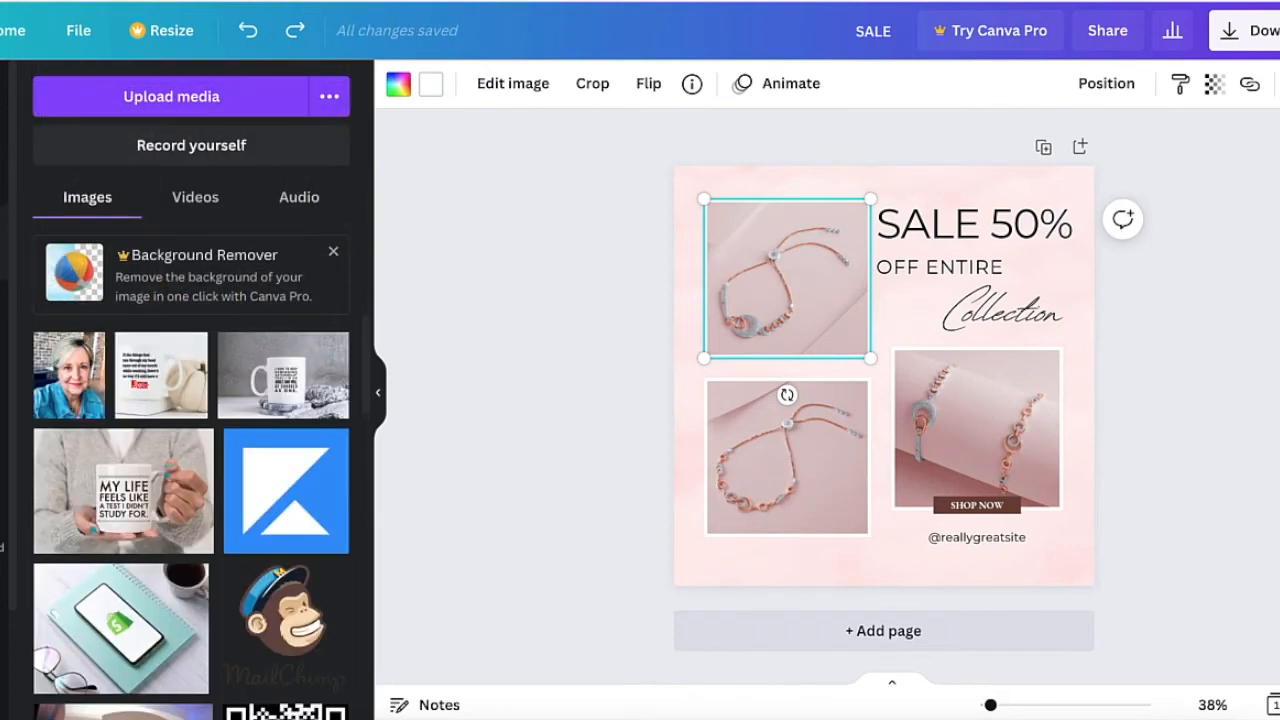
scroll(130, 470, "down", 2)
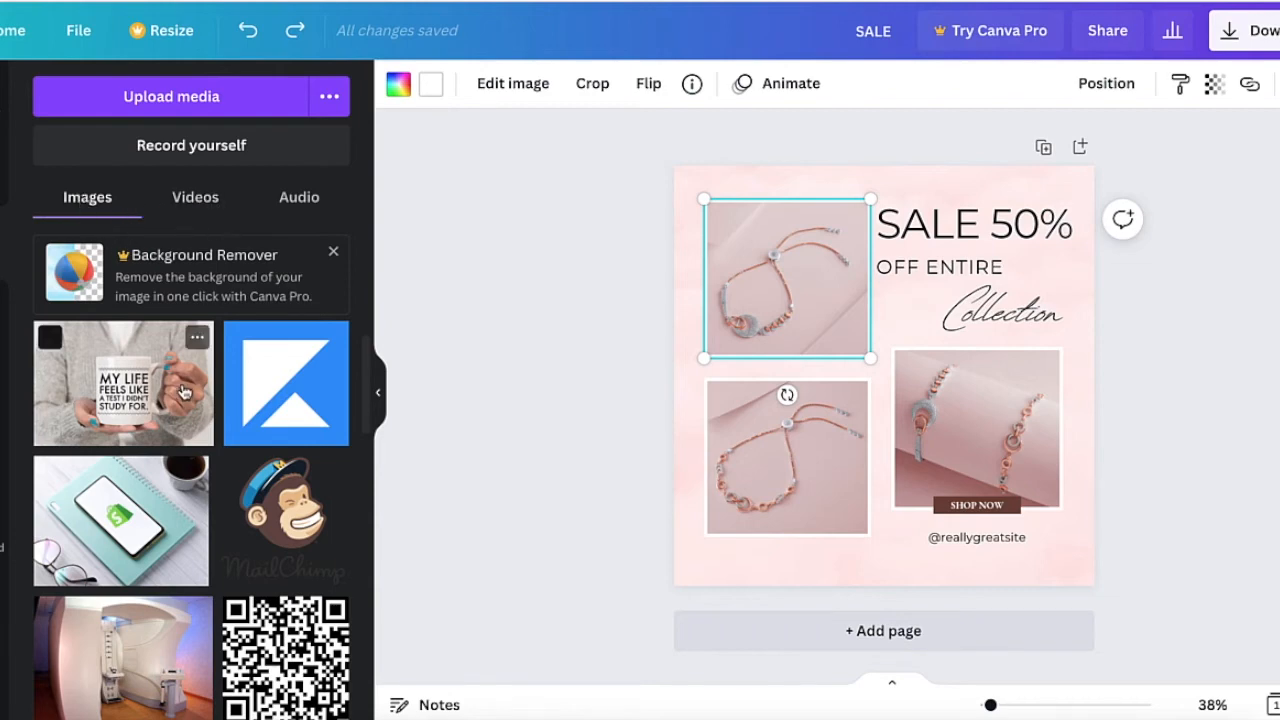
scroll(184, 391, "down", 4)
scroll(184, 391, "up", 6)
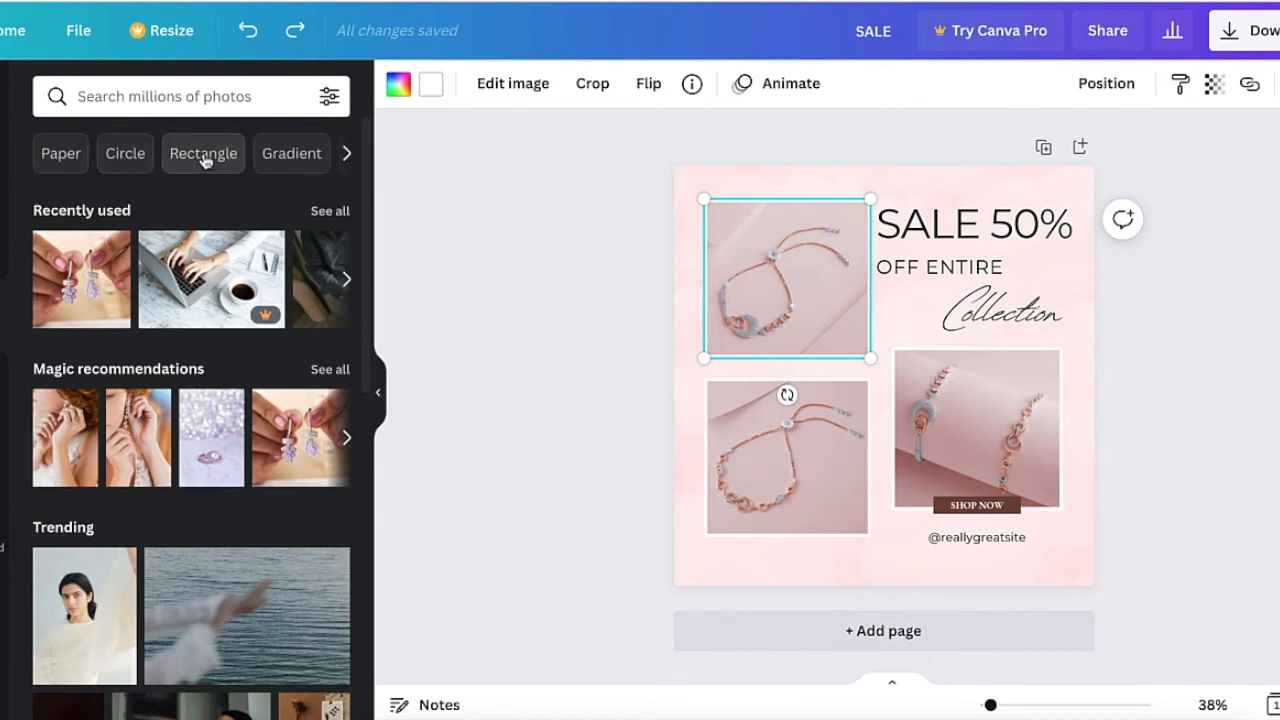
Step: Filter the photo library to vertical orientation and look through the trending photos
left_click(327, 99)
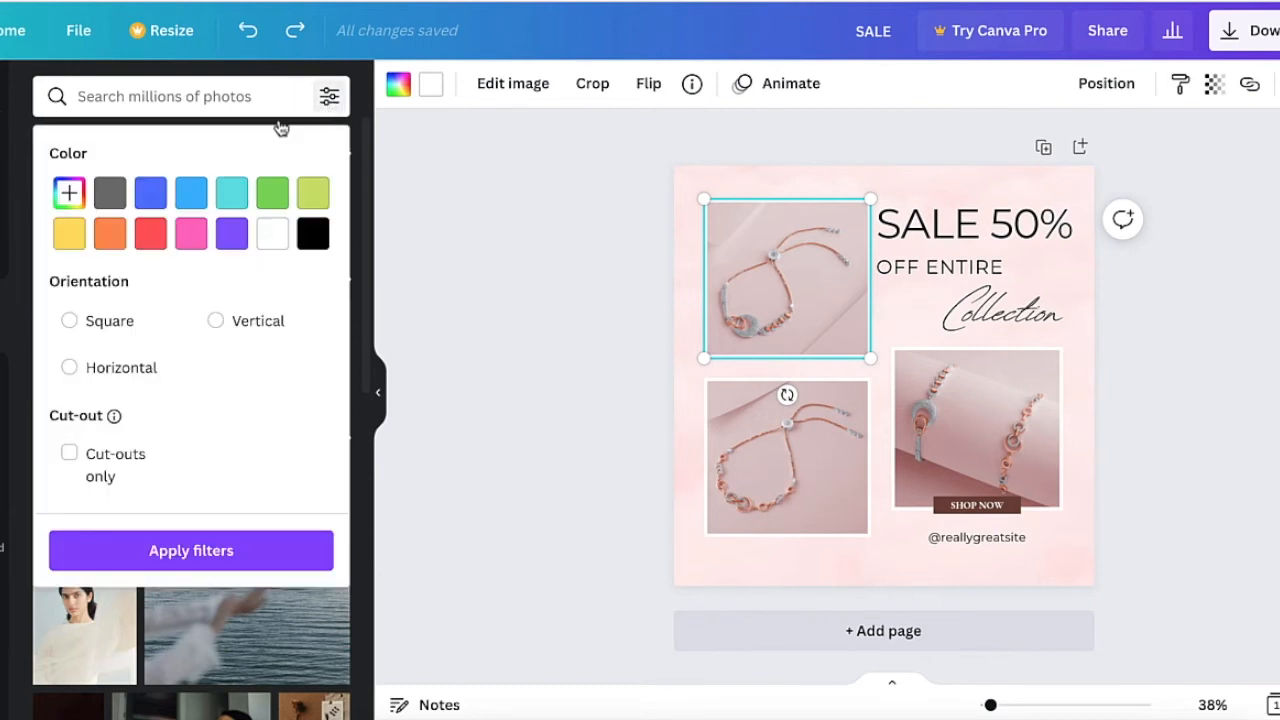
left_click(217, 322)
left_click(187, 556)
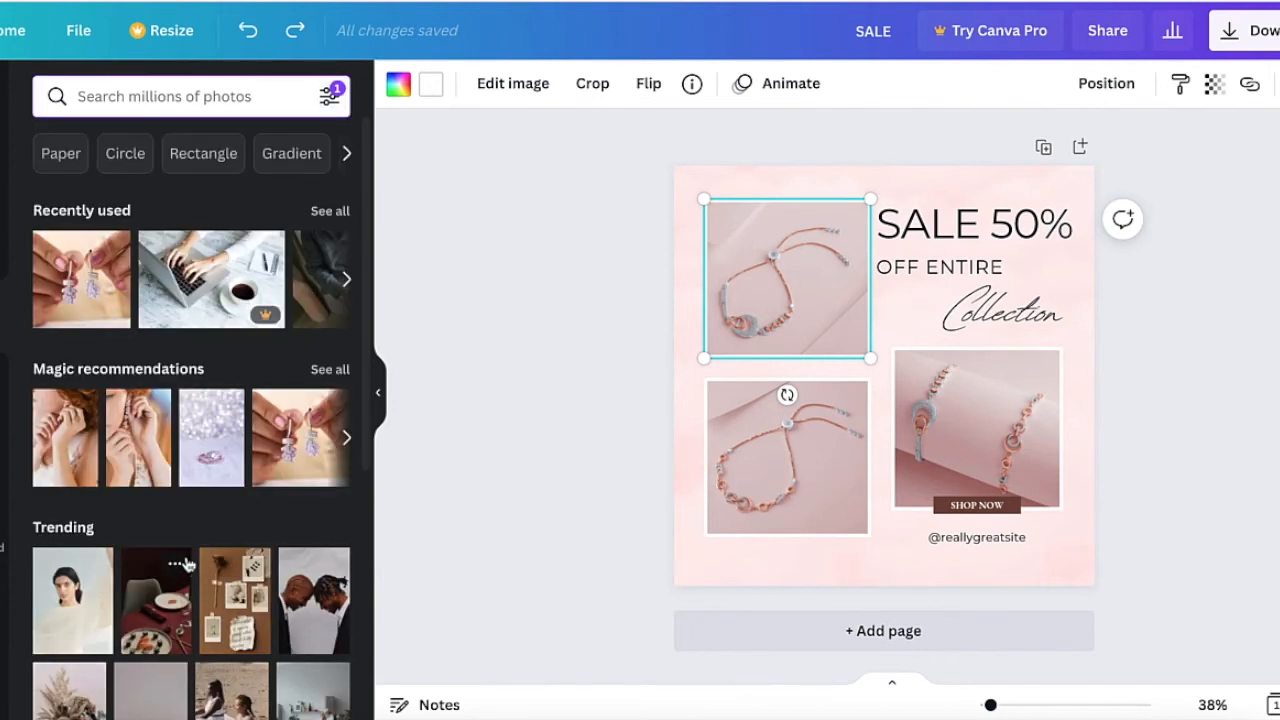
scroll(186, 565, "down", 5)
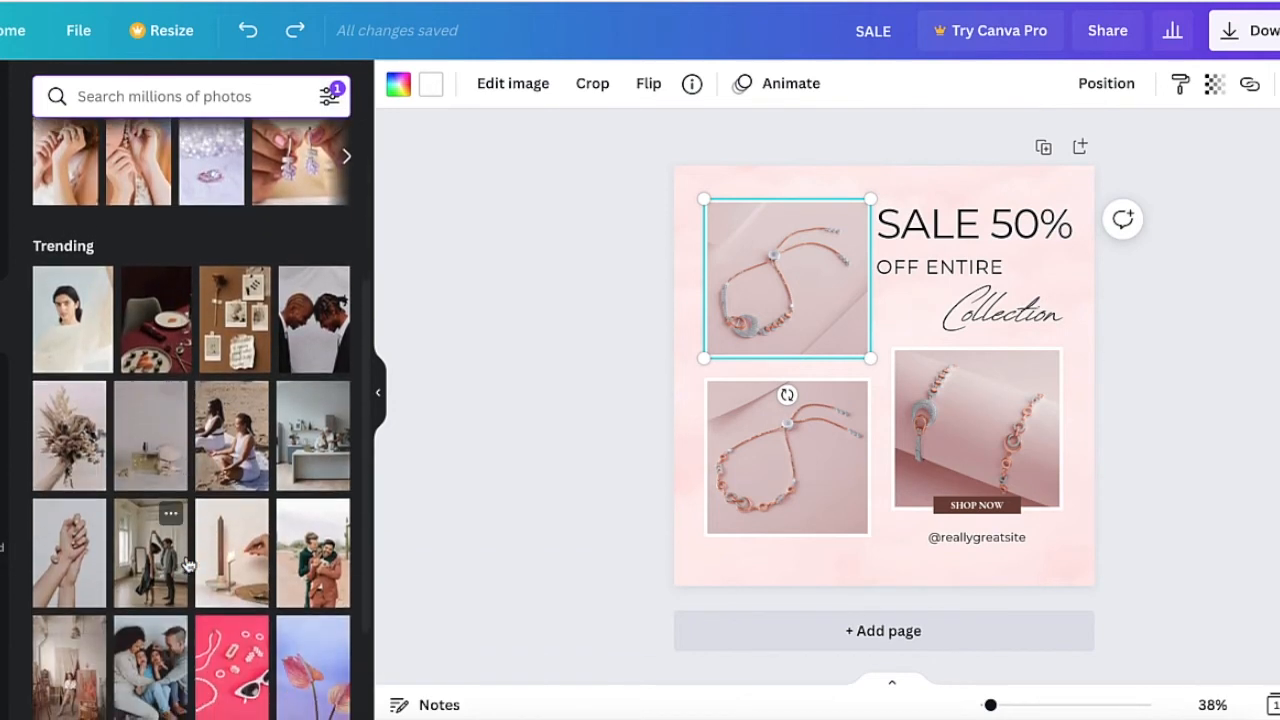
scroll(186, 565, "down", 2)
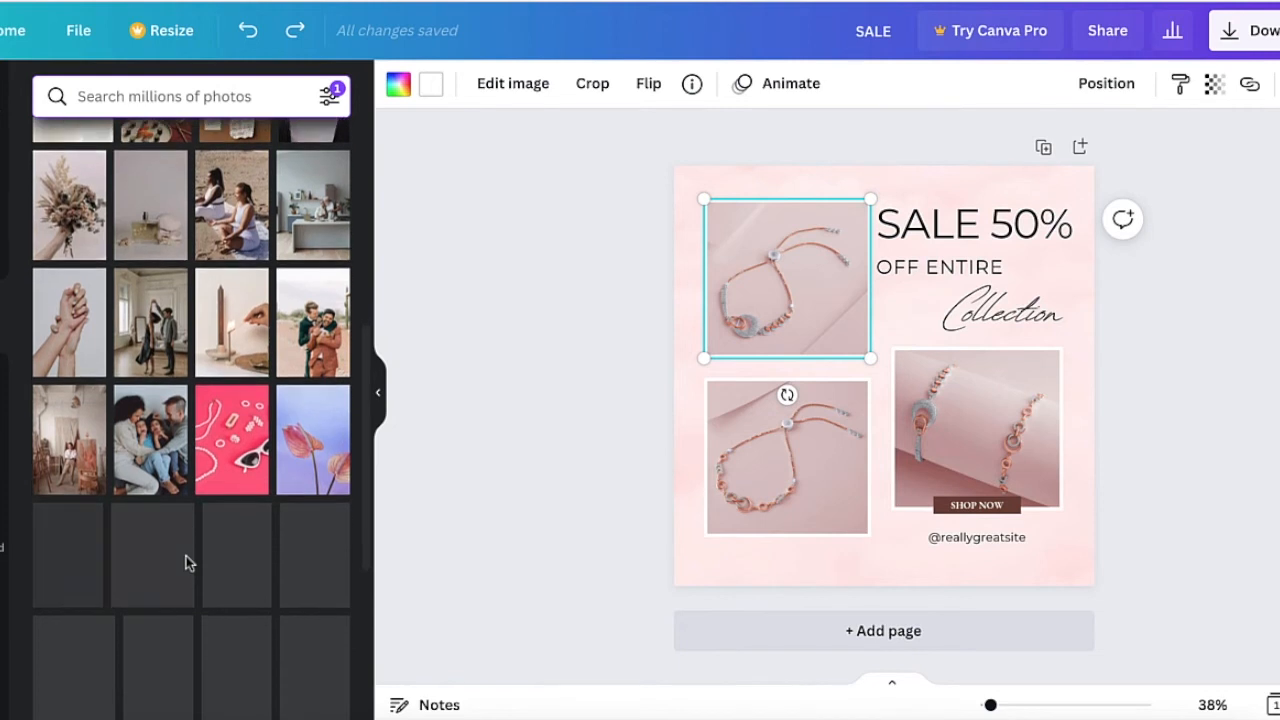
scroll(186, 565, "up", 4)
Step: Switch the photo filter to square orientation and look through the trending photos
left_click(328, 97)
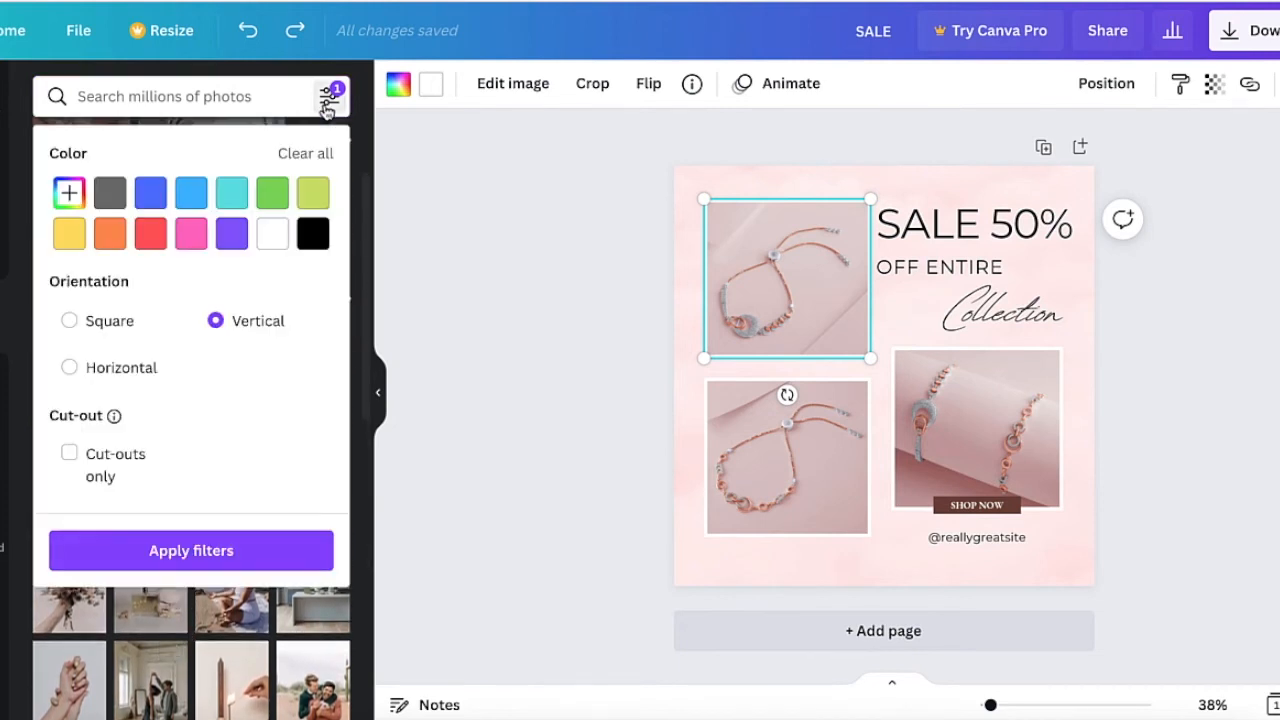
left_click(69, 322)
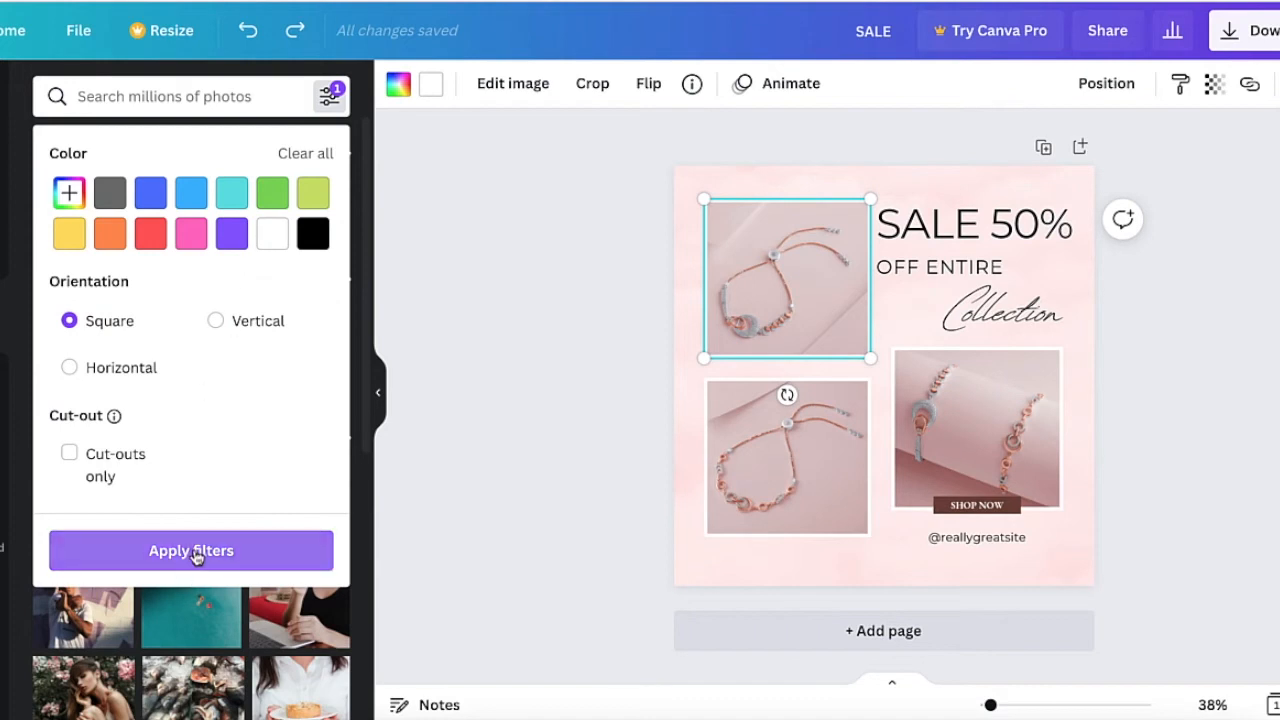
left_click(162, 551)
scroll(160, 548, "down", 5)
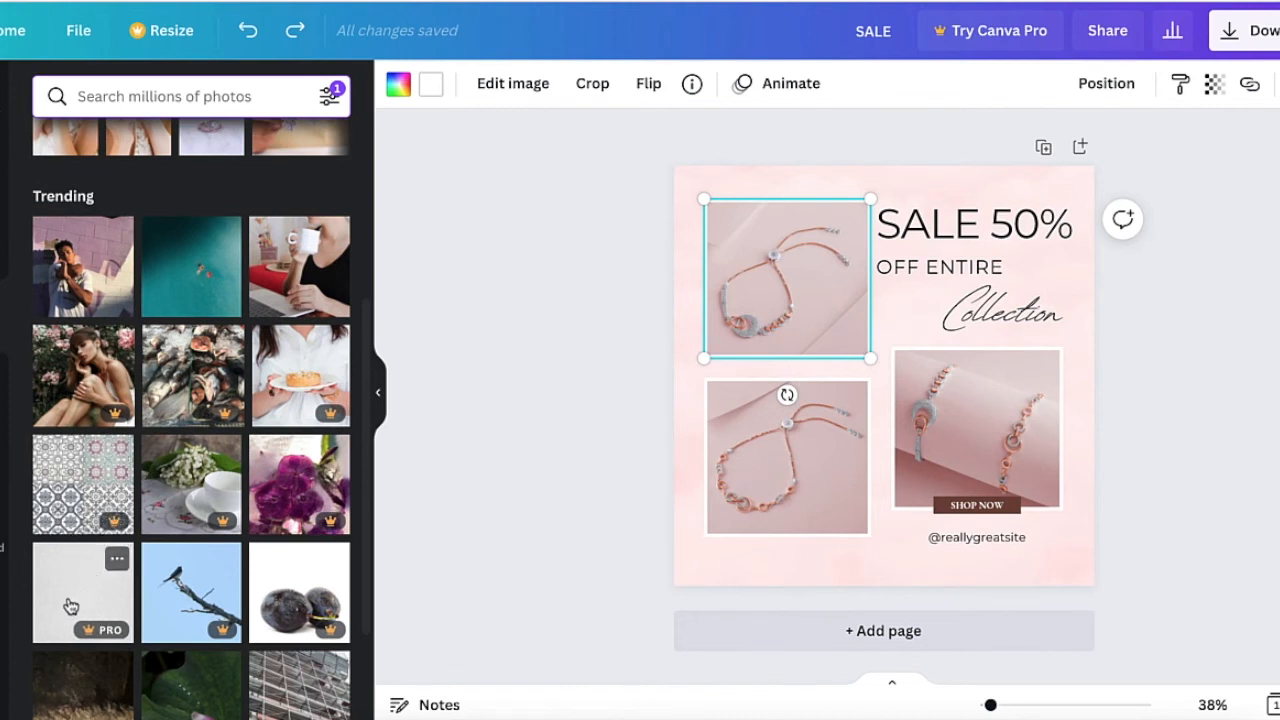
scroll(84, 458, "down", 5)
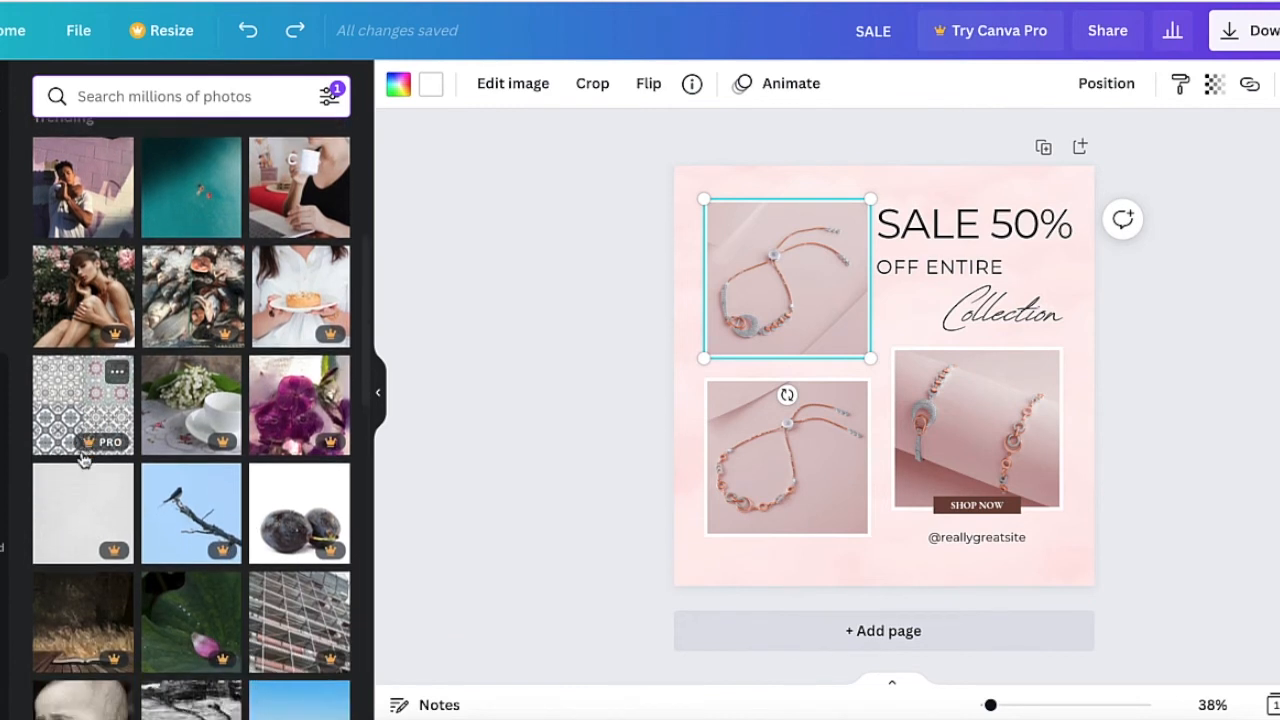
scroll(84, 458, "down", 2)
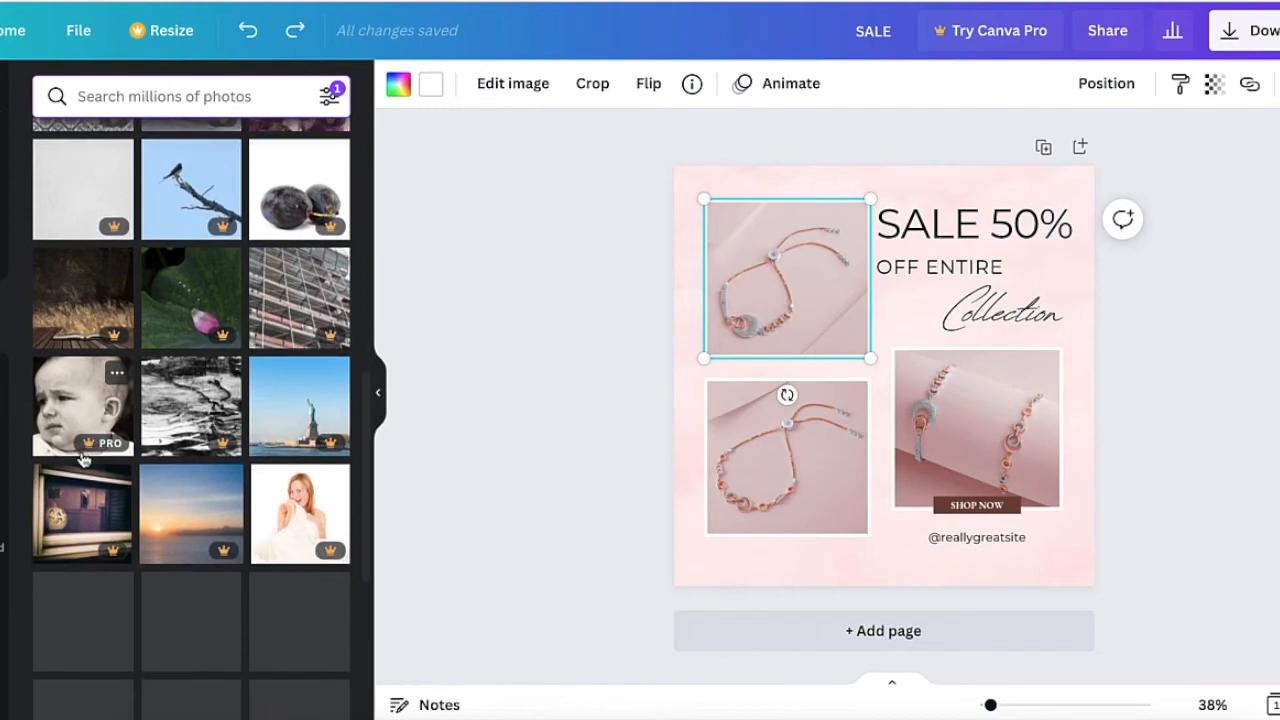
scroll(126, 476, "down", 3)
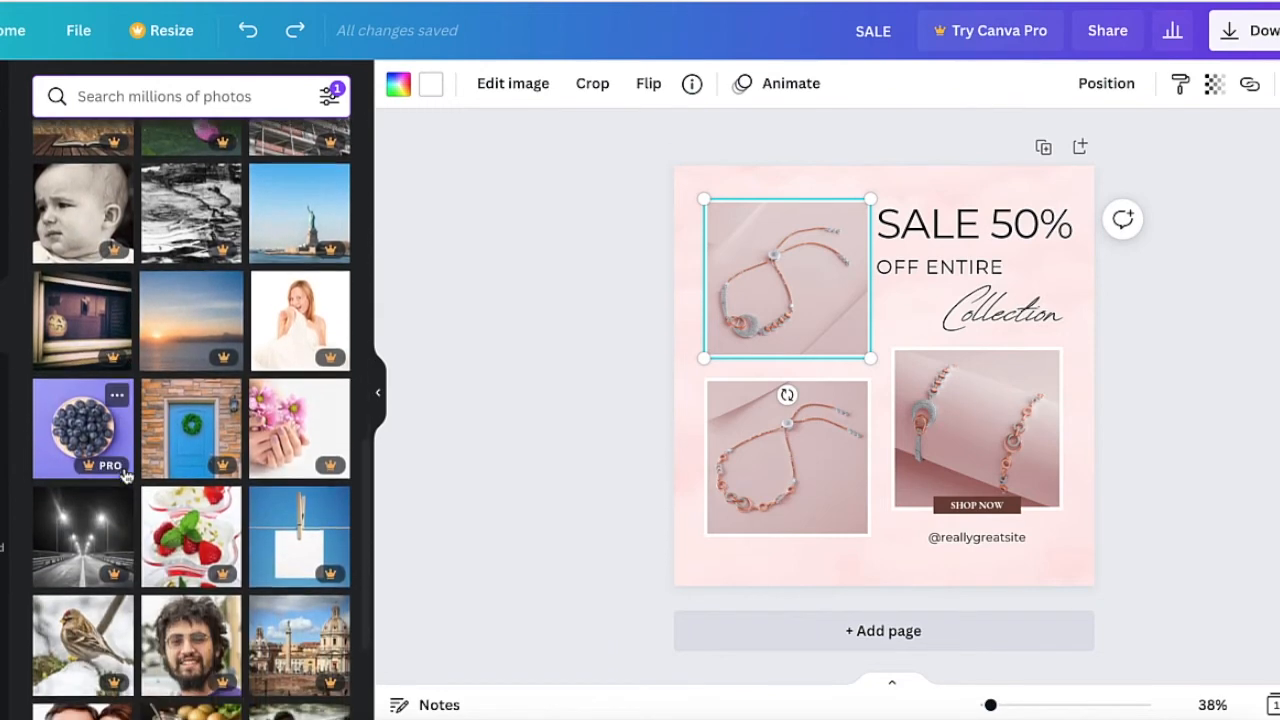
scroll(125, 470, "up", 15)
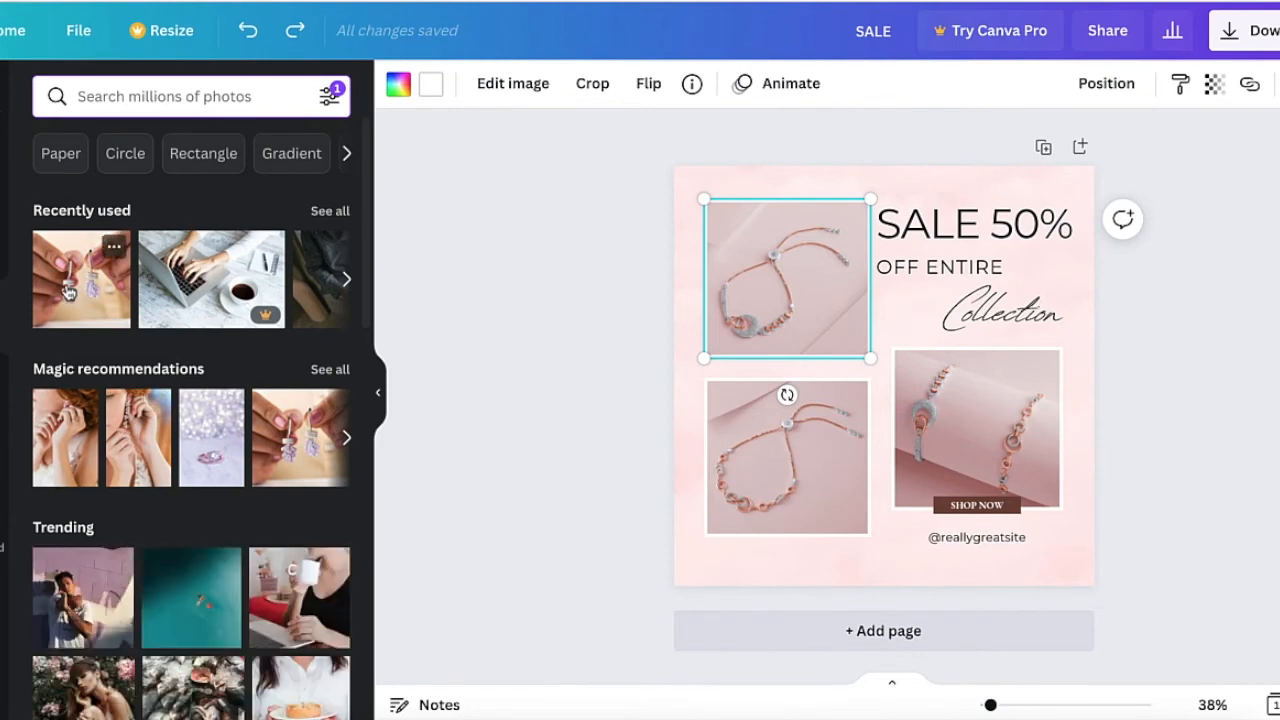
Step: Open the text options and delete the "SALE 50%", "OFF ENTIRE" and "Collection" text lines from the page
left_click(4, 390)
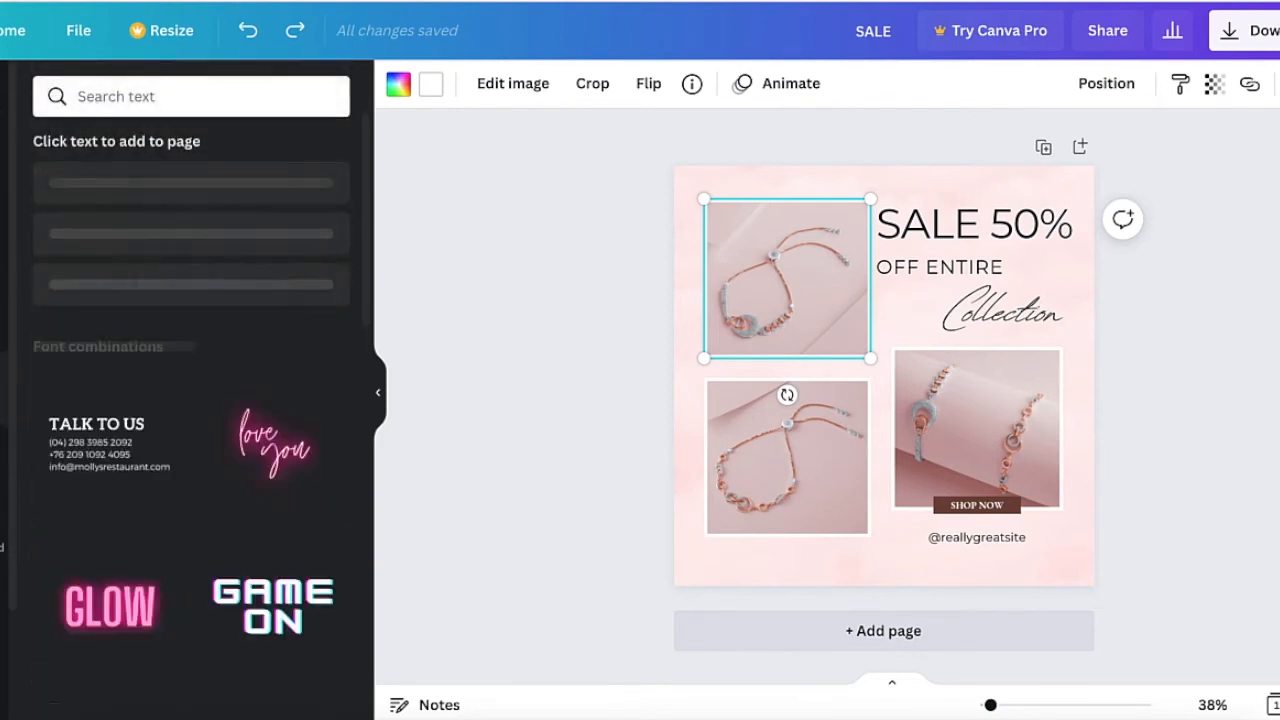
left_click(970, 226)
key("Delete")
left_click(991, 272)
key("Delete")
left_click(1000, 313)
key("Delete")
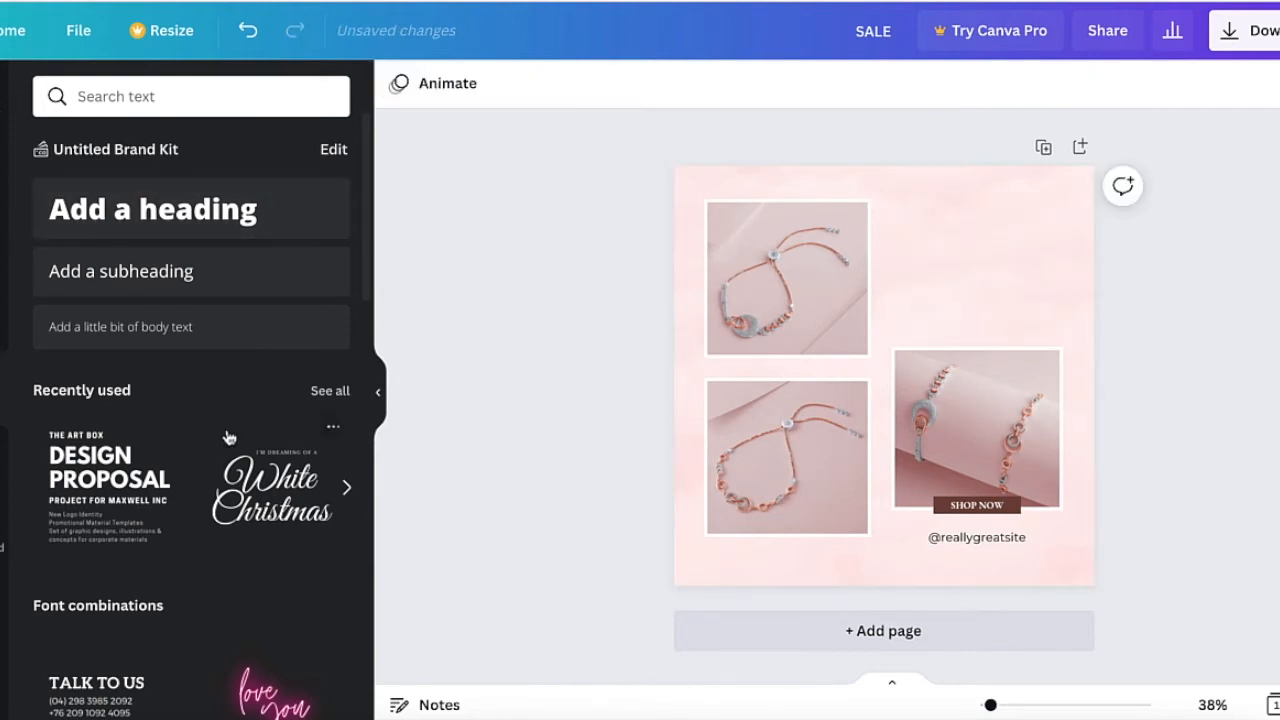
Step: Examine the available font combinations for a ready-made text design
scroll(226, 435, "down", 3)
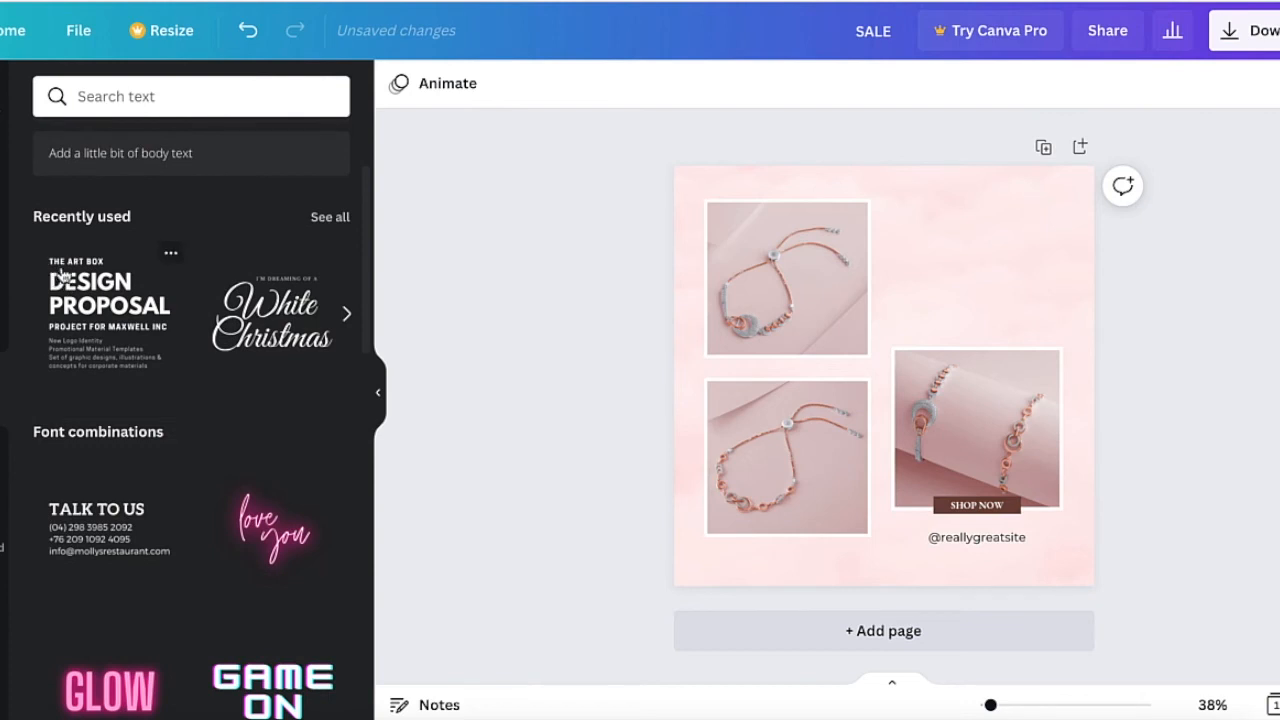
scroll(247, 443, "down", 6)
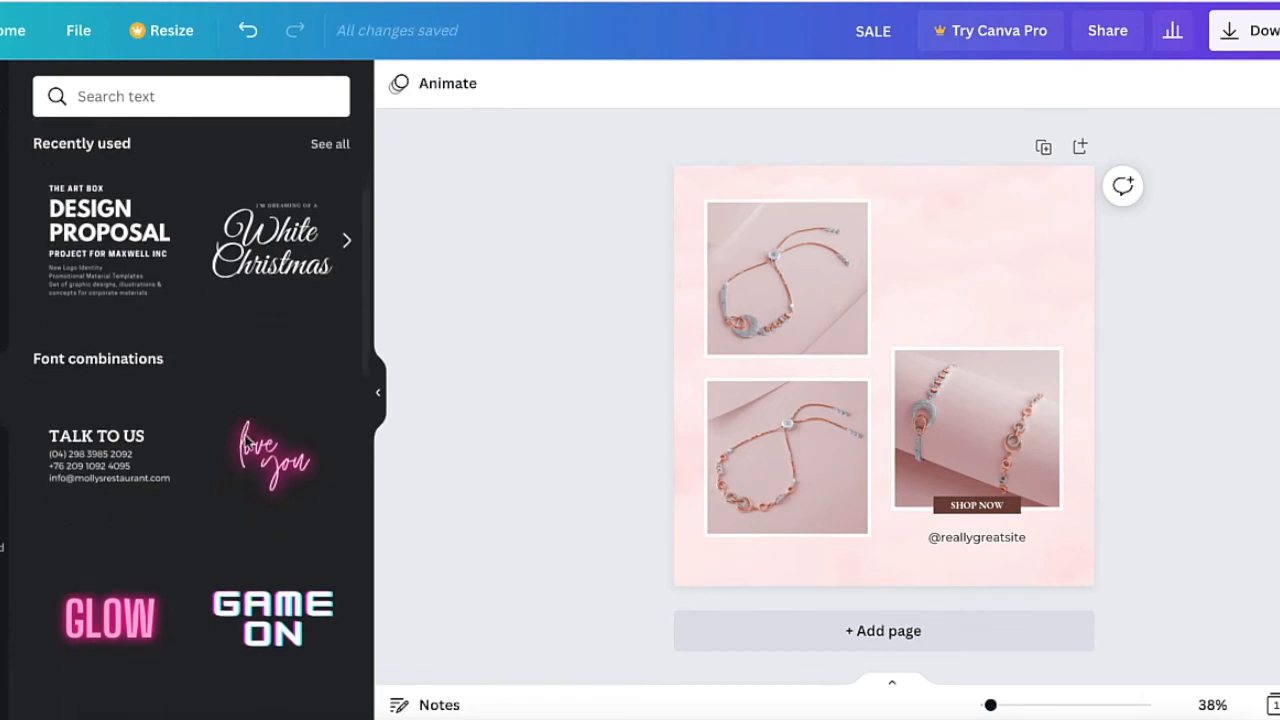
scroll(247, 443, "down", 8)
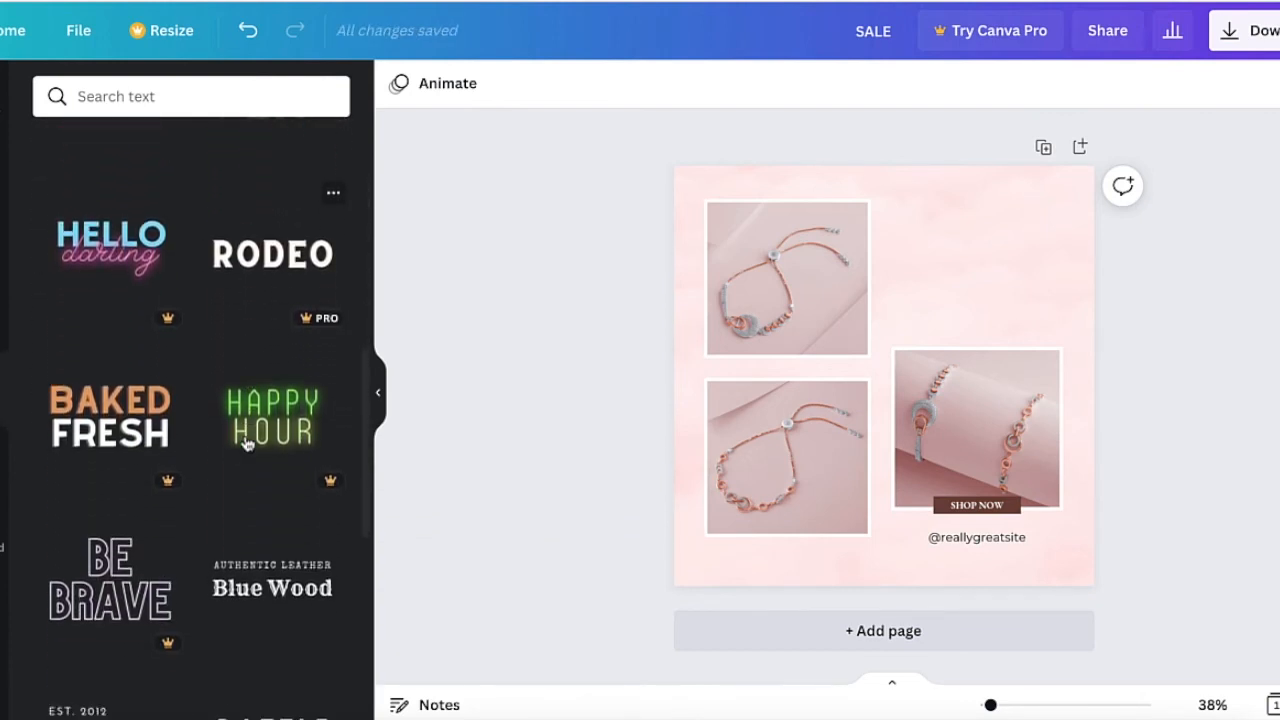
scroll(247, 443, "down", 7)
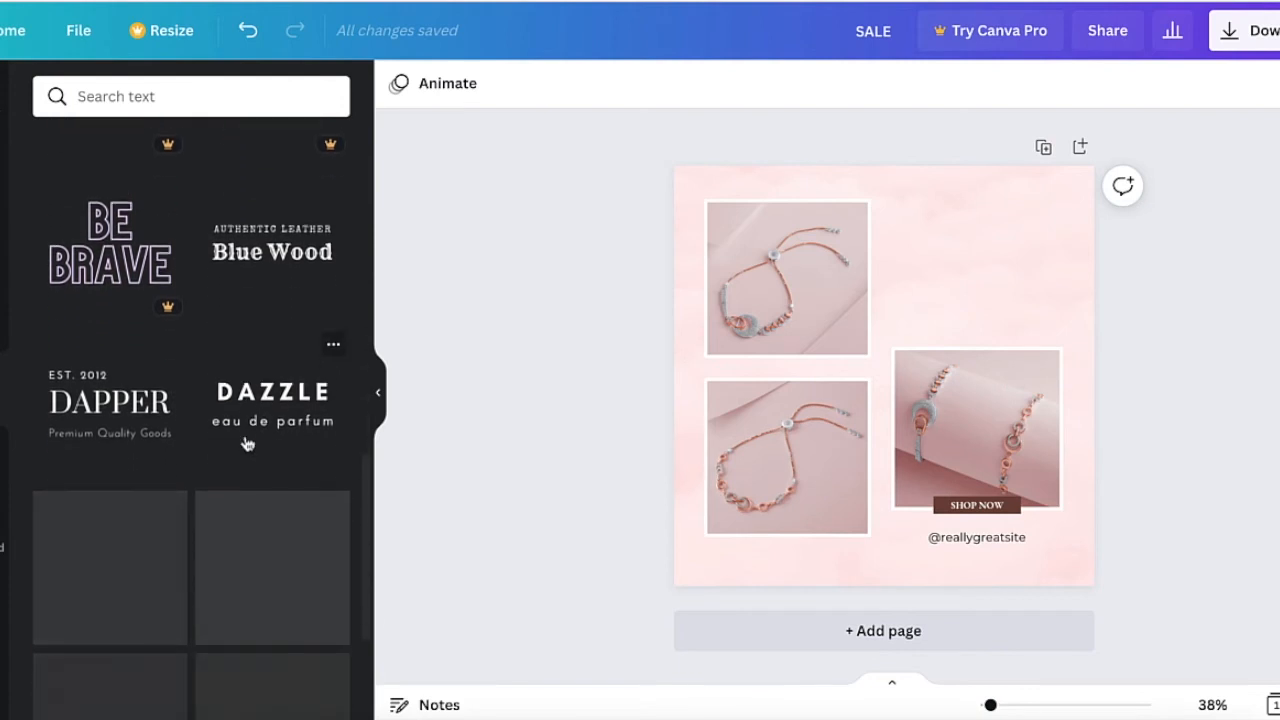
scroll(247, 443, "up", 6)
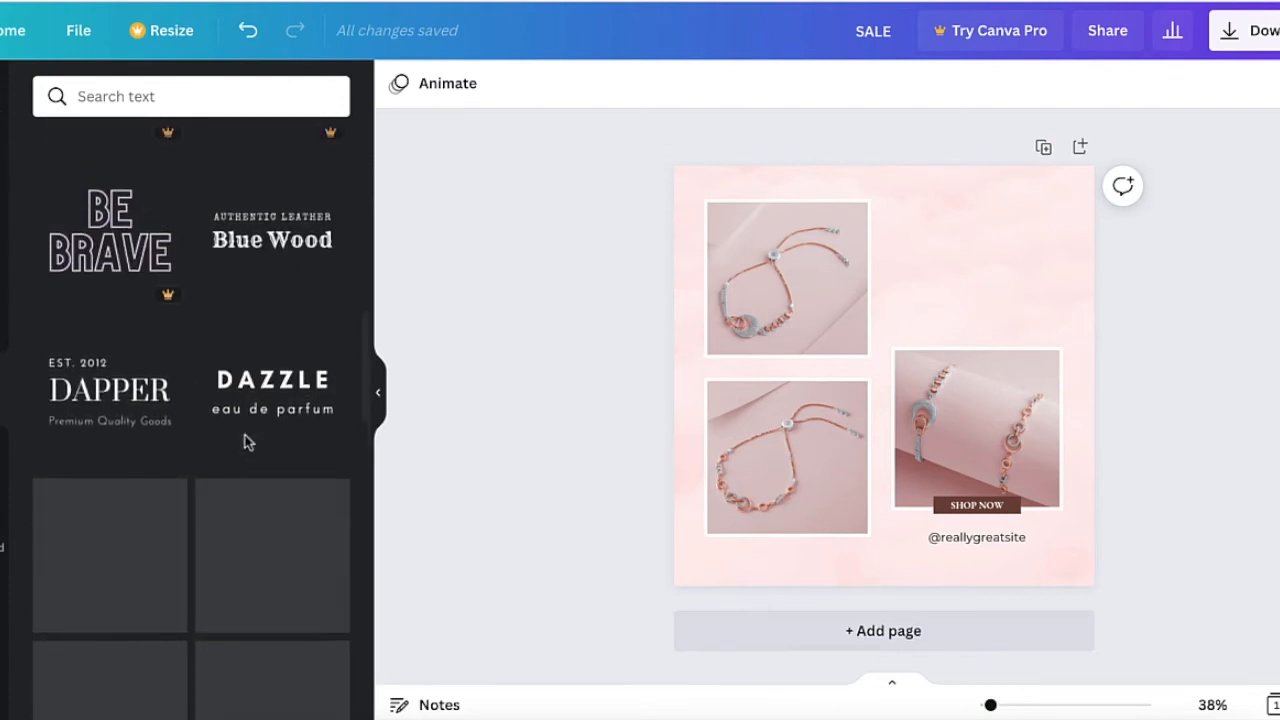
scroll(247, 443, "down", 7)
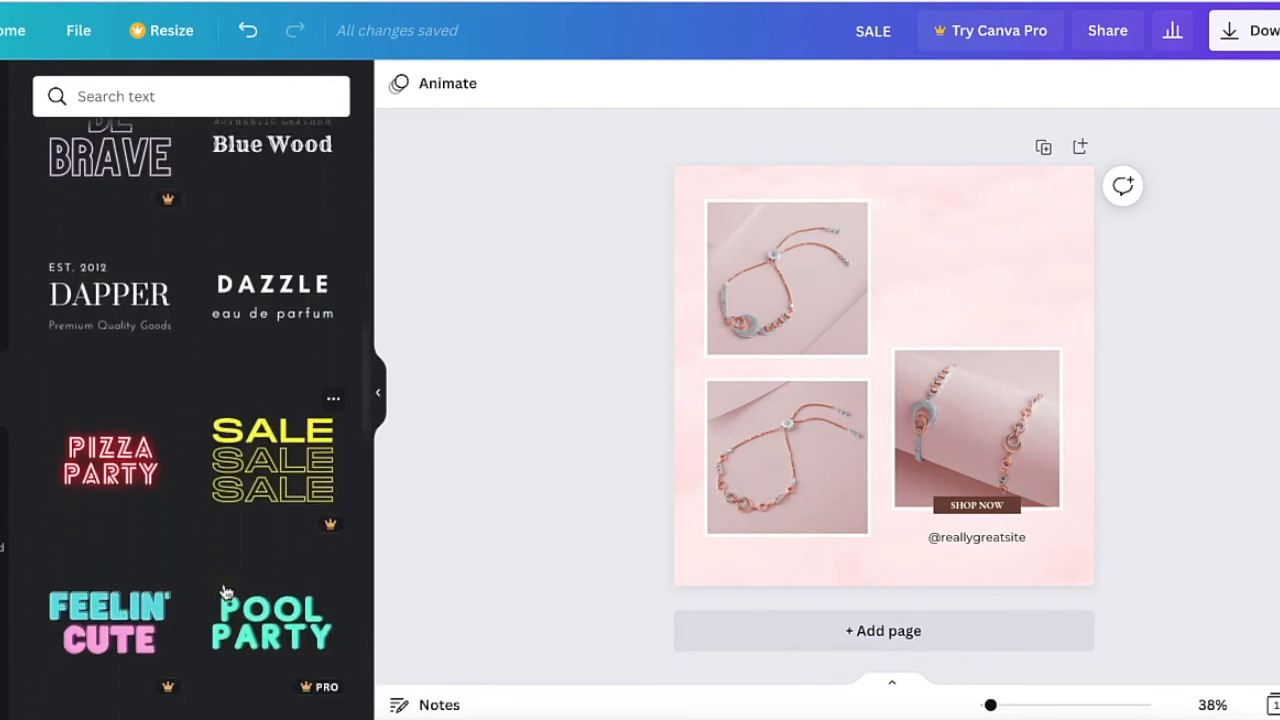
scroll(226, 593, "down", 6)
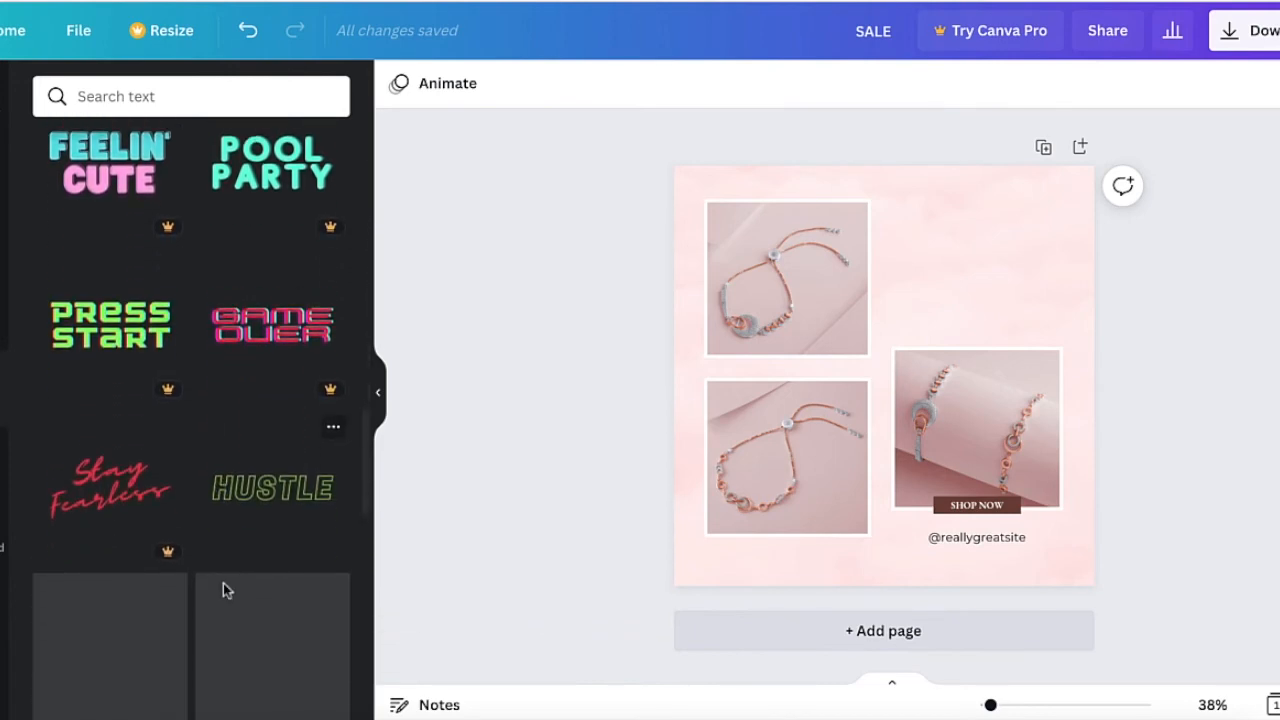
scroll(223, 591, "up", 20)
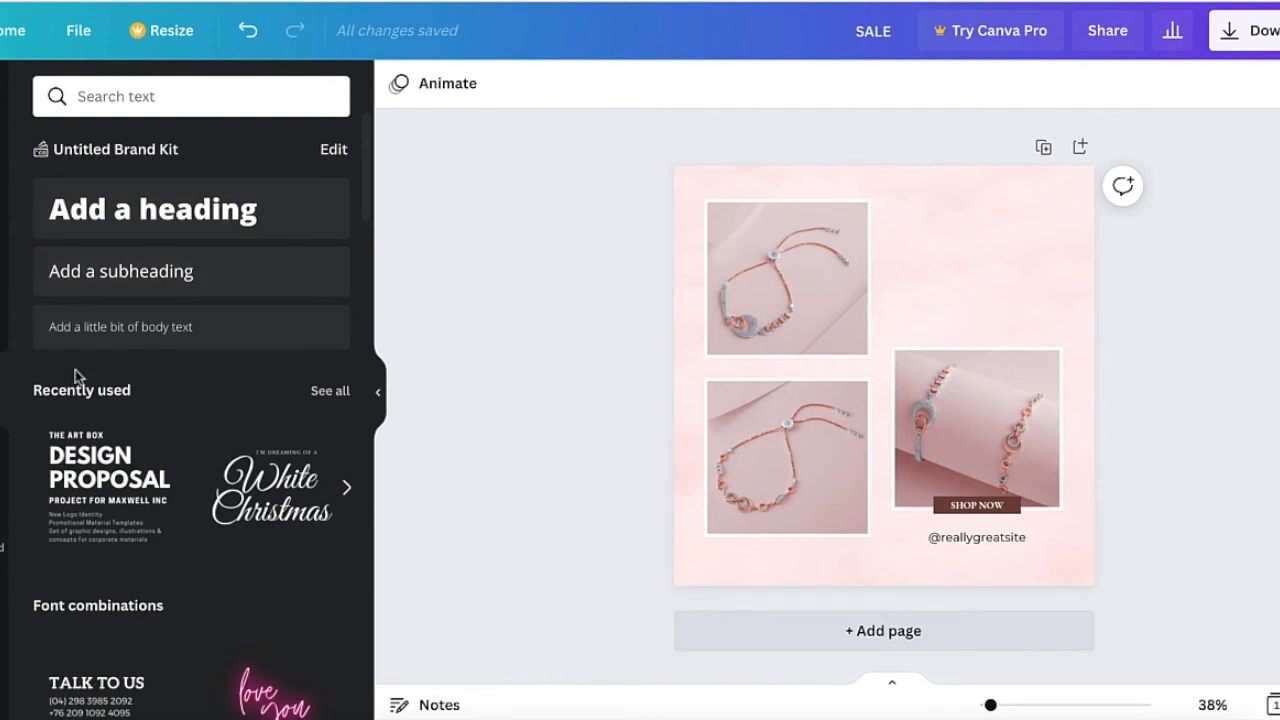
Step: Add the recently used "White Christmas" font combination and move it to the blank area above the bracelet photo with the "SHOP NOW" label
scroll(77, 371, "down", 1)
scroll(97, 451, "down", 1)
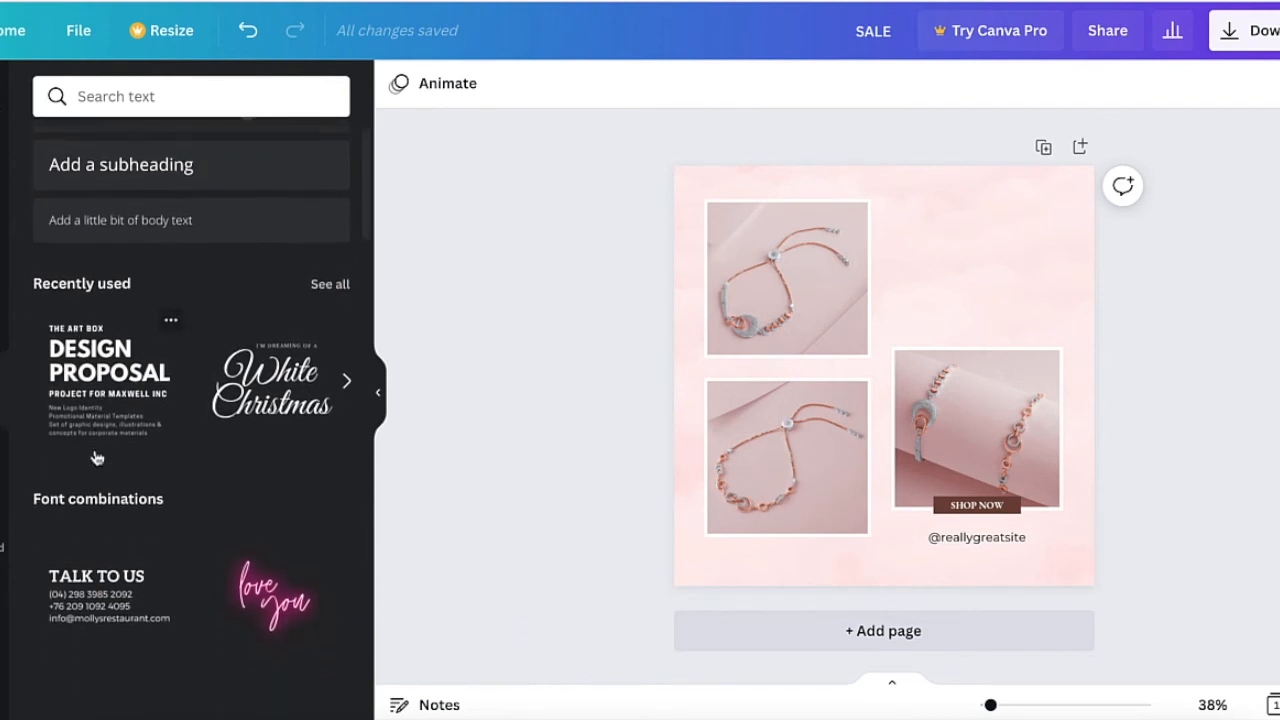
left_click(347, 380)
left_click(347, 380)
left_click(347, 380)
left_click(34, 379)
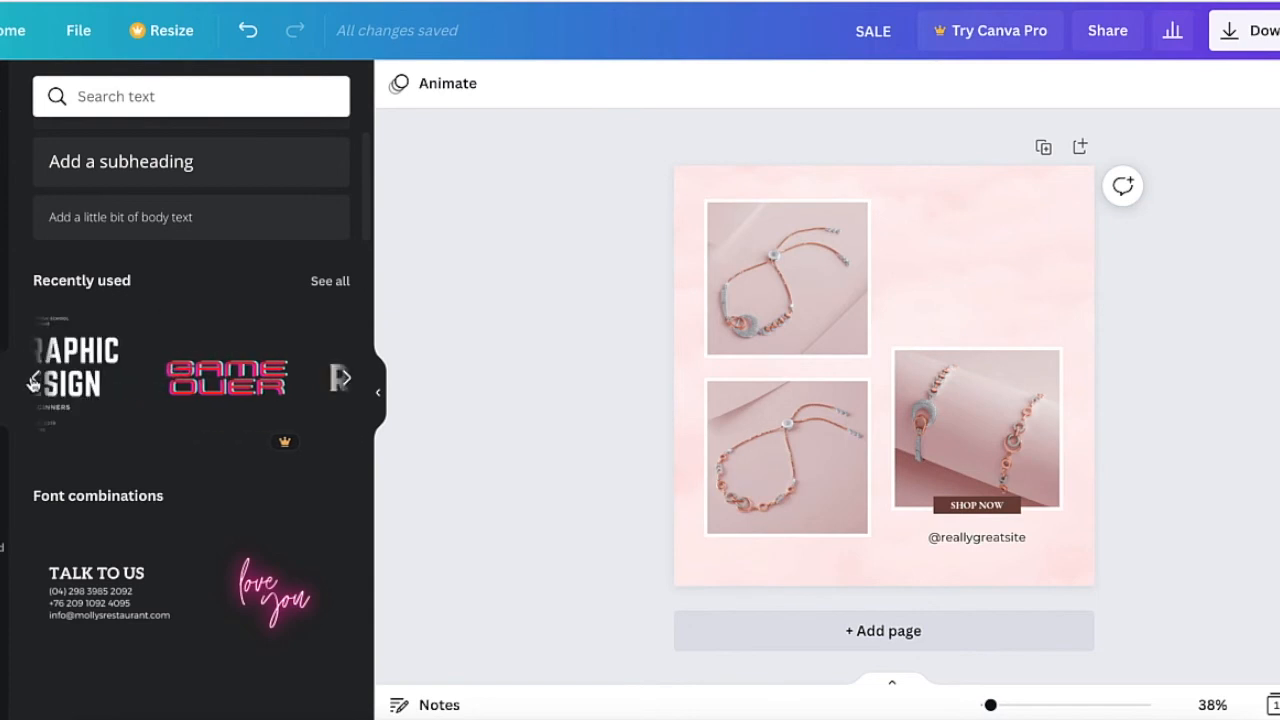
left_click(34, 379)
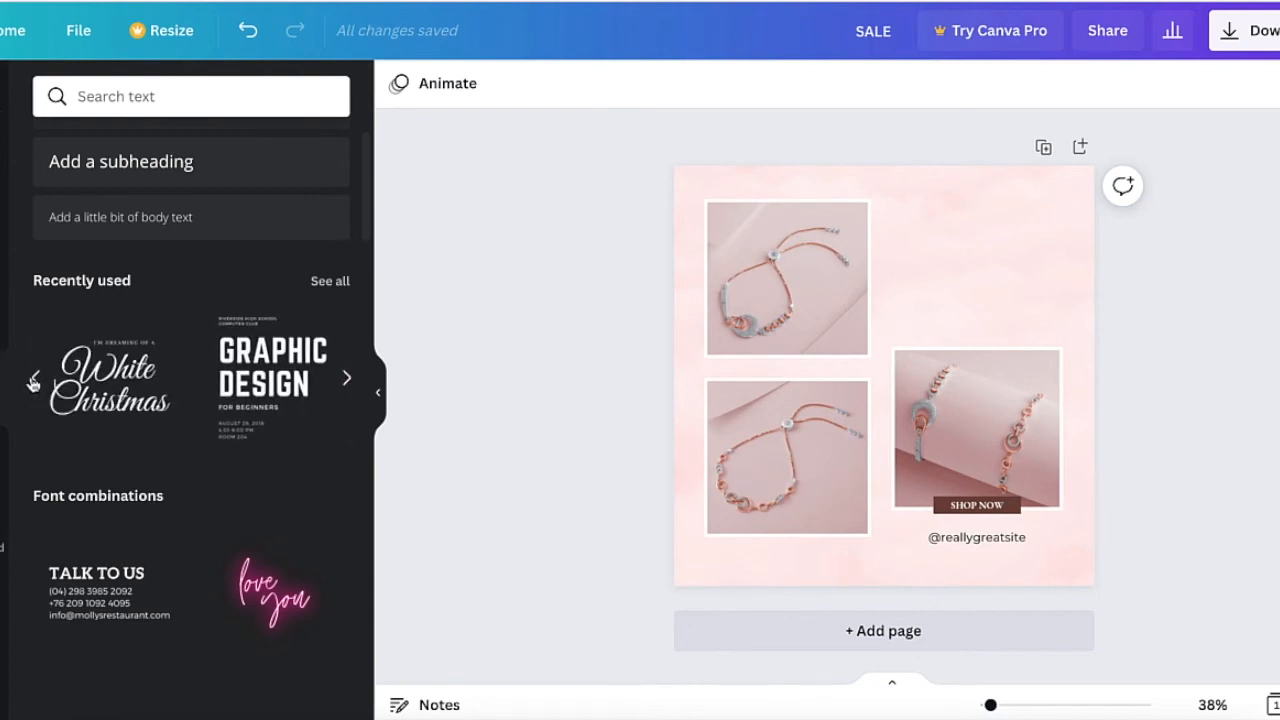
left_click(103, 393)
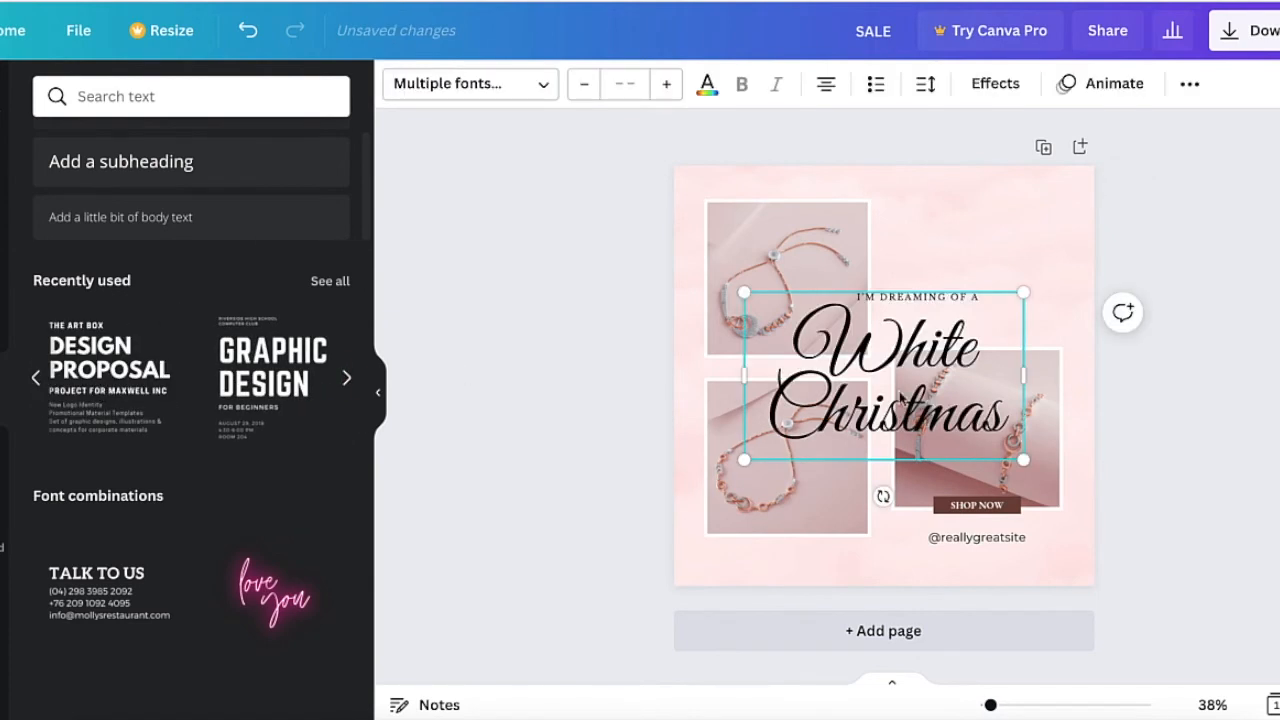
left_click_drag(905, 396, 976, 303)
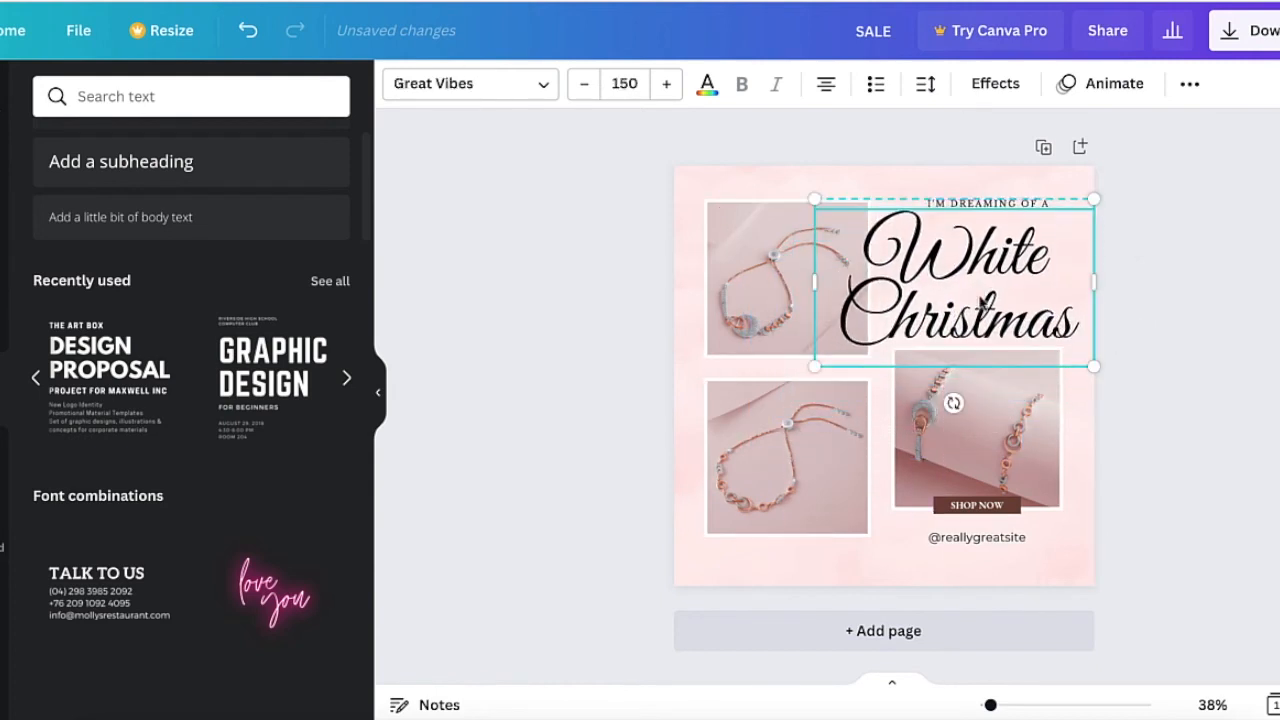
Step: Replace the small "I'M DREAMING OF A" line with "SALE NOW THROUGH SATURDAY"
double_click(928, 205)
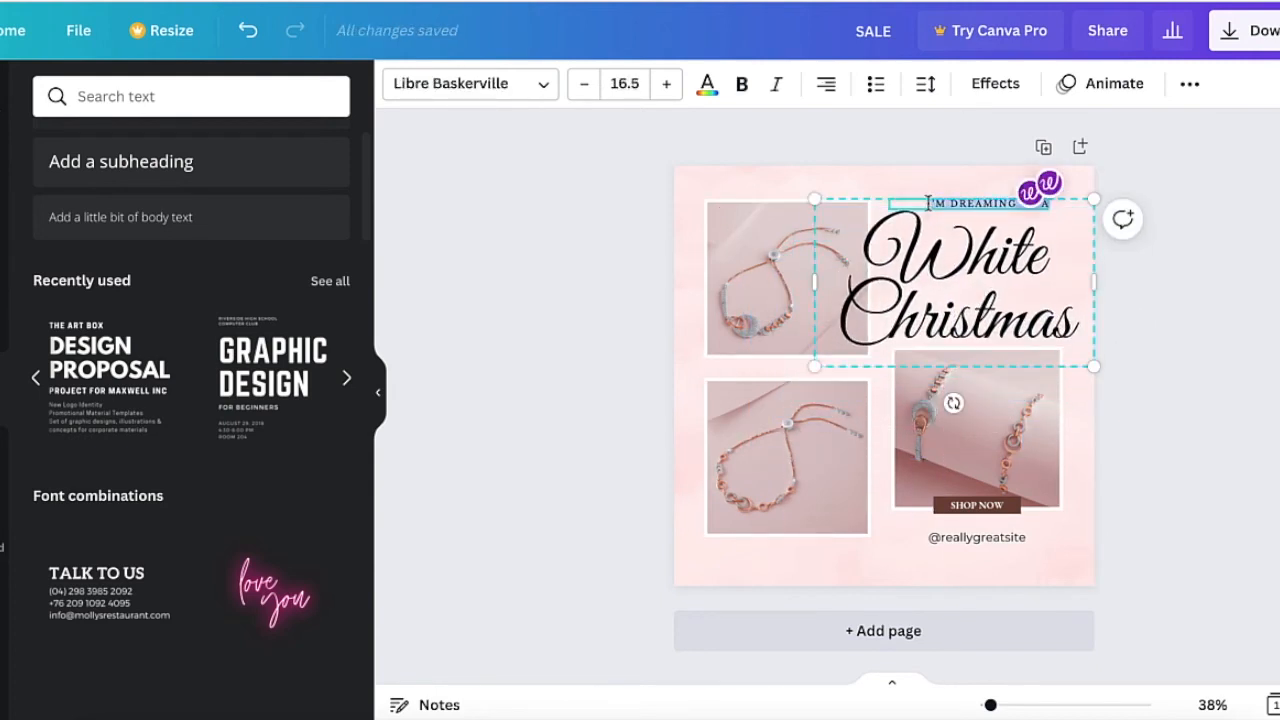
type("SALE")
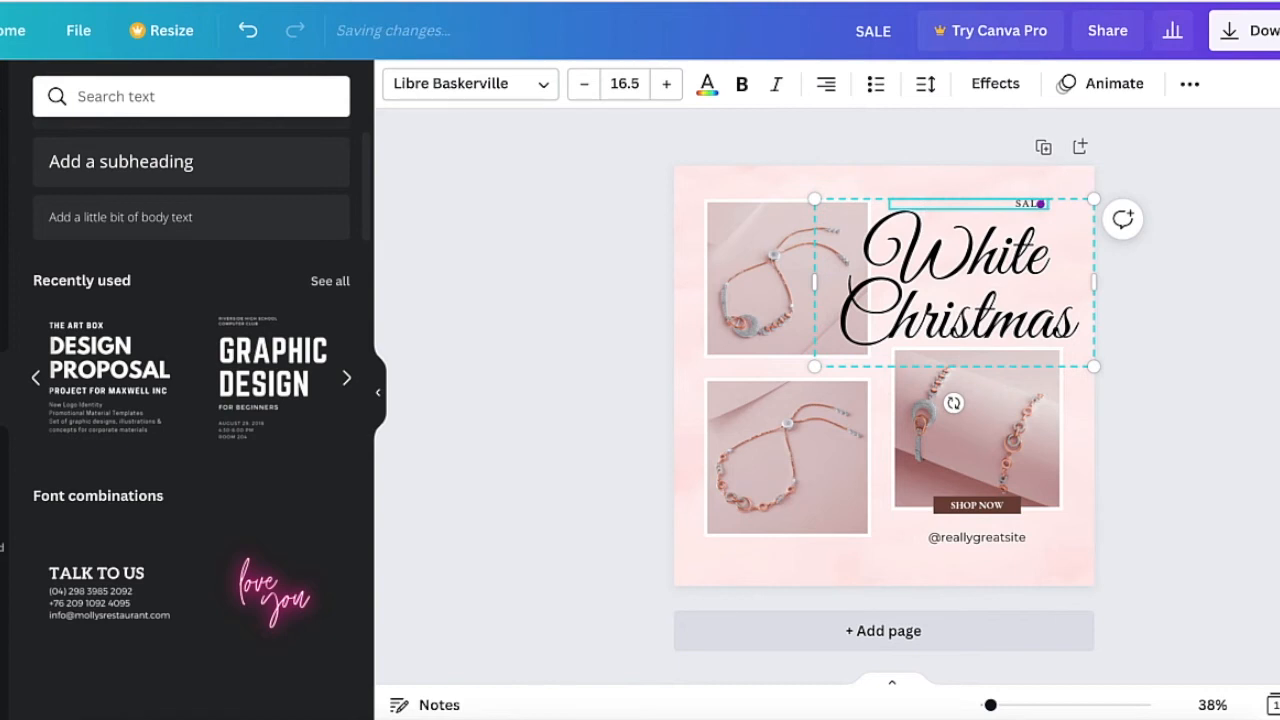
type(" NOW THROUGH SATURD")
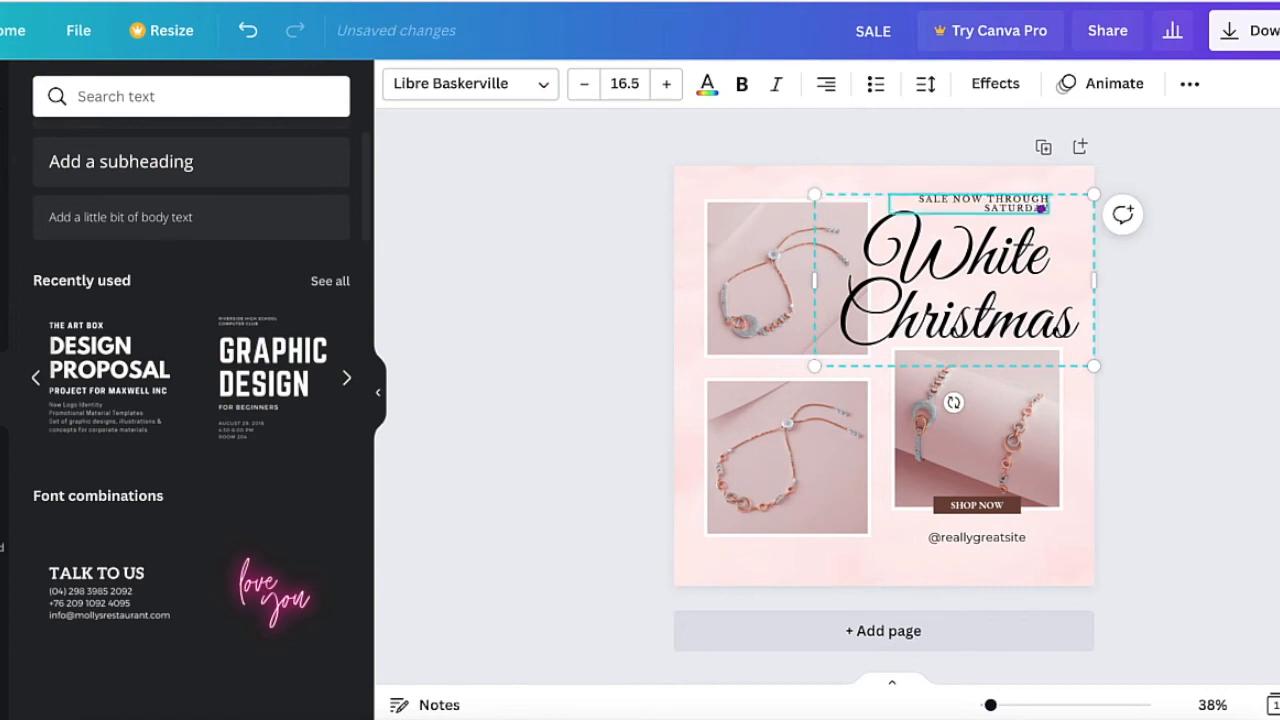
type("AY")
left_click(1247, 337)
Step: Change the large "White Christmas" script text to "Entire Jewelry" and move it slightly down, clear of the small line above
double_click(892, 253)
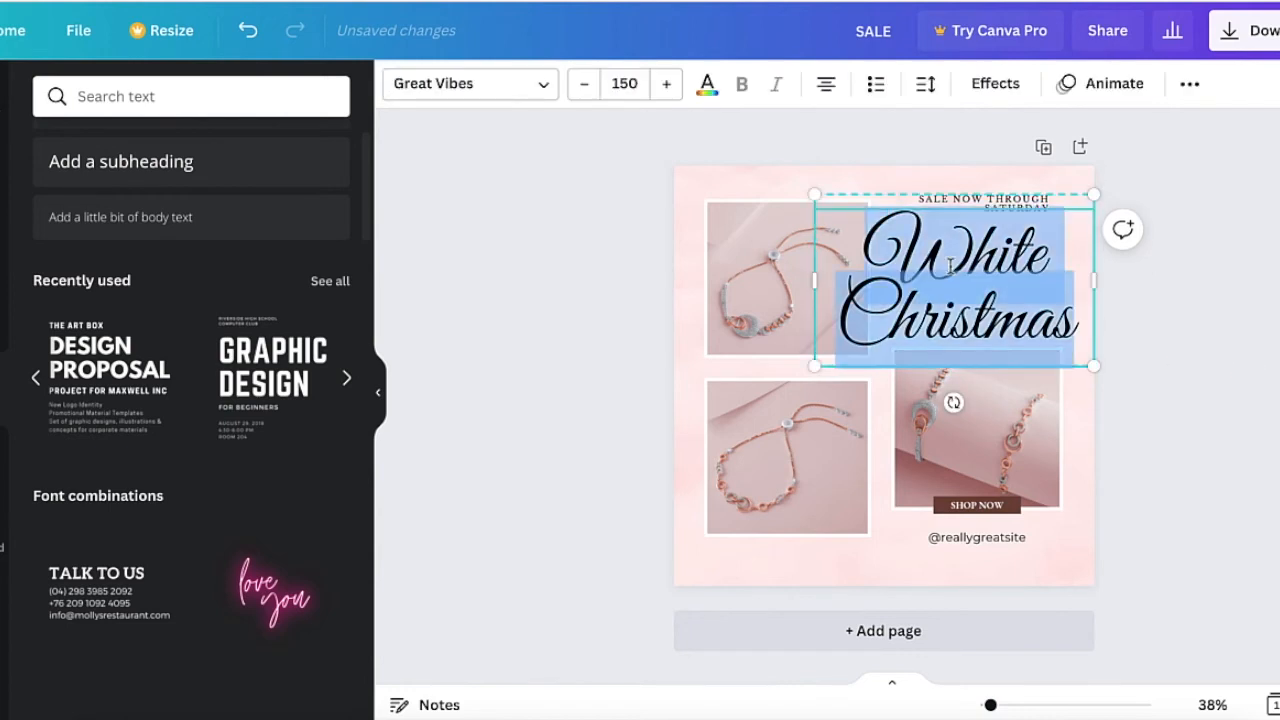
type("E")
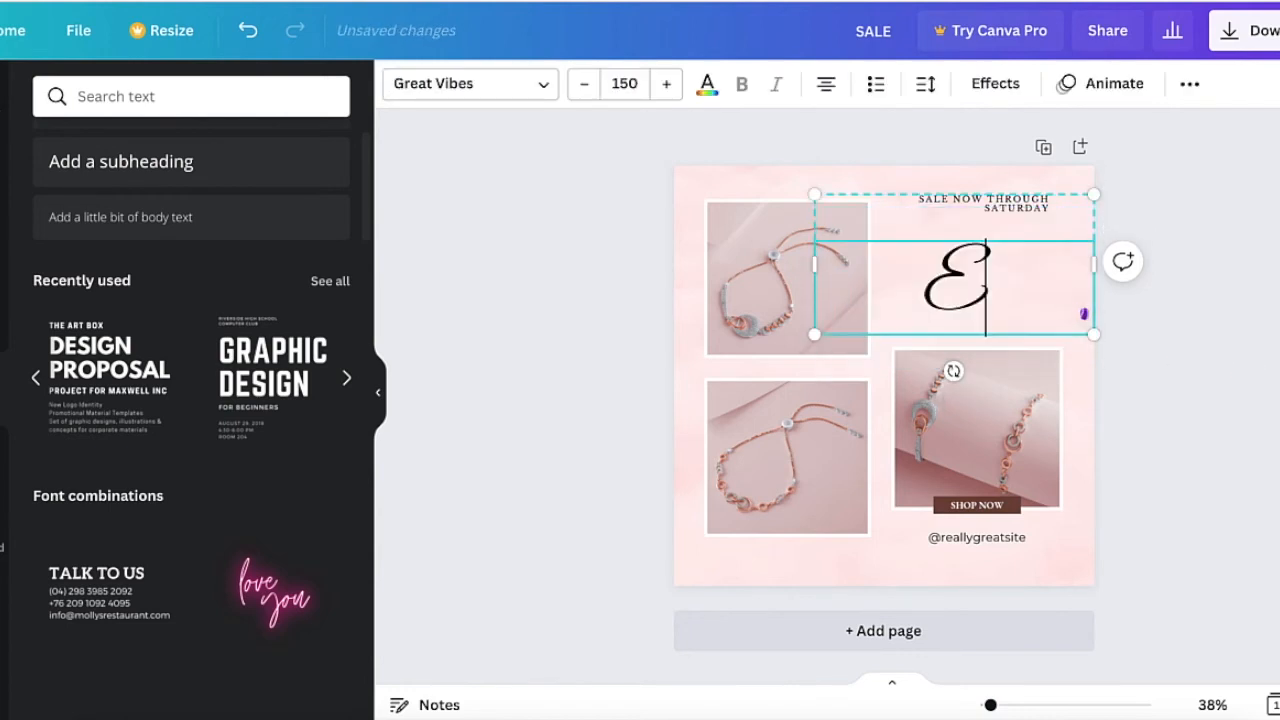
type("ntire Jewelry")
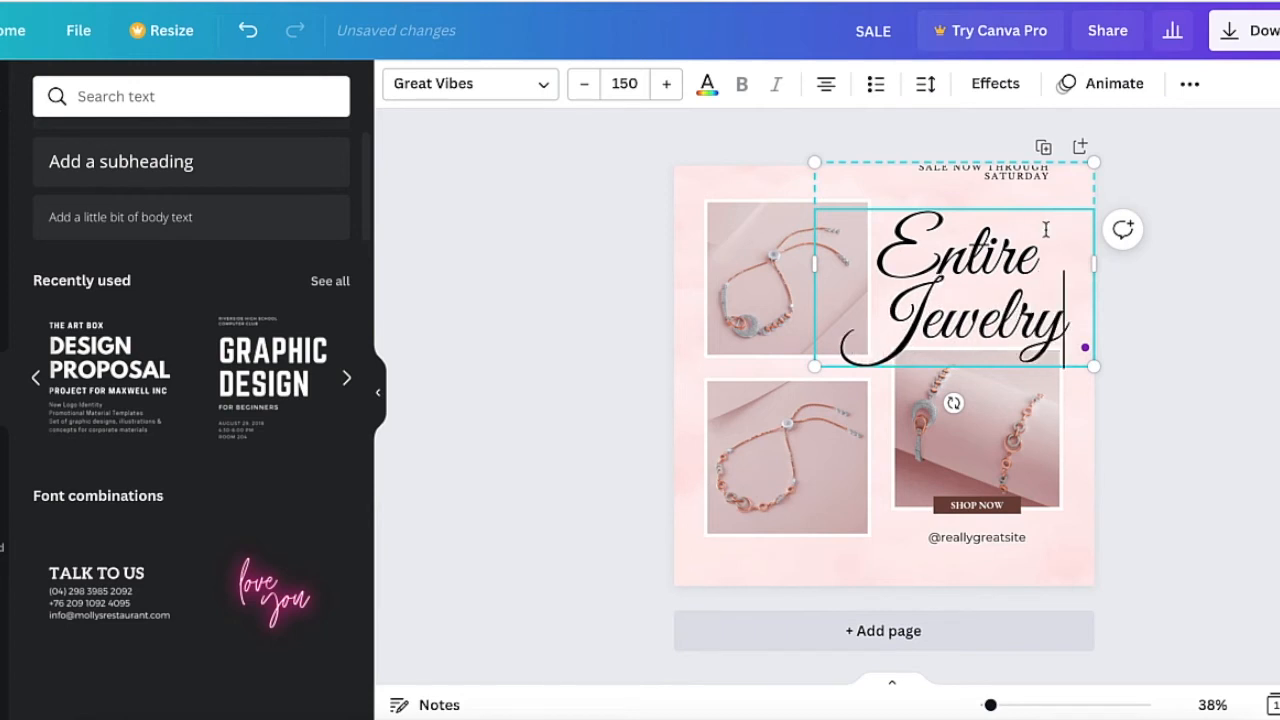
left_click(1194, 320)
left_click(980, 286)
mouse_move(980, 286)
left_mouse_down()
mouse_move(989, 306)
mouse_move(976, 310)
left_mouse_up()
left_click(1194, 326)
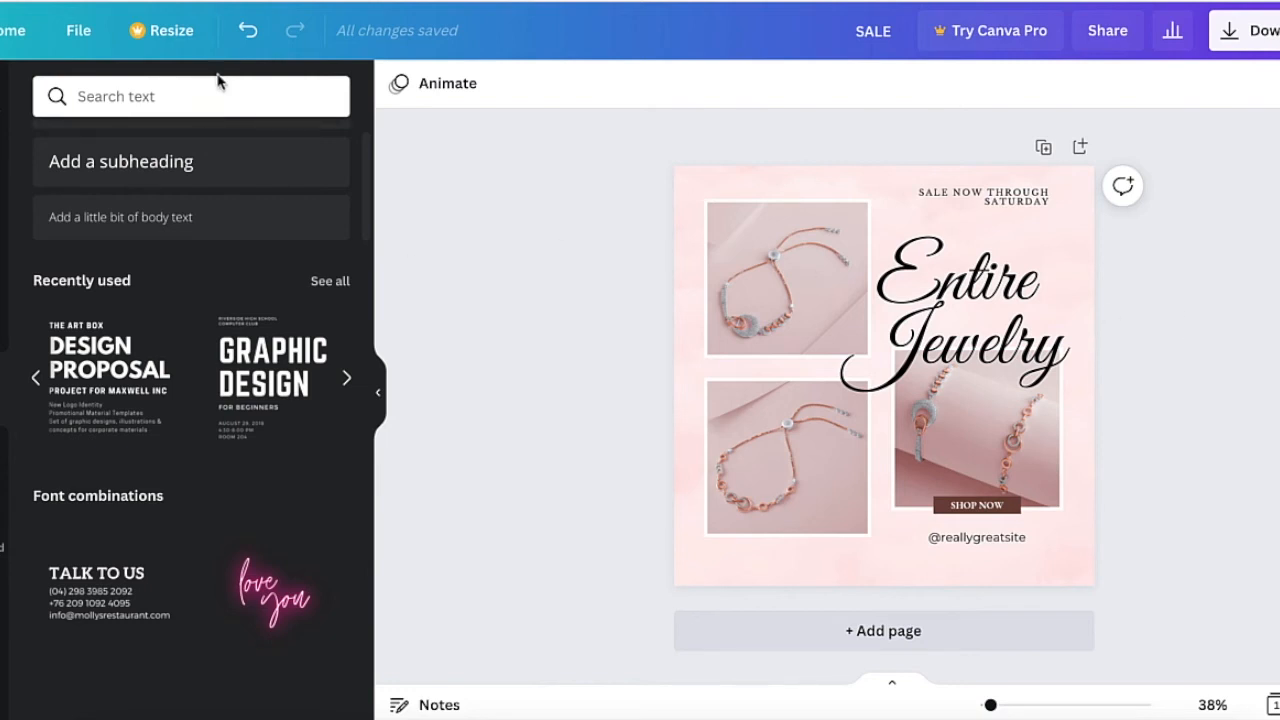
Step: Undo the text edits and repositioning of the "White Christmas" font combination
left_click(249, 40)
left_click(249, 40)
left_click(249, 40)
left_click(249, 40)
left_click(249, 40)
left_click(249, 40)
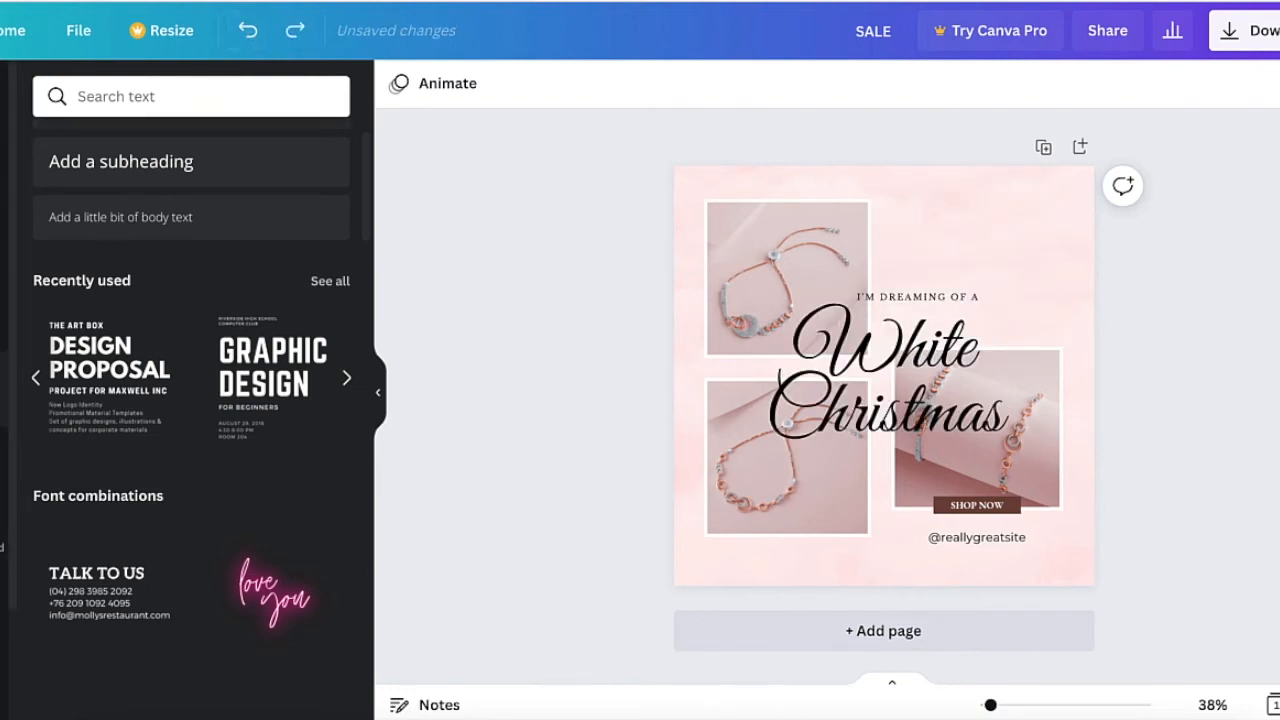
Step: Open the styles and apply the trending Arsenal and Radley font and colour style to the page
scroll(128, 470, "down", 3)
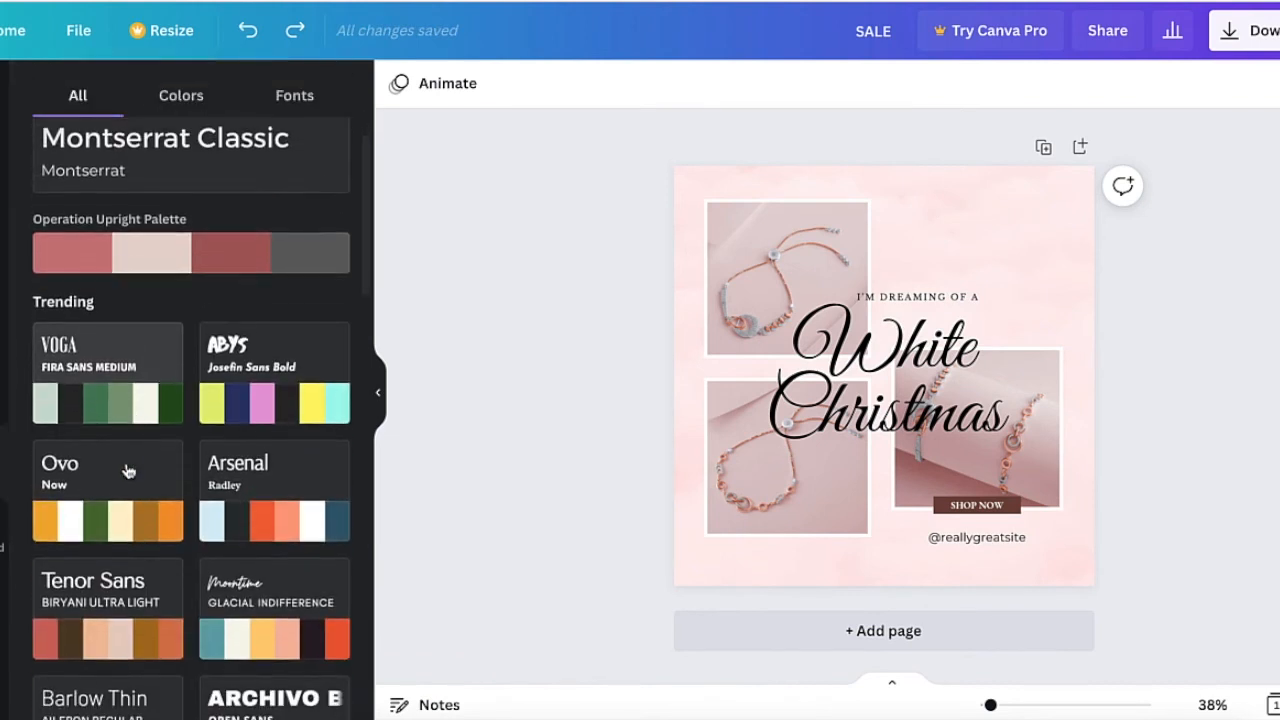
scroll(128, 470, "down", 1)
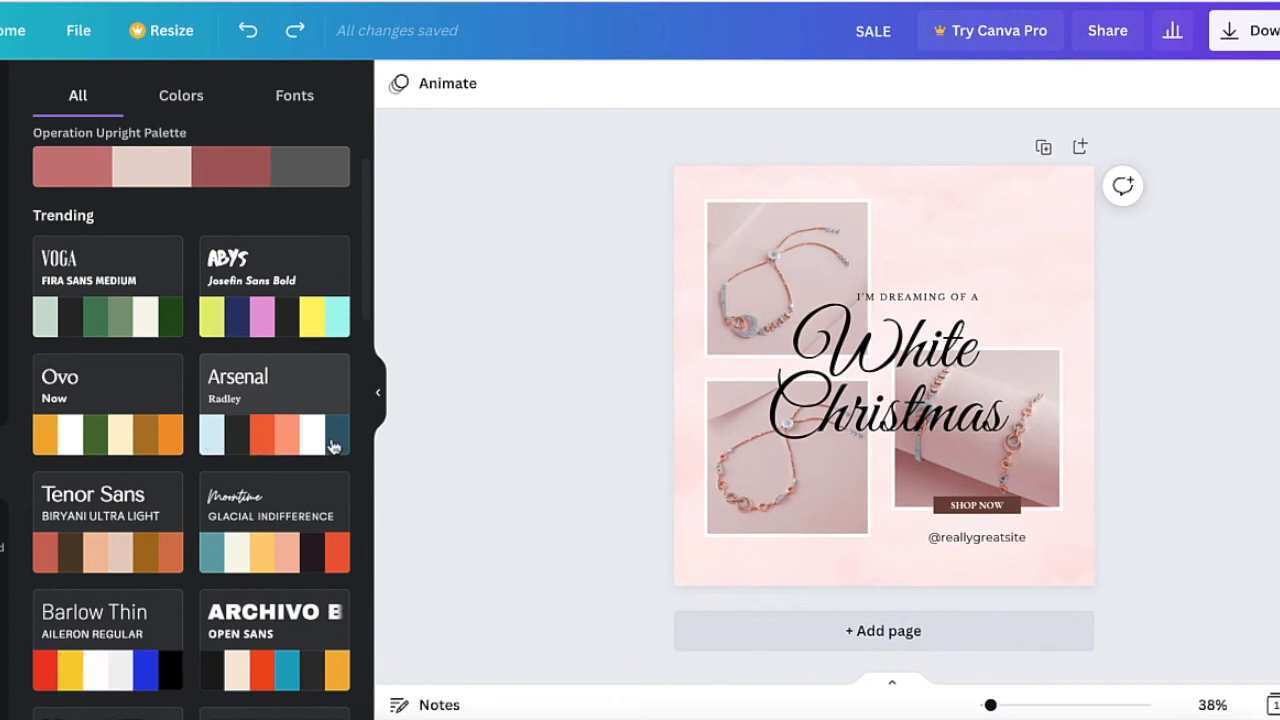
scroll(334, 446, "down", 1)
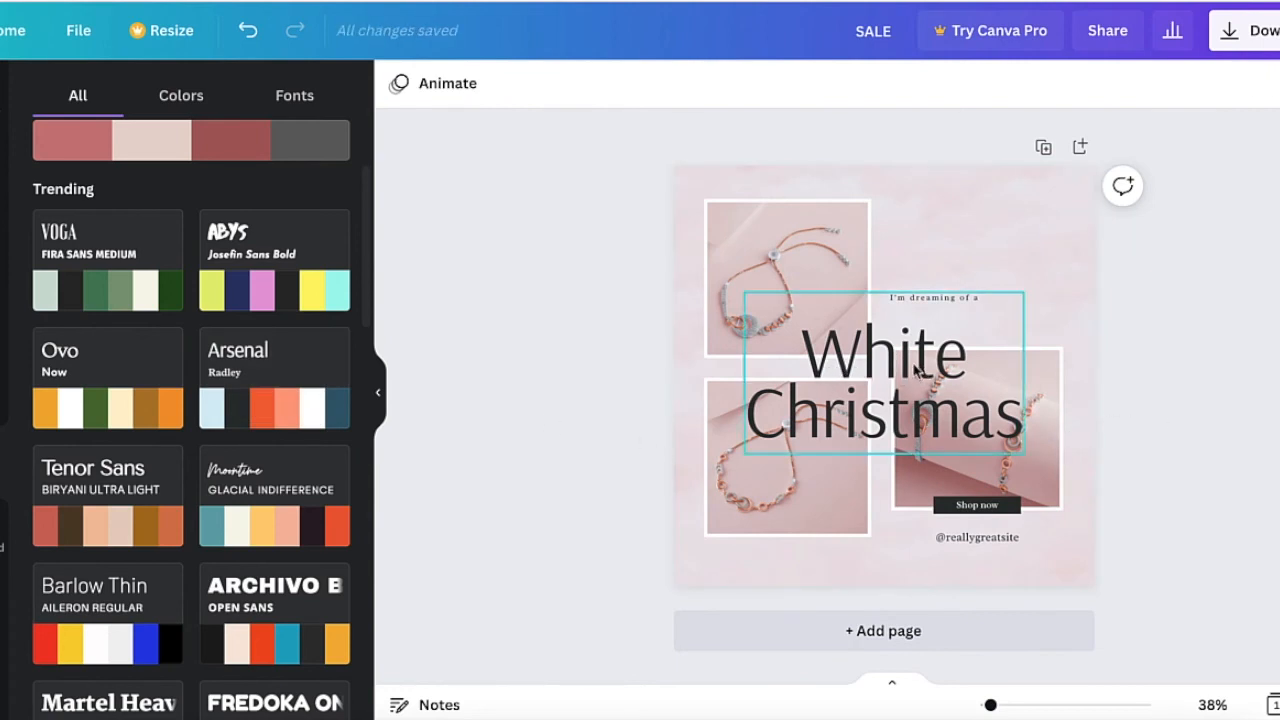
Step: Shuffle the Arsenal style's colours until the page has a pale pink background with orange heading text and an orange "Shop now" label
mouse_move(229, 360)
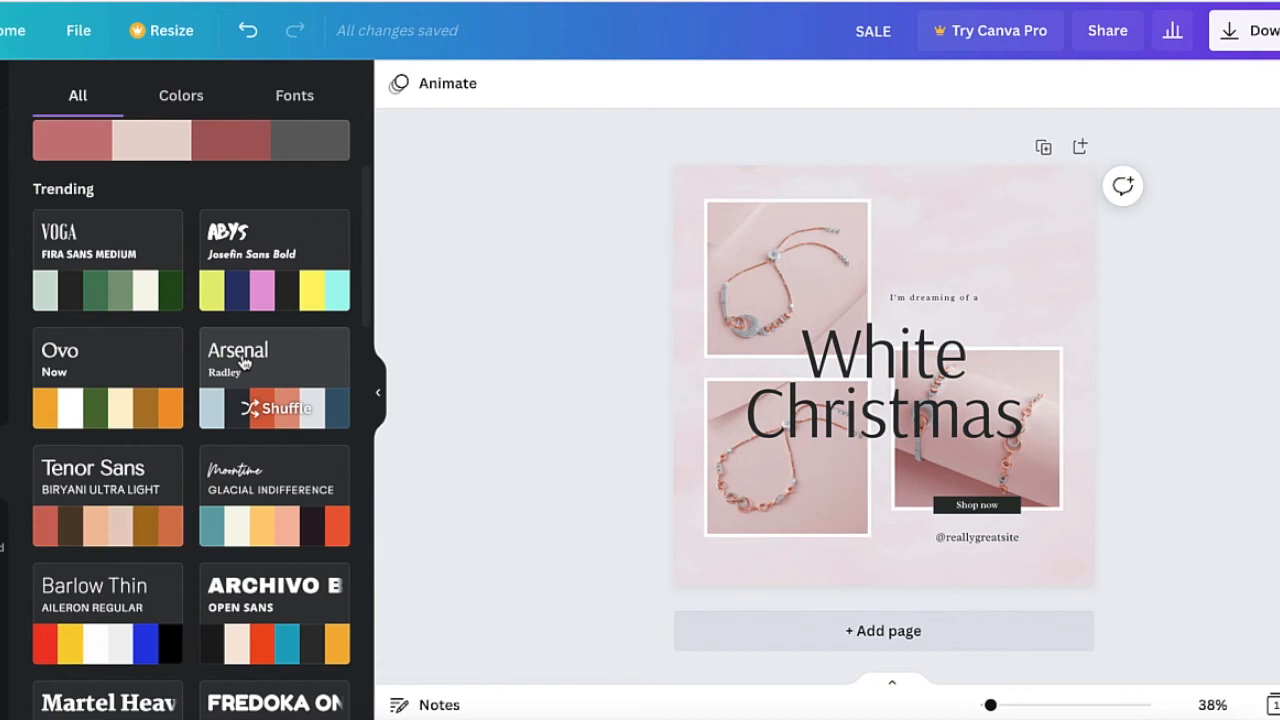
left_click(250, 410)
left_click(250, 410)
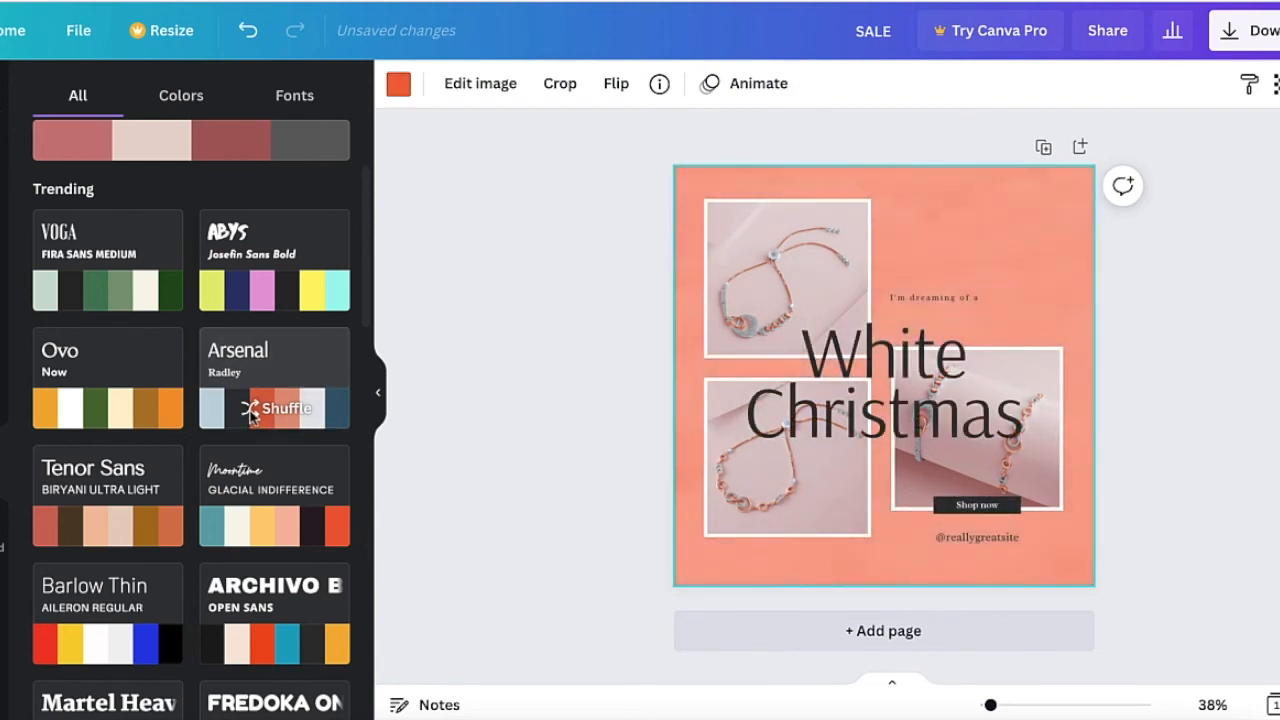
left_click(248, 410)
left_click(248, 412)
left_click(248, 416)
left_click(248, 416)
left_click(248, 416)
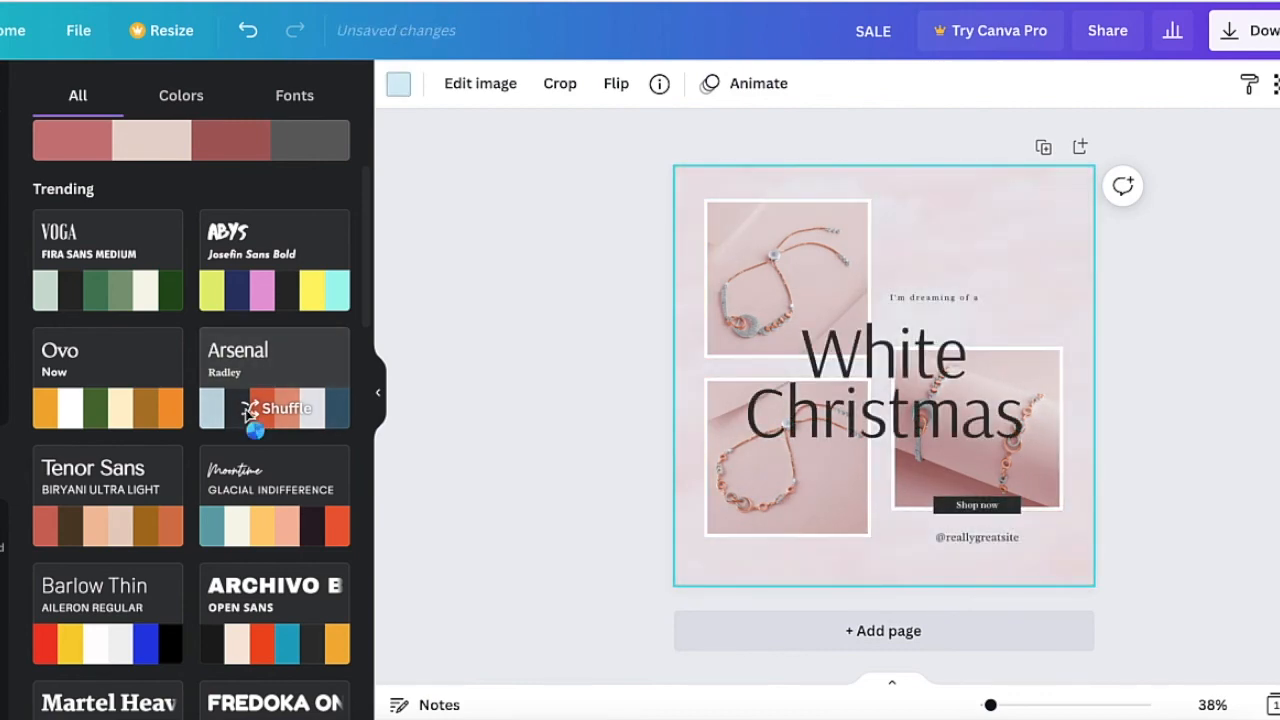
left_click(248, 416)
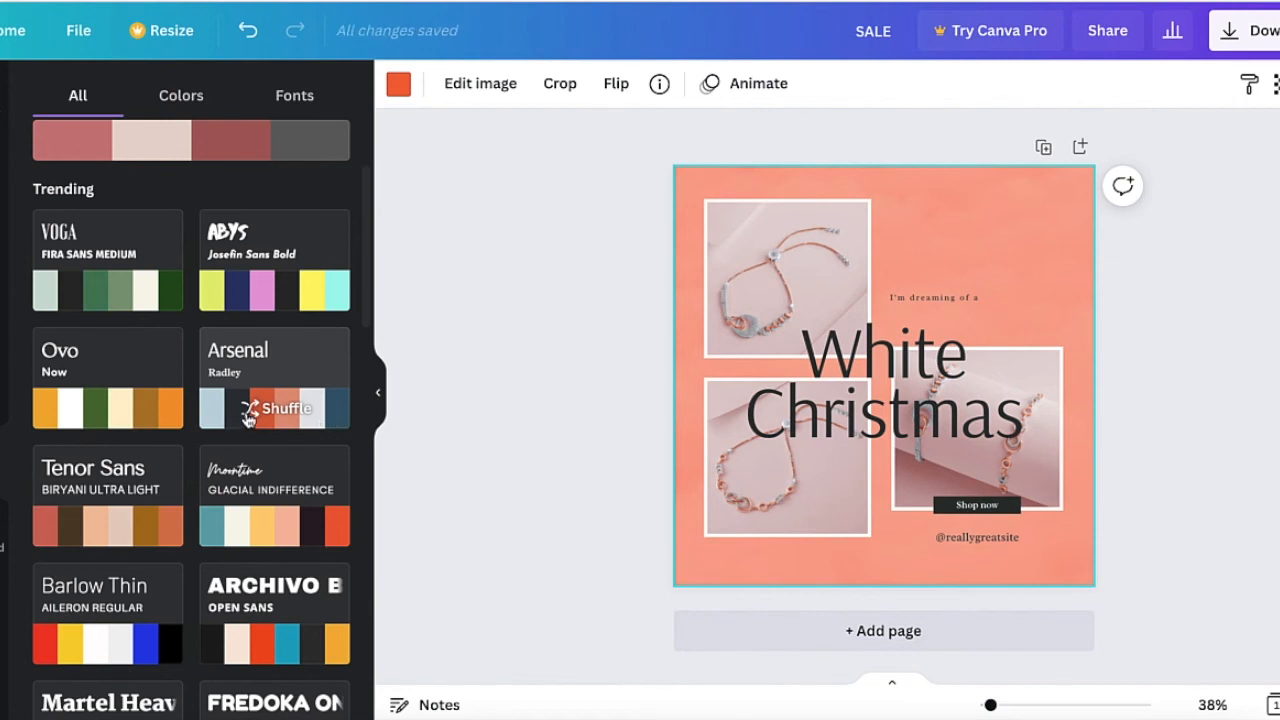
left_click(248, 416)
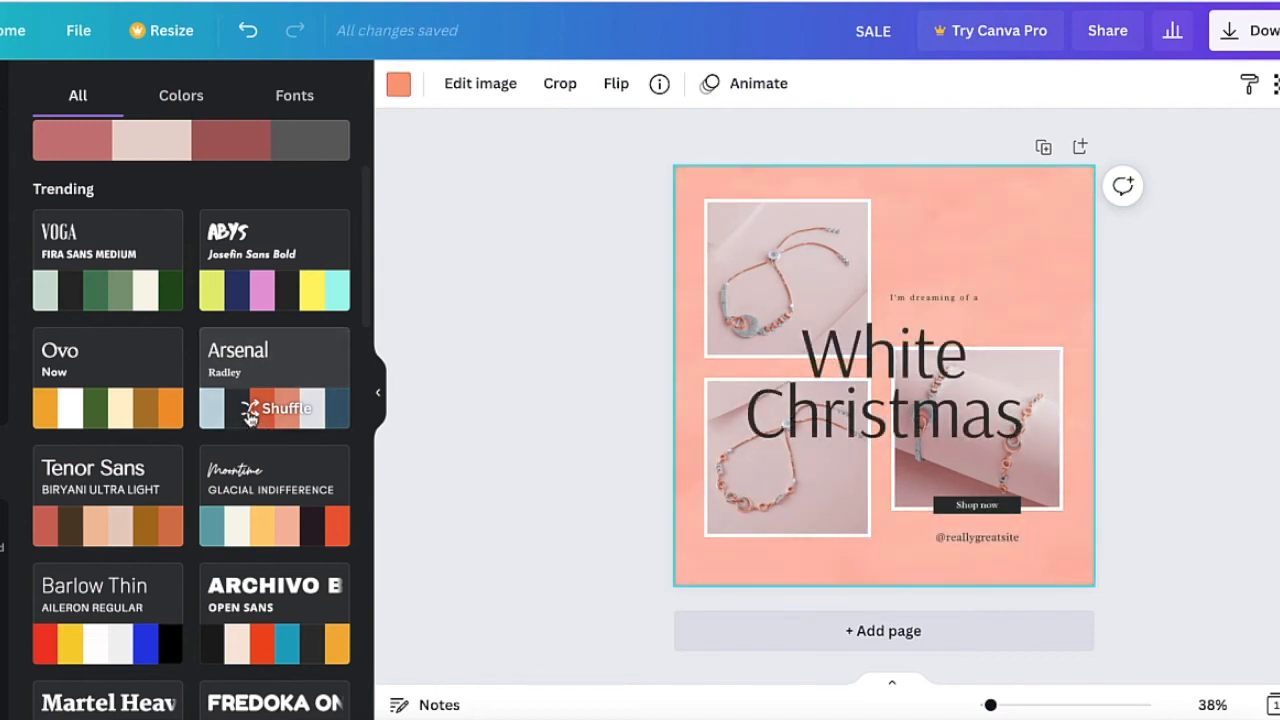
left_click(250, 416)
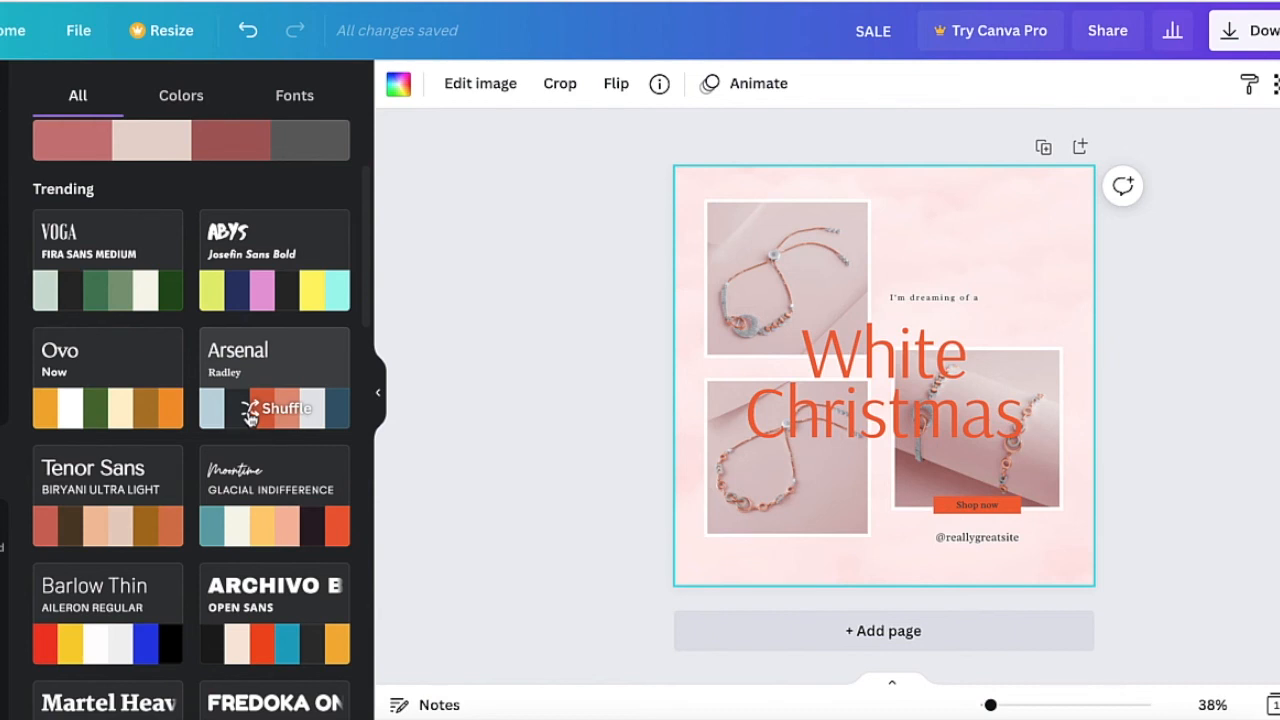
Step: Try the Arsenal colour variation with a grey-blue background and white text, look over the other trending styles, and undo the variation
left_click(268, 362)
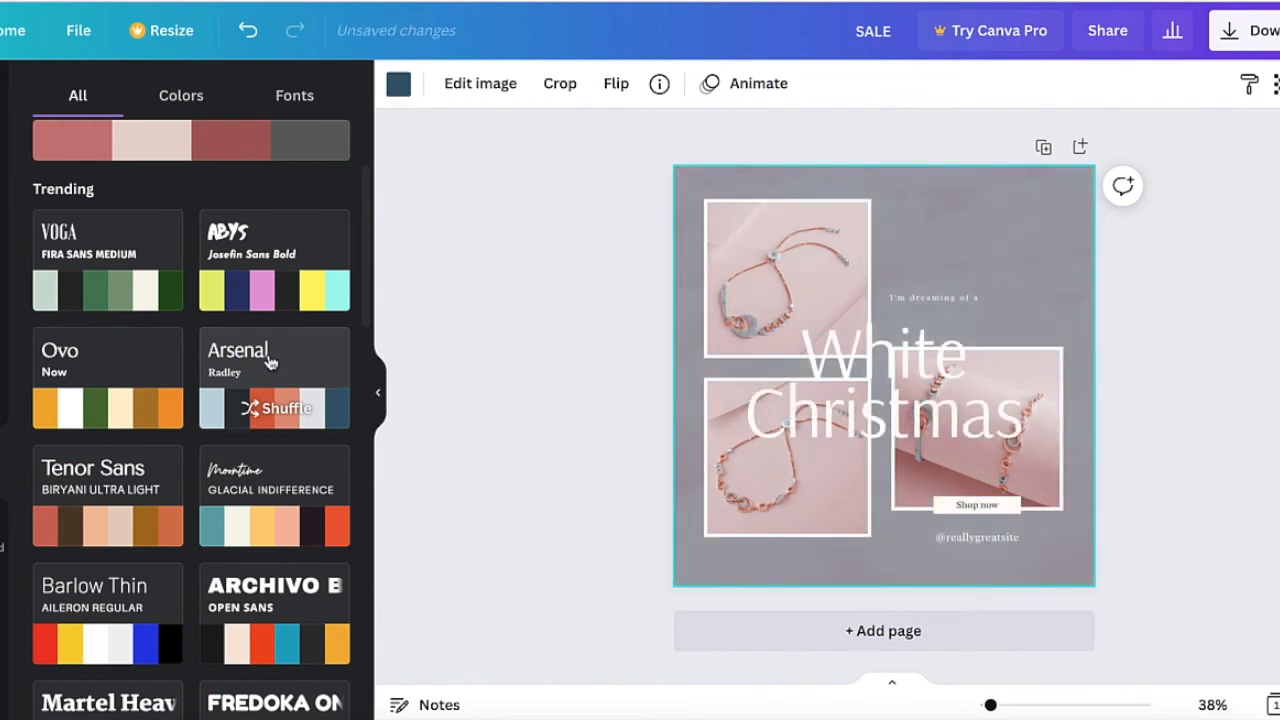
scroll(268, 362, "down", 3)
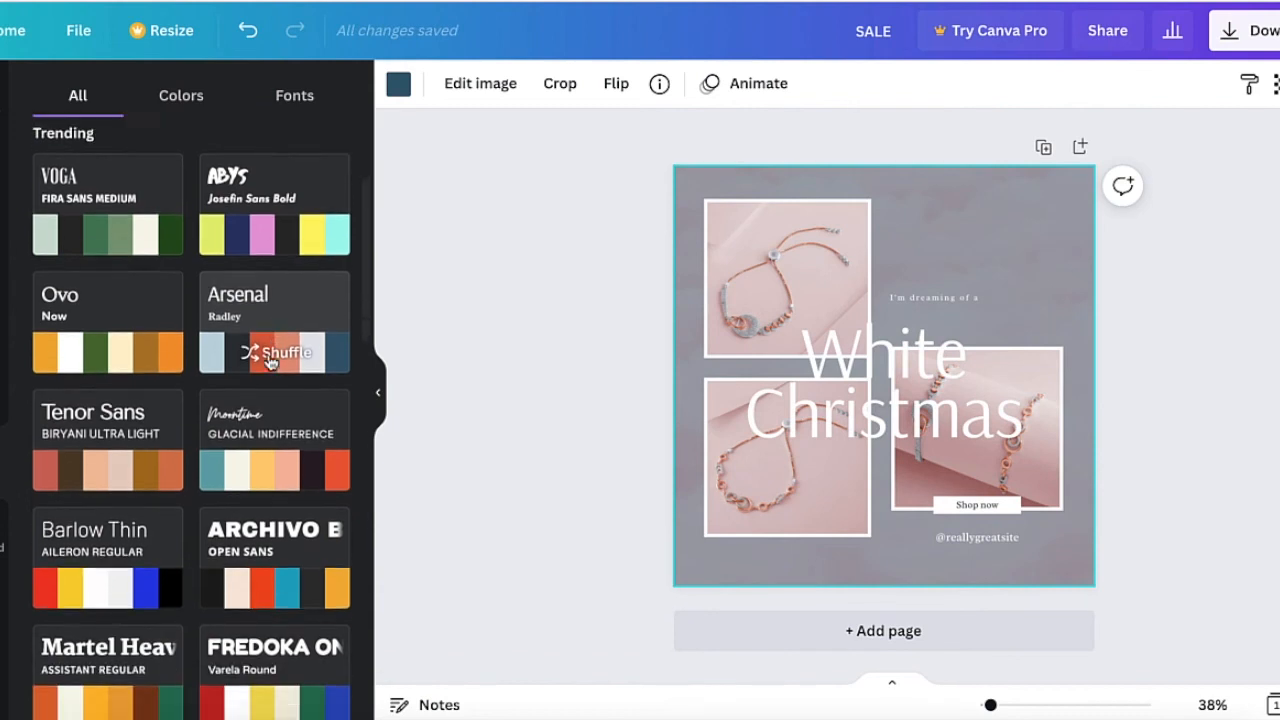
scroll(260, 435, "up", 4)
scroll(260, 435, "down", 2)
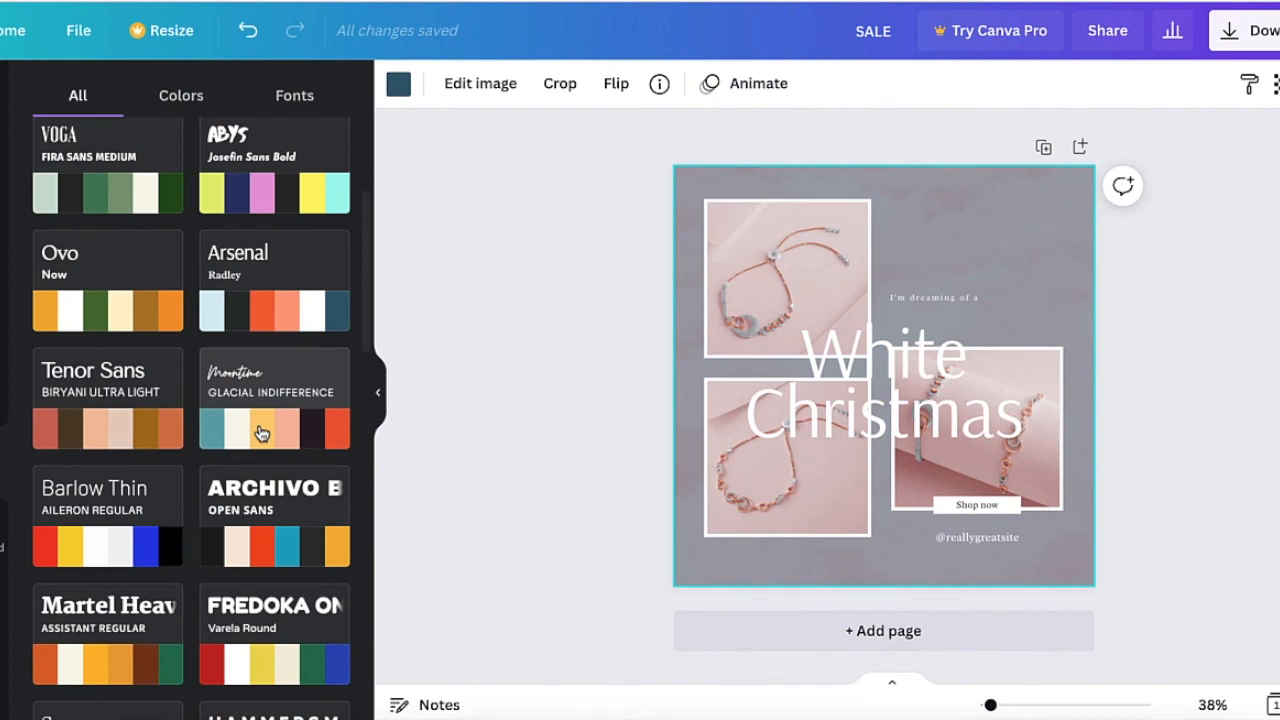
scroll(260, 432, "down", 1)
scroll(260, 432, "up", 2)
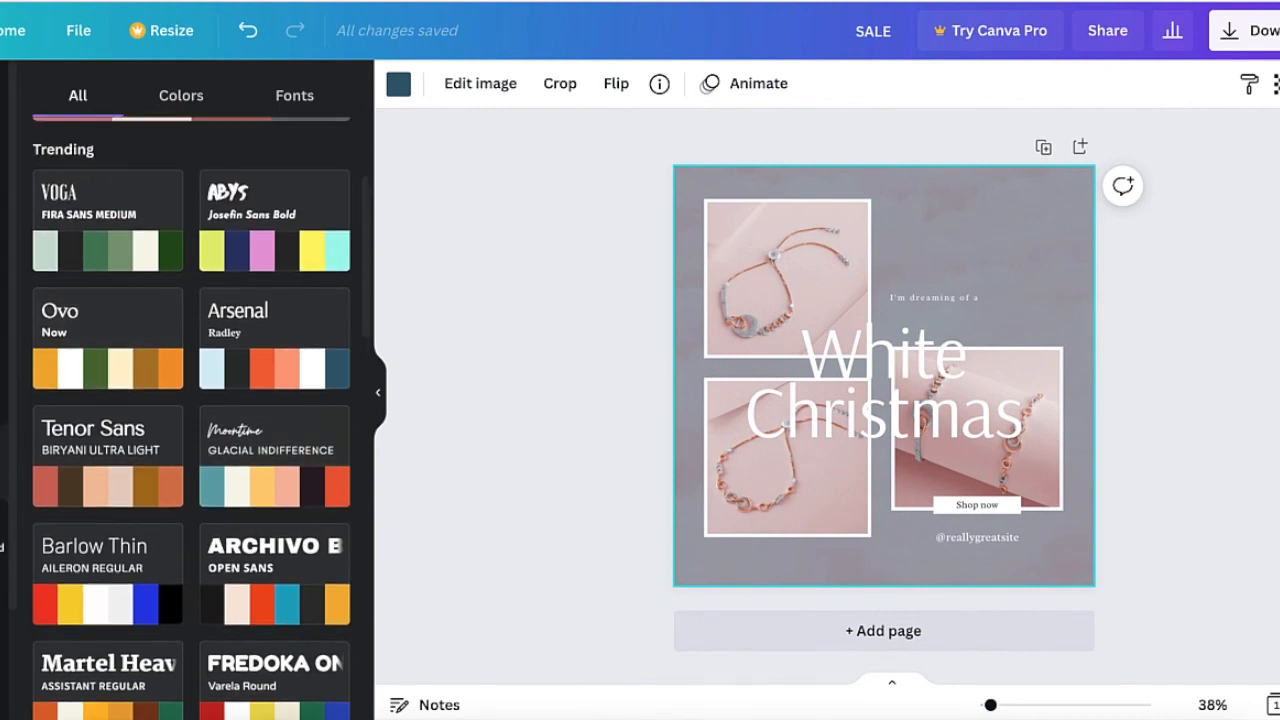
left_click(248, 30)
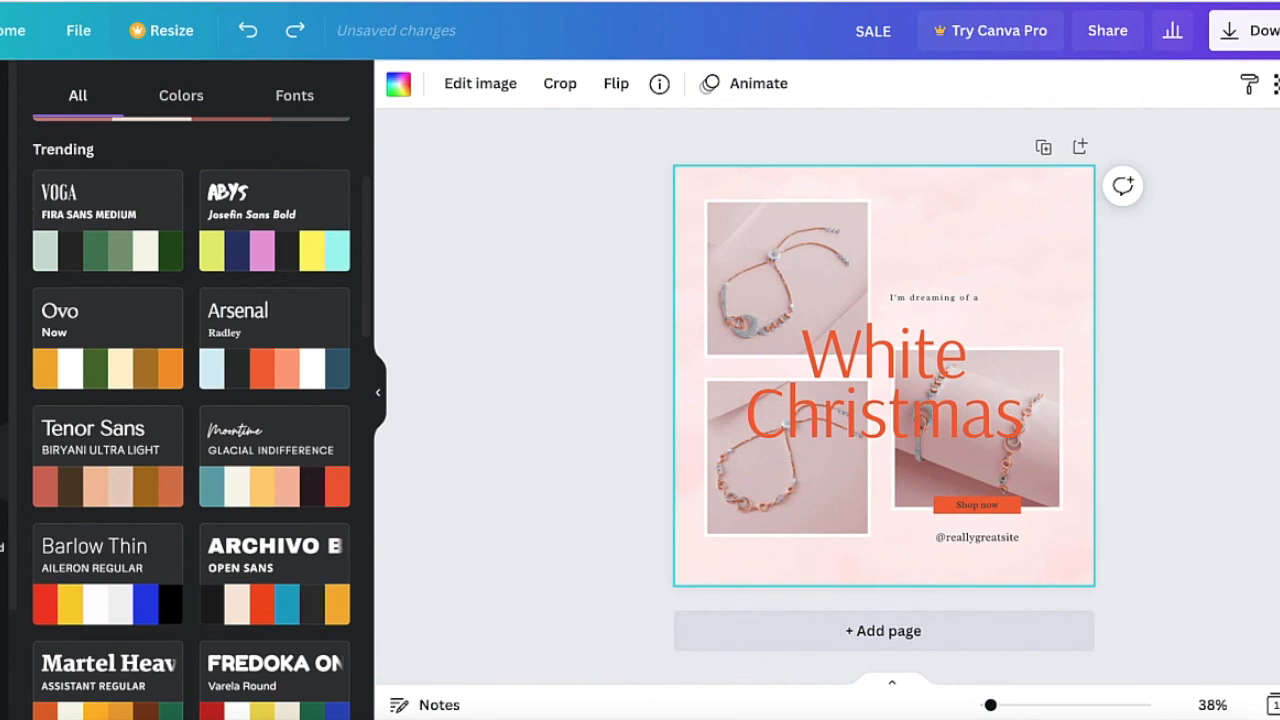
Step: Apply the grey marble background to the page, replace it with the recently used pink watercolour texture, and browse more backgrounds
left_click(3, 535)
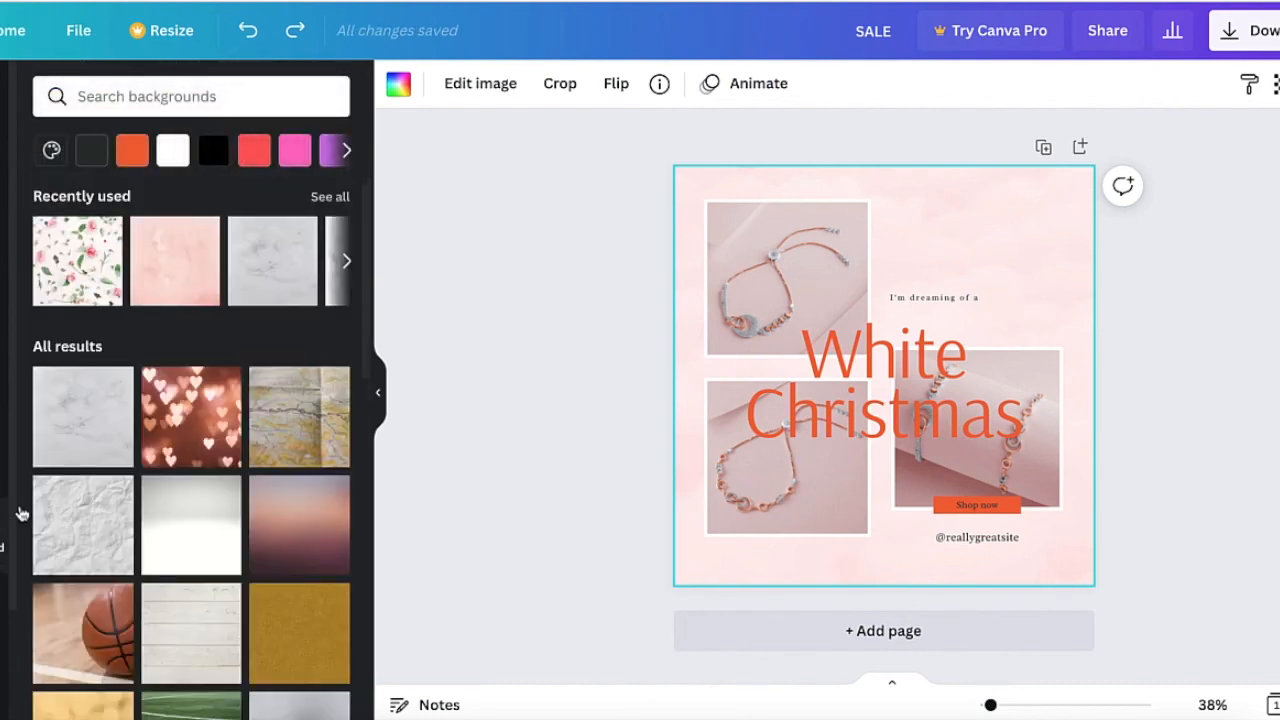
scroll(200, 540, "down", 1)
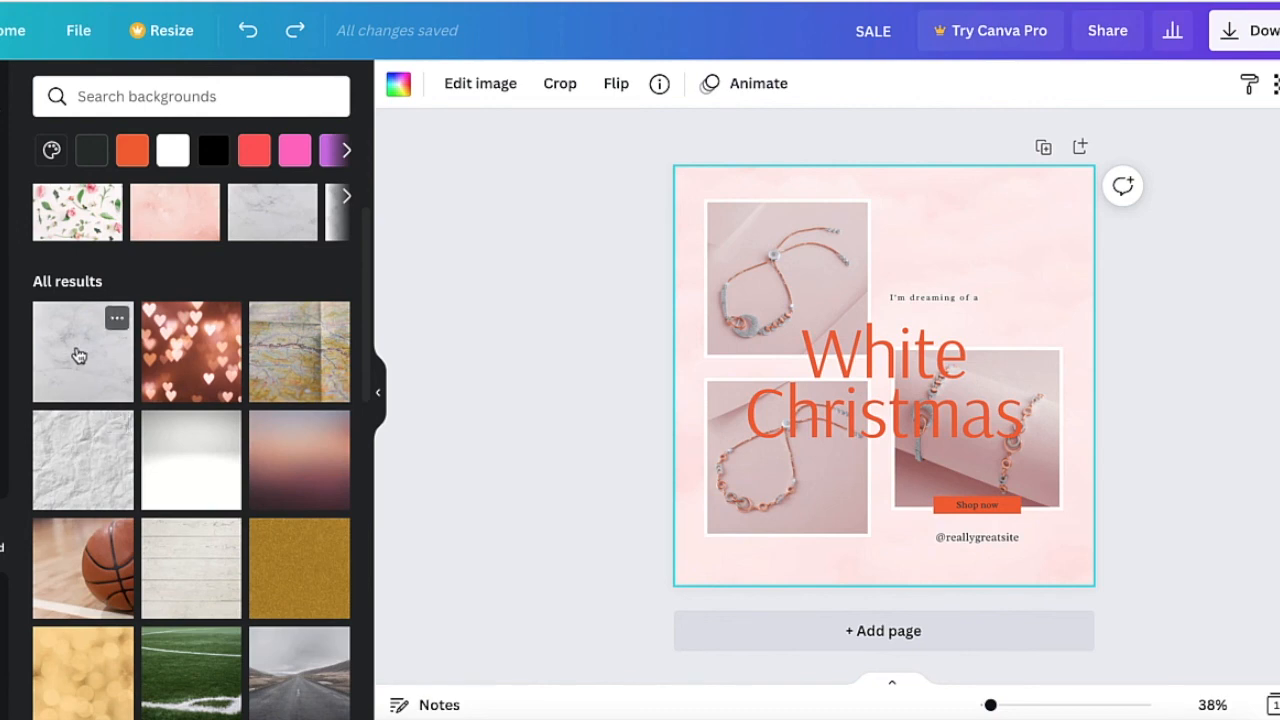
left_click(73, 358)
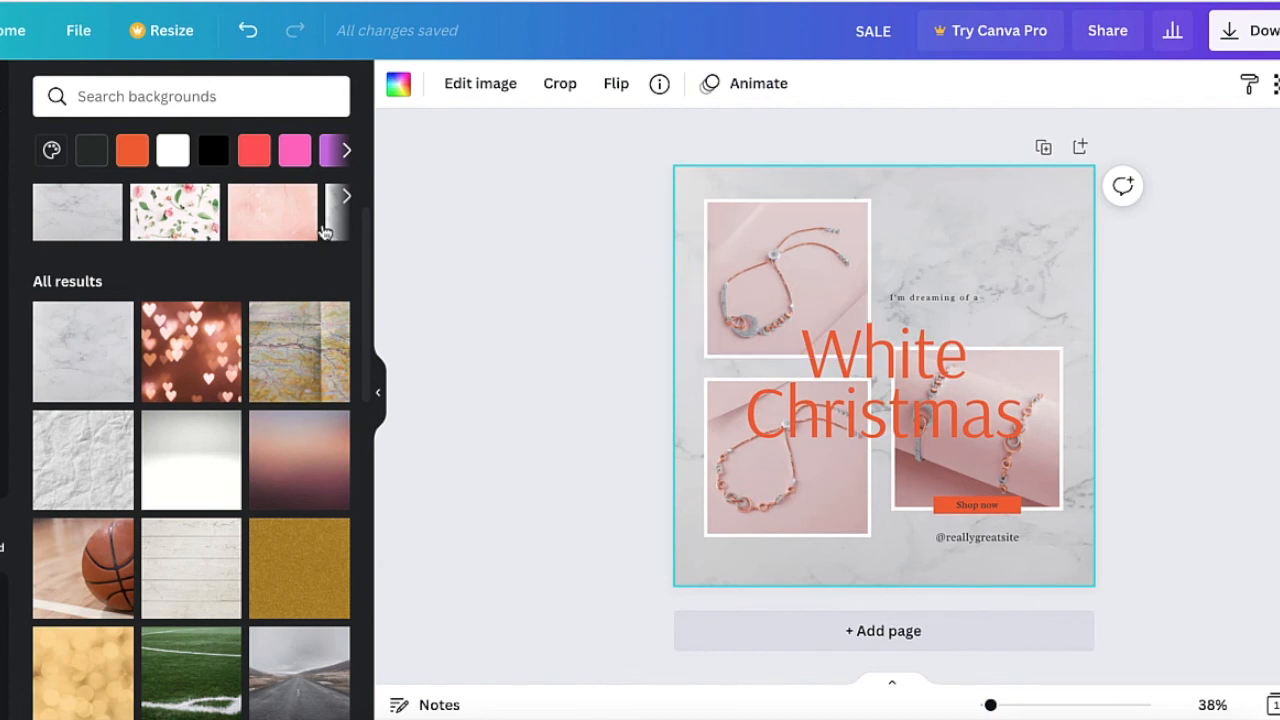
left_click(280, 221)
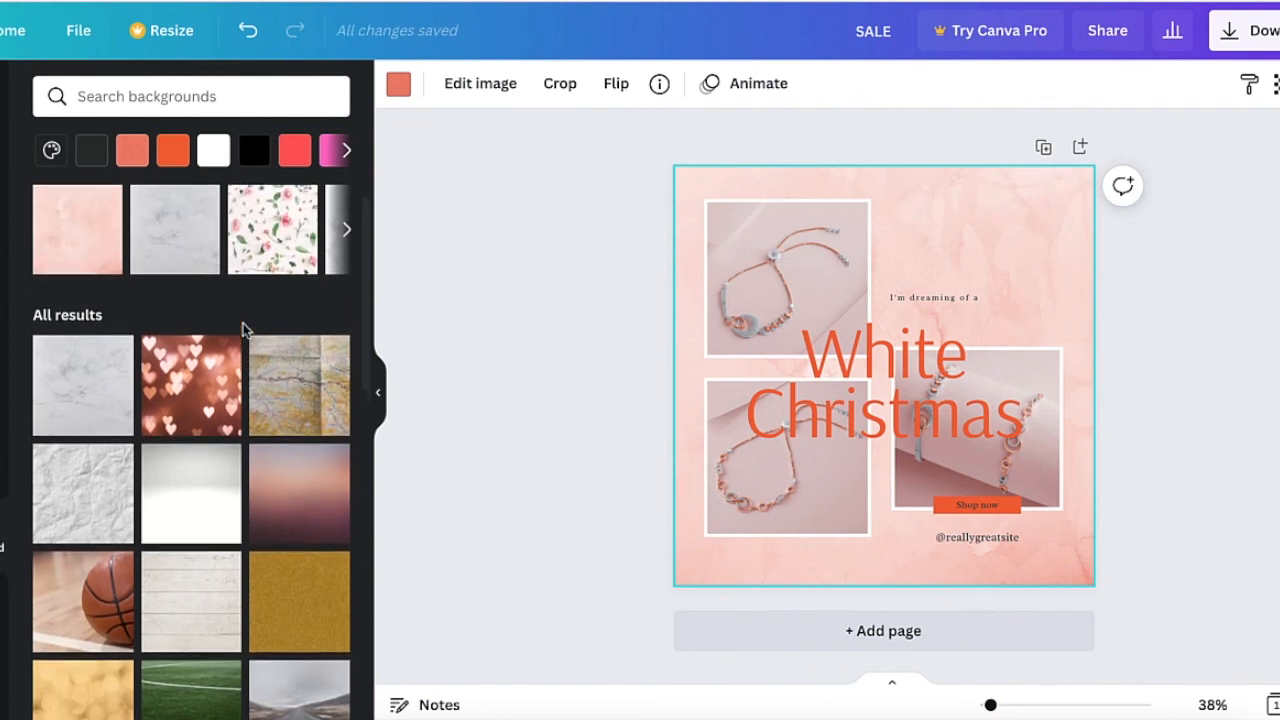
scroll(243, 330, "down", 2)
scroll(243, 330, "down", 3)
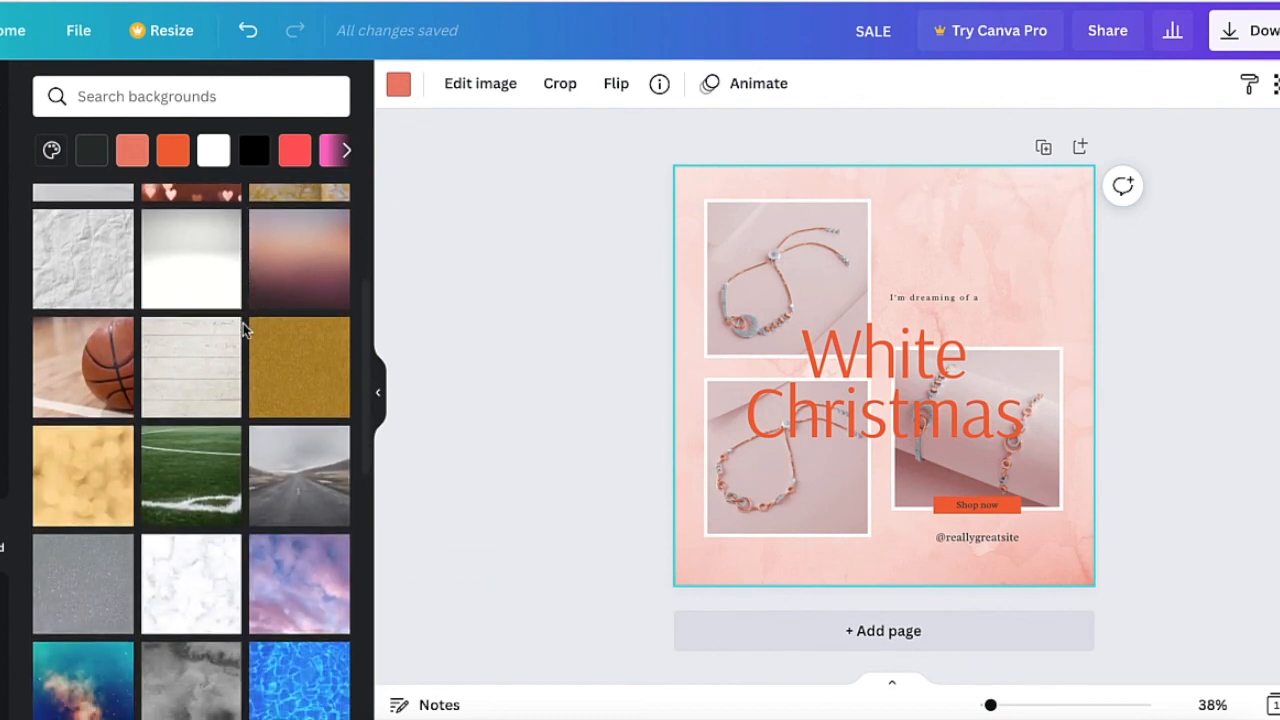
left_click(308, 622)
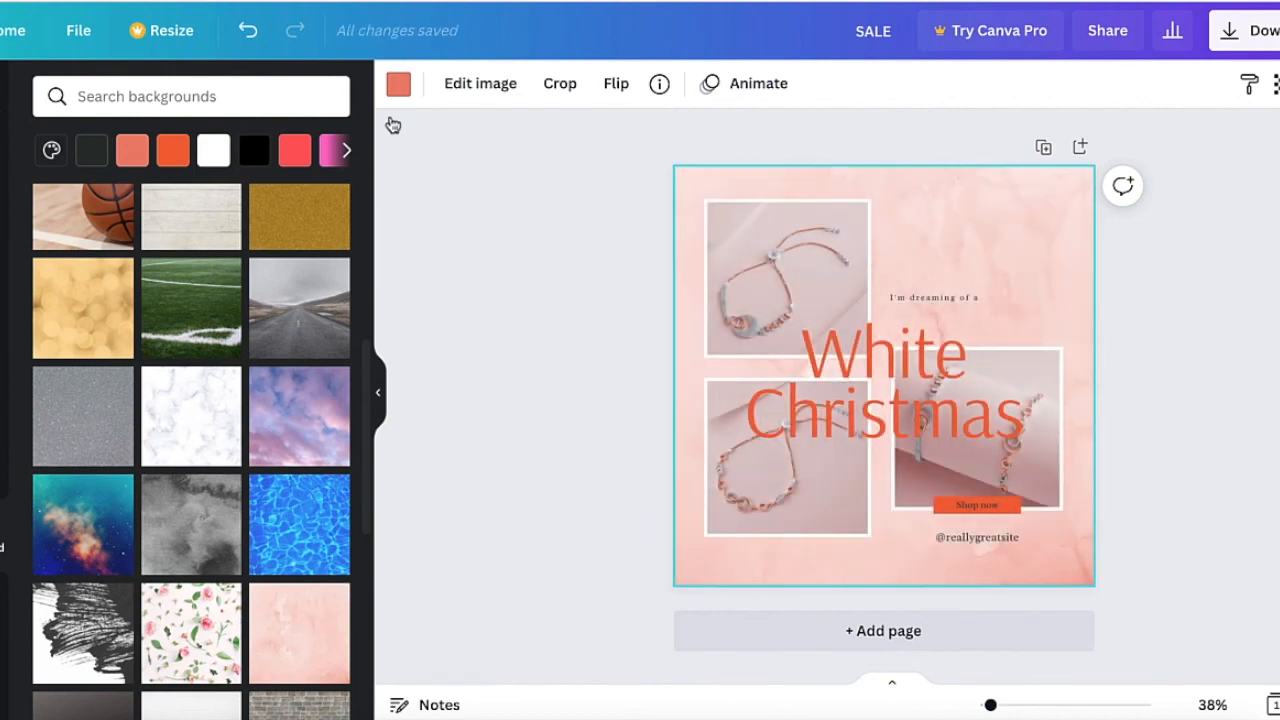
Step: Recolour the background texture with the dusty pink of the Operation Upright Palette, and change it to the default dark teal
left_click(394, 88)
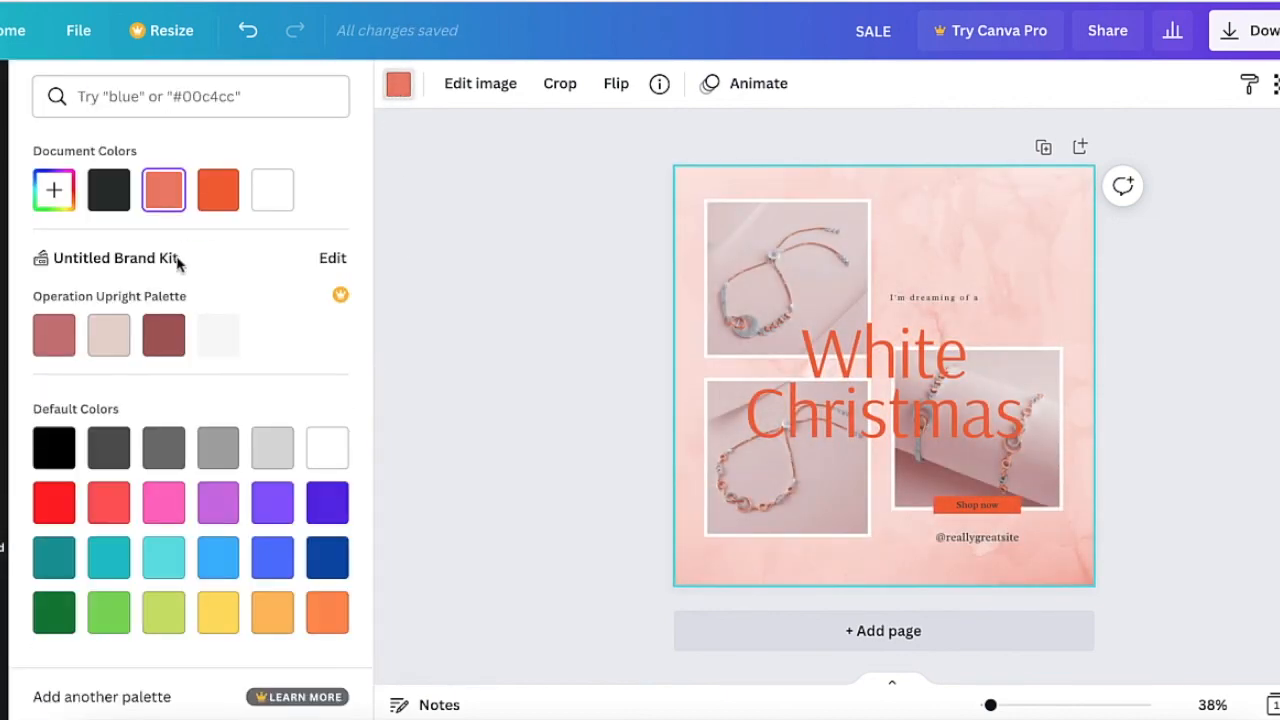
left_click(55, 338)
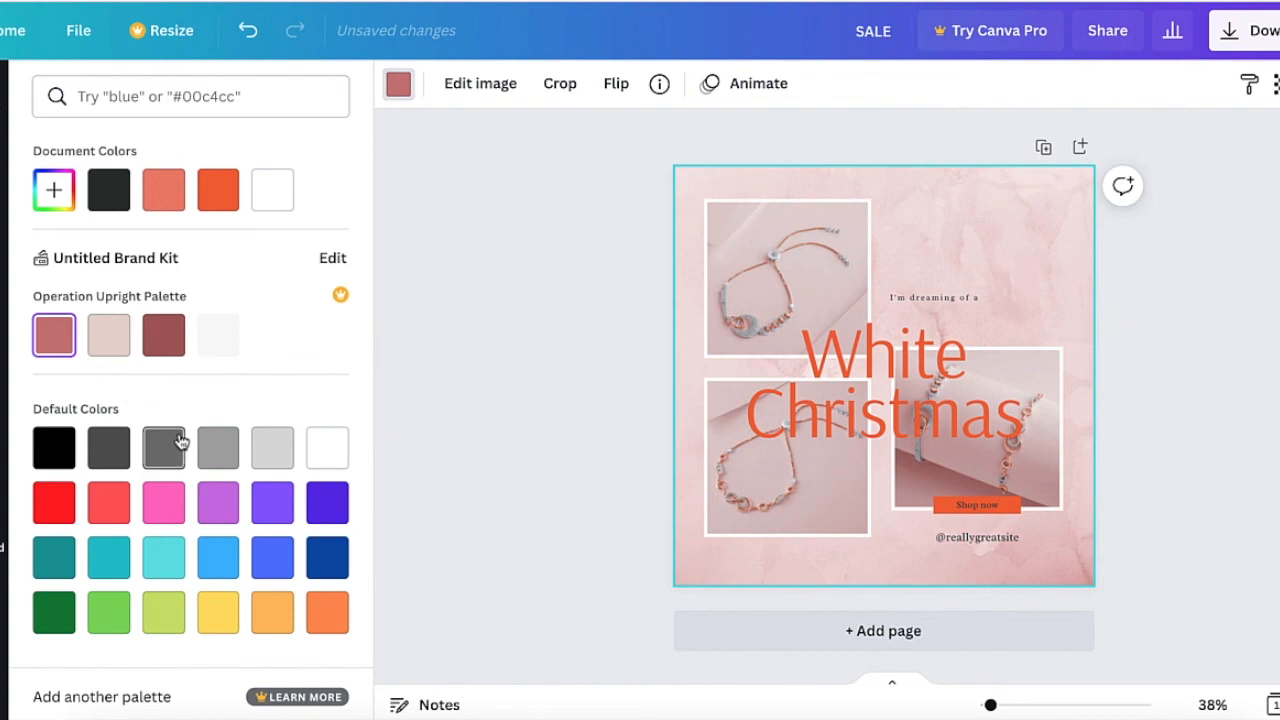
left_click(55, 566)
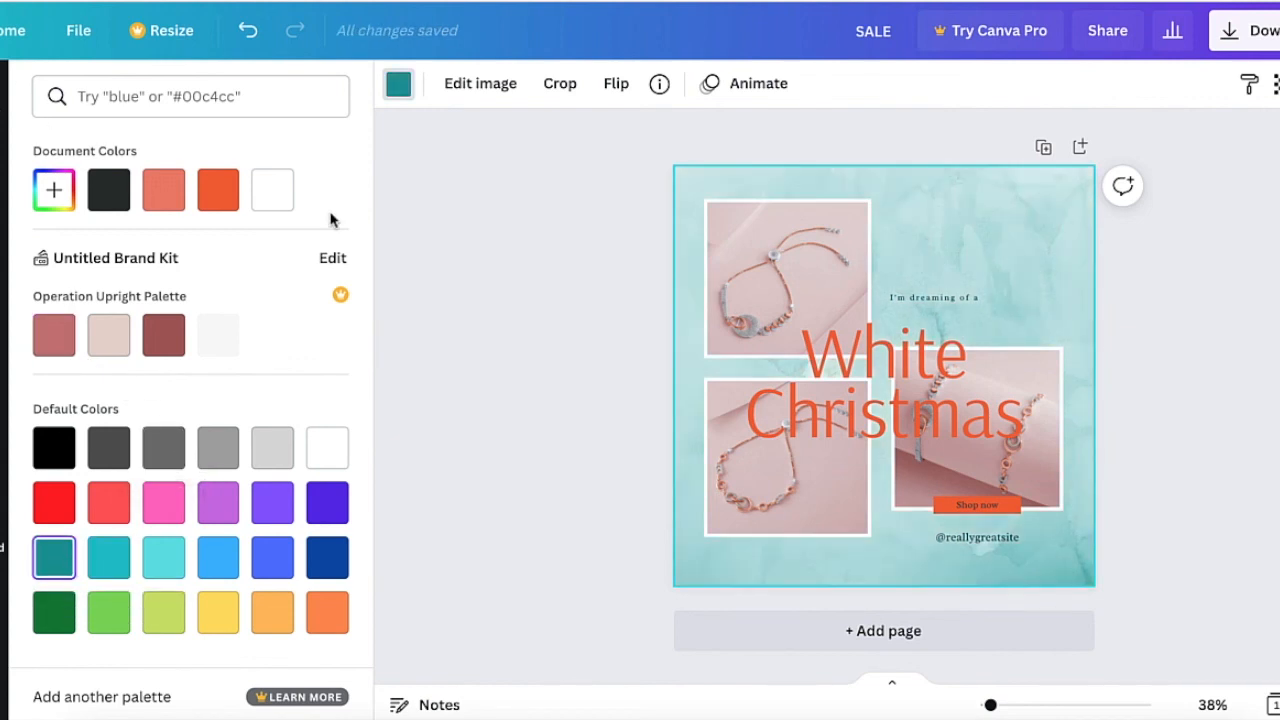
left_click(471, 247)
Step: Look through more of the available background images
scroll(225, 500, "down", 1)
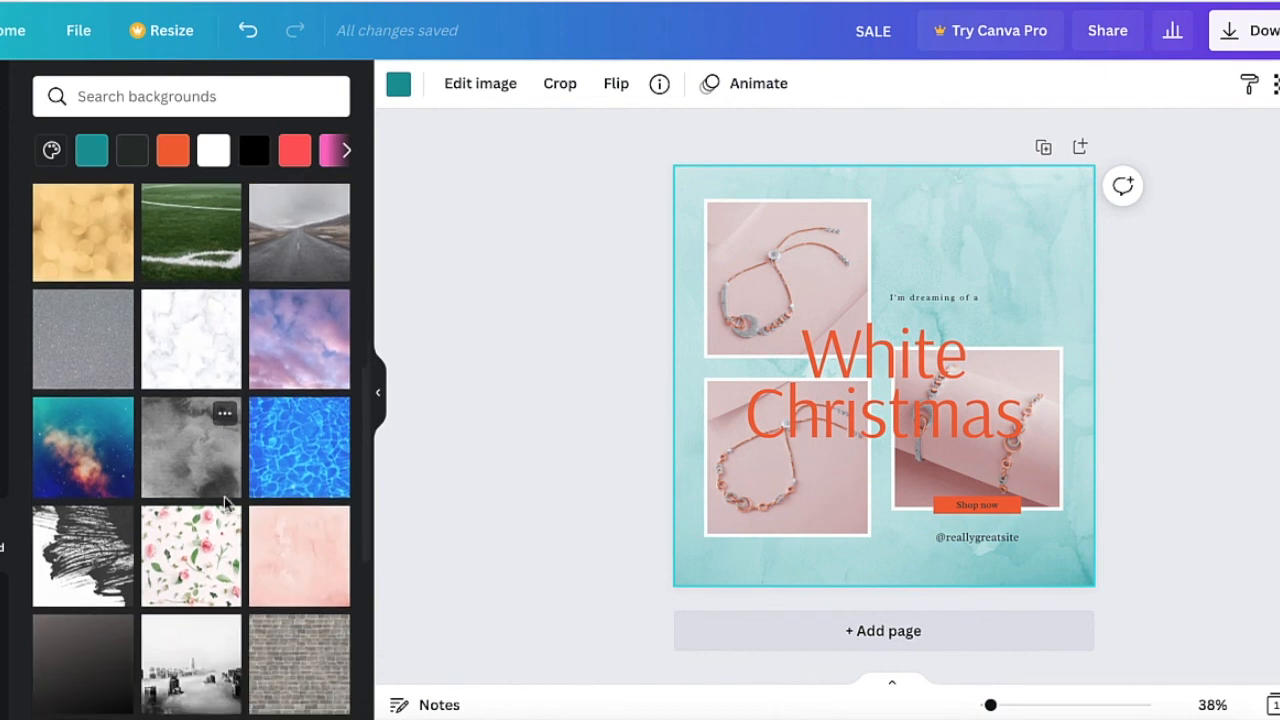
scroll(225, 503, "down", 2)
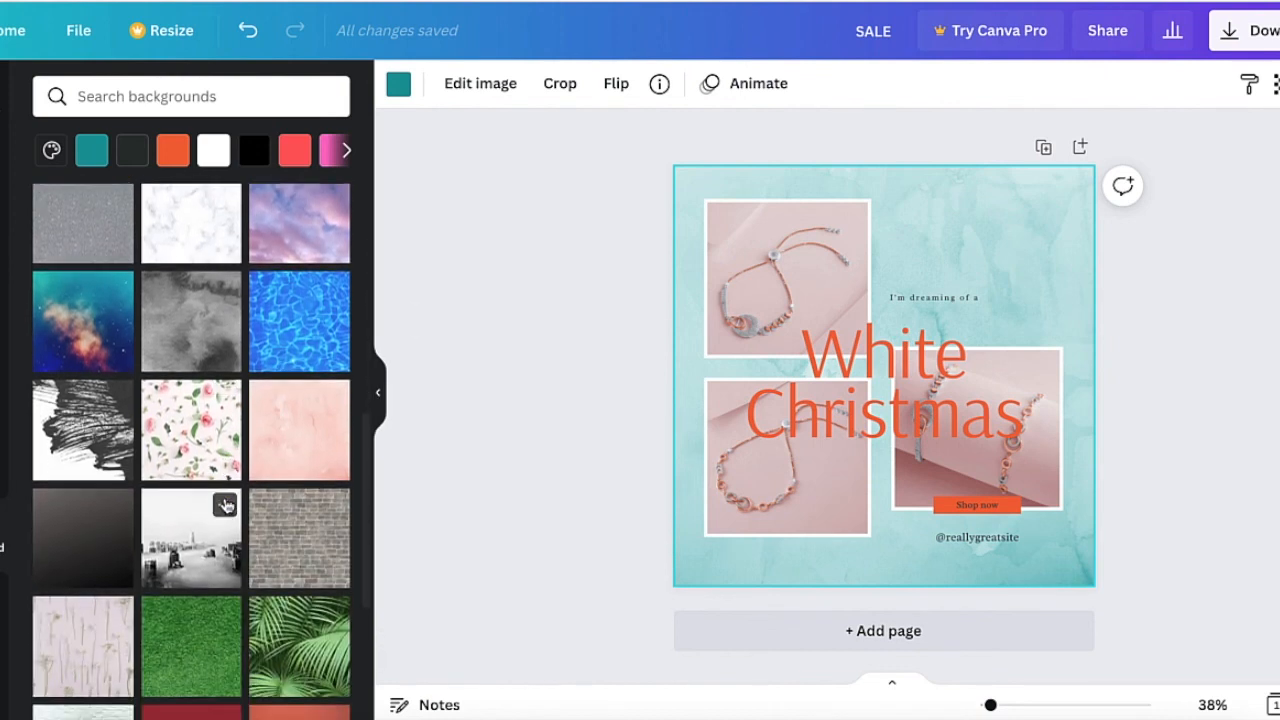
scroll(226, 505, "down", 3)
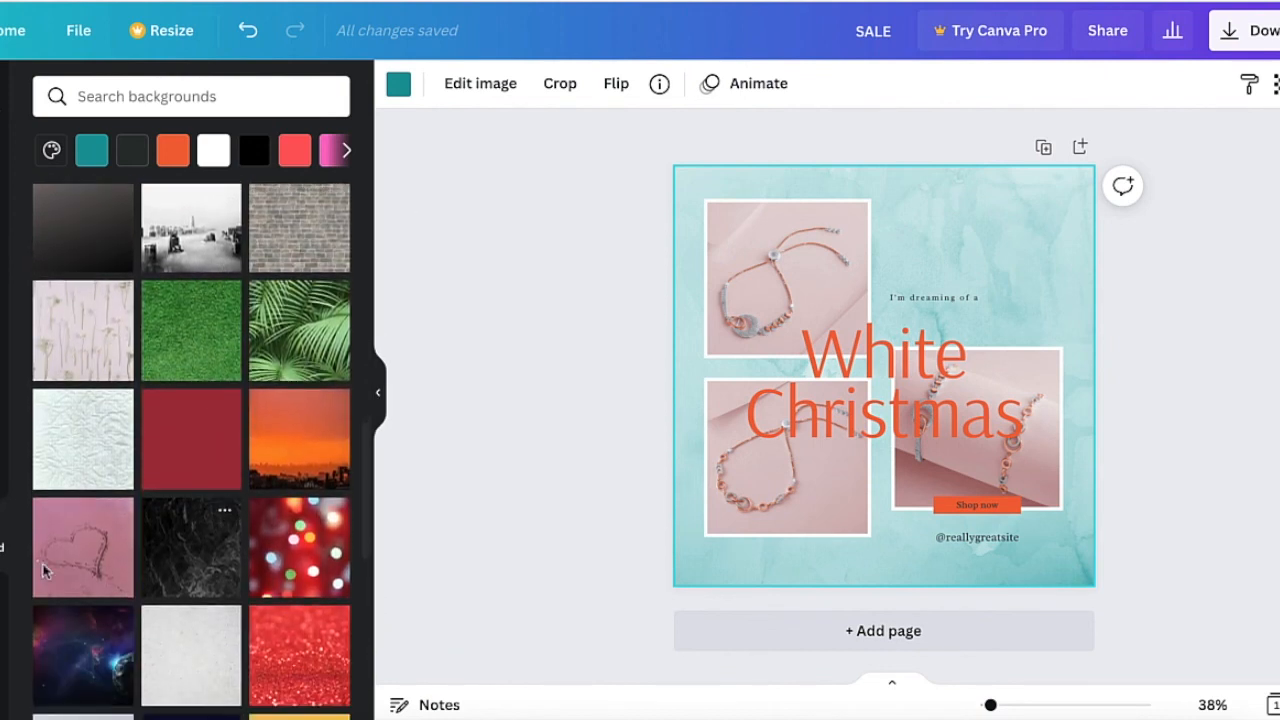
scroll(6, 470, "down", 2)
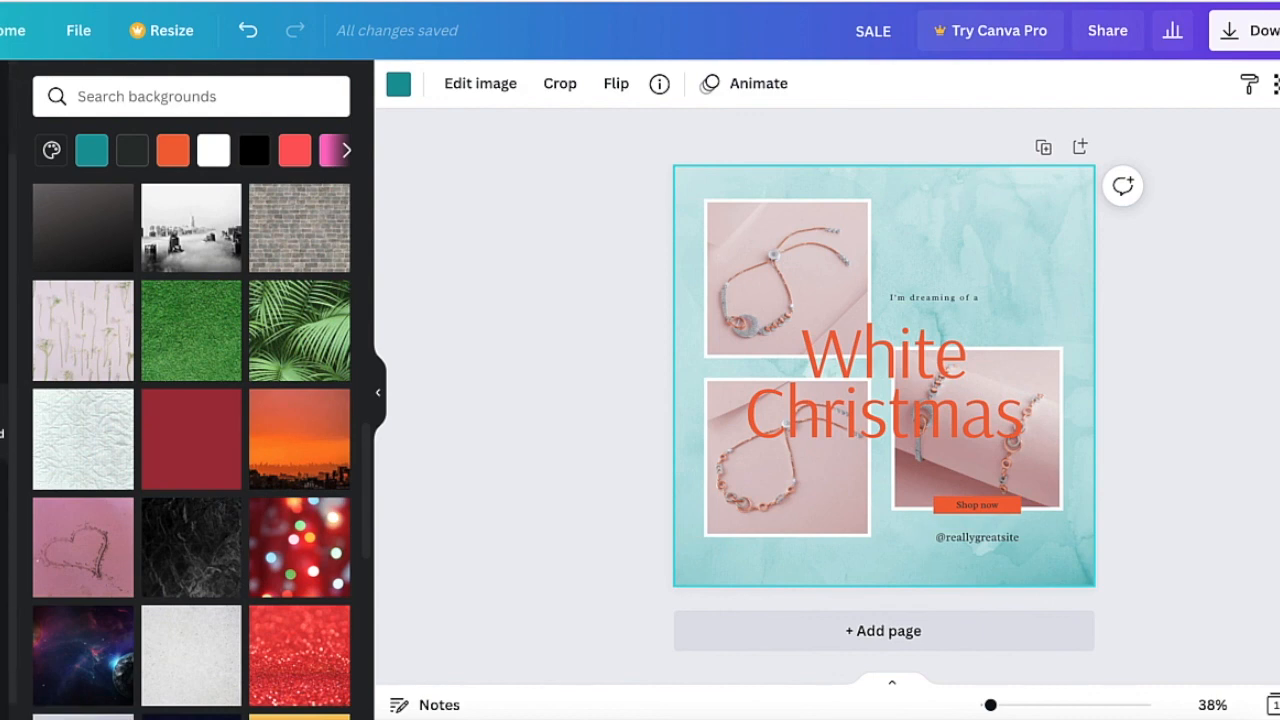
Step: Look at the QR Code generator and the Bitmoji connection option for the design
left_click(6, 494)
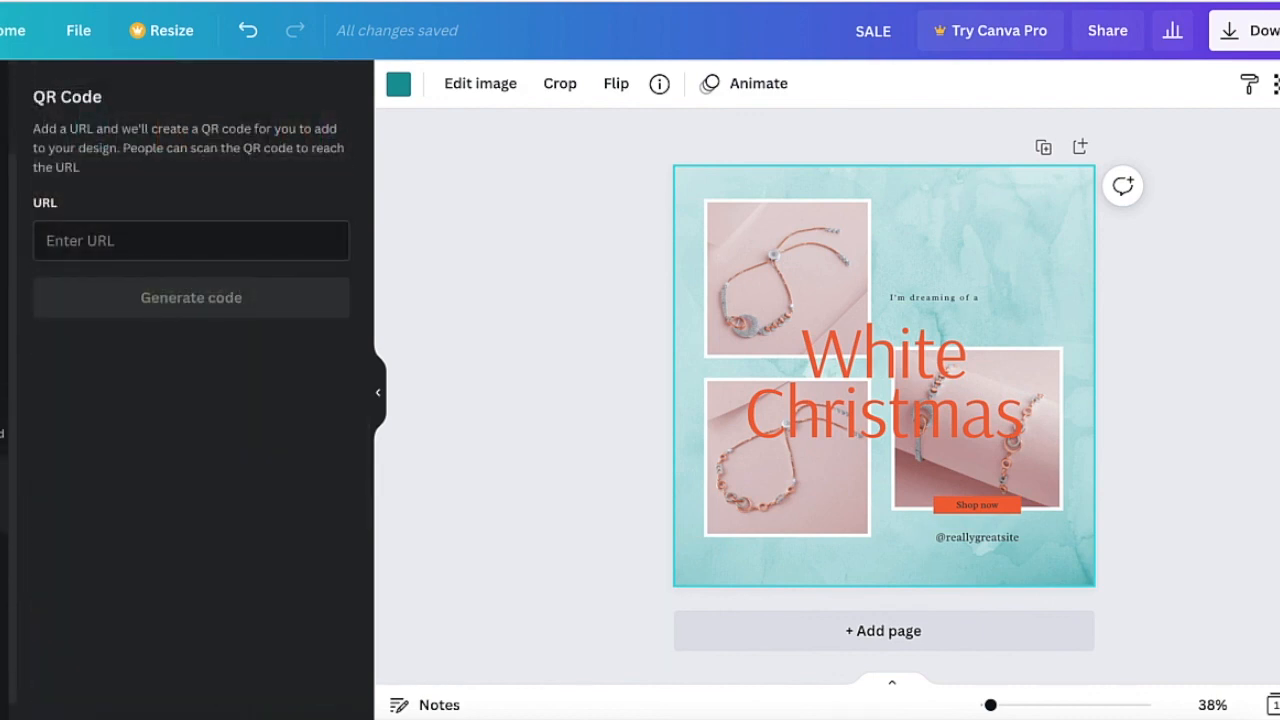
left_click(12, 30)
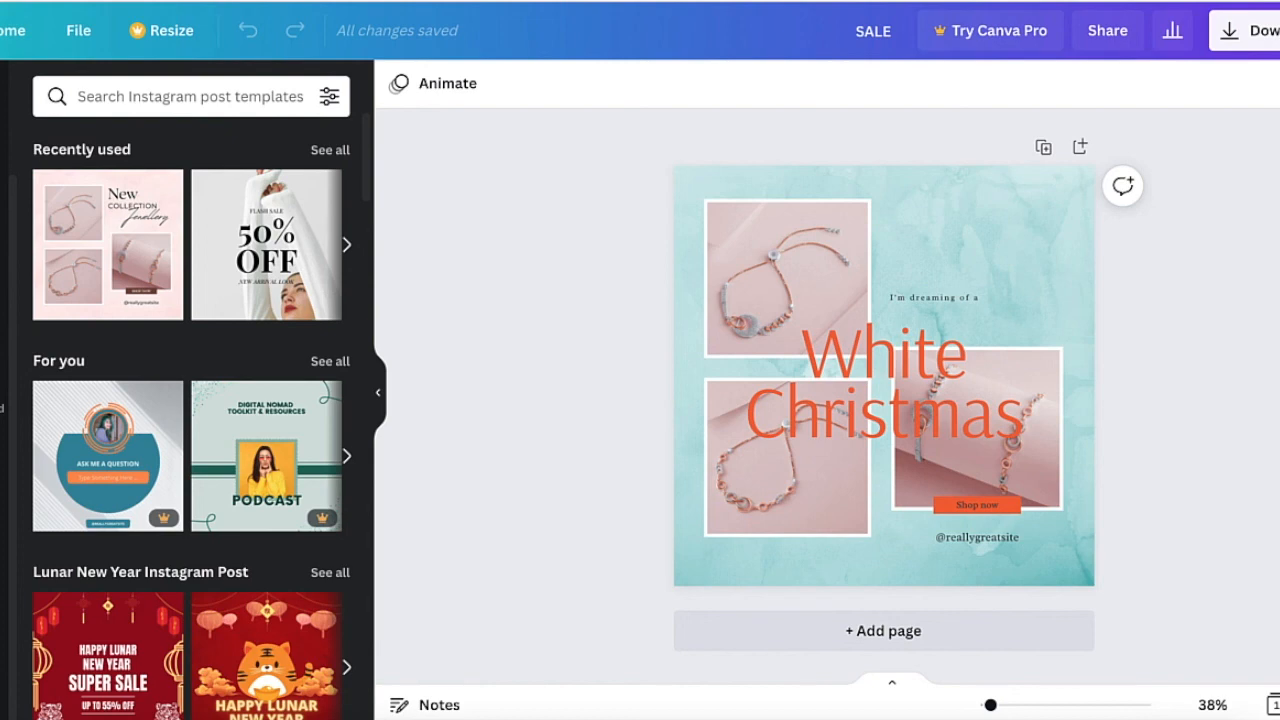
left_click(4, 616)
left_click(4, 542)
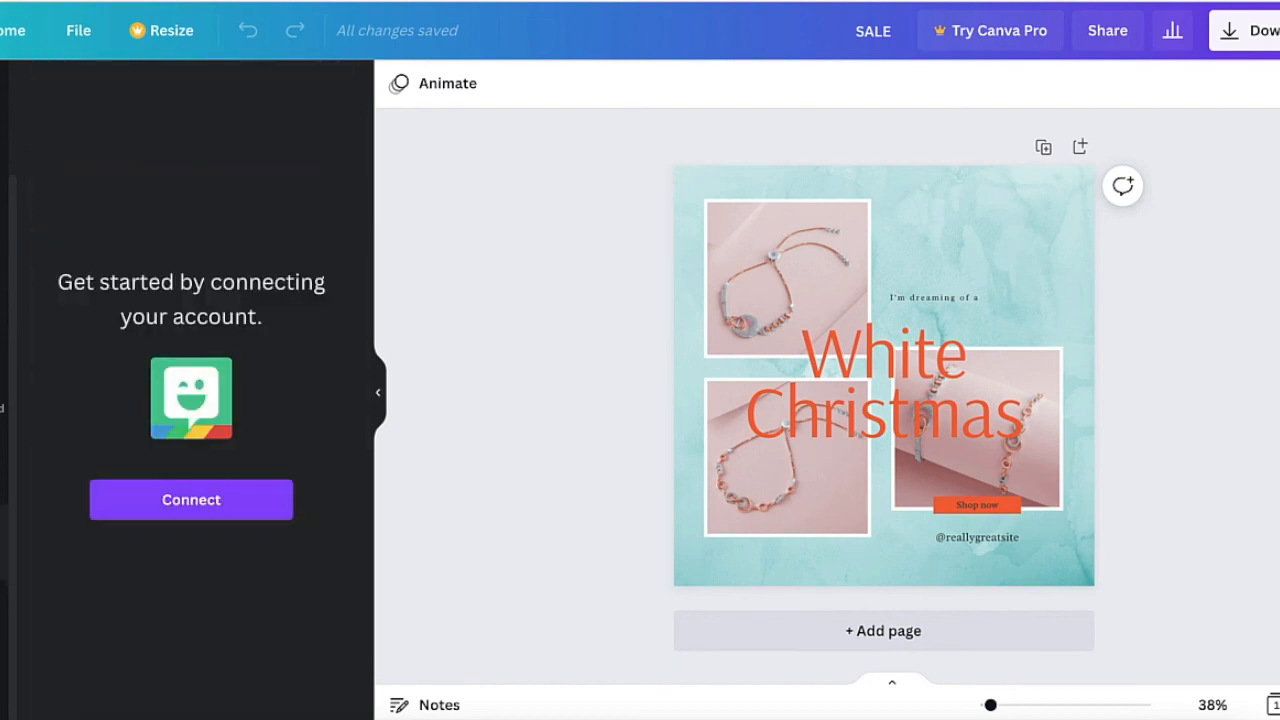
Step: Browse the full catalogue of additional Canva apps, from content creation and discovery to media import integrations
left_click(4, 685)
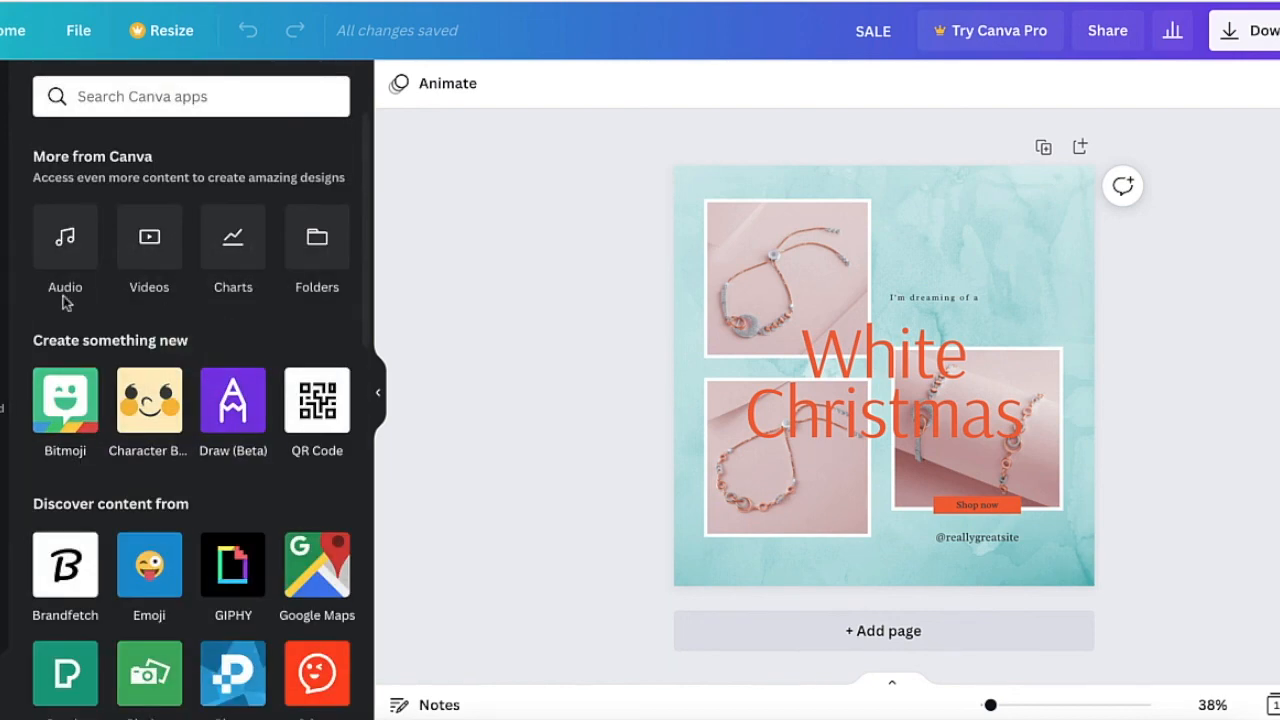
scroll(116, 474, "down", 4)
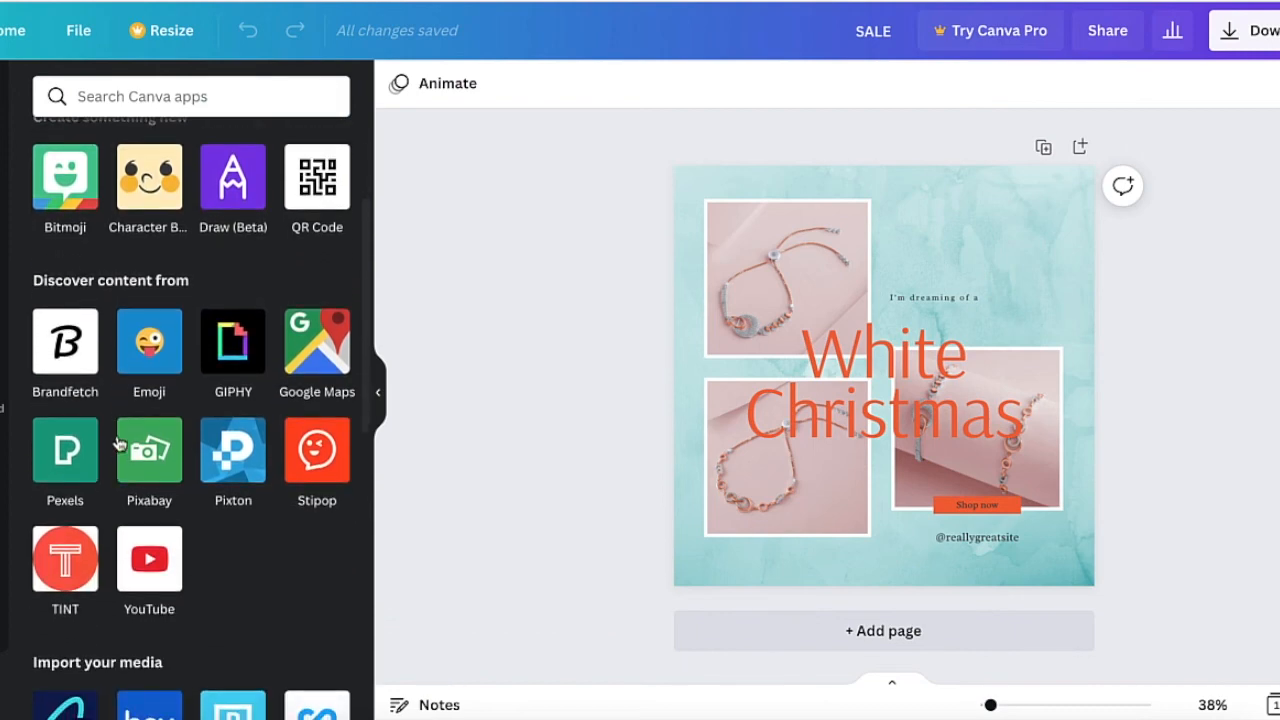
scroll(118, 443, "down", 5)
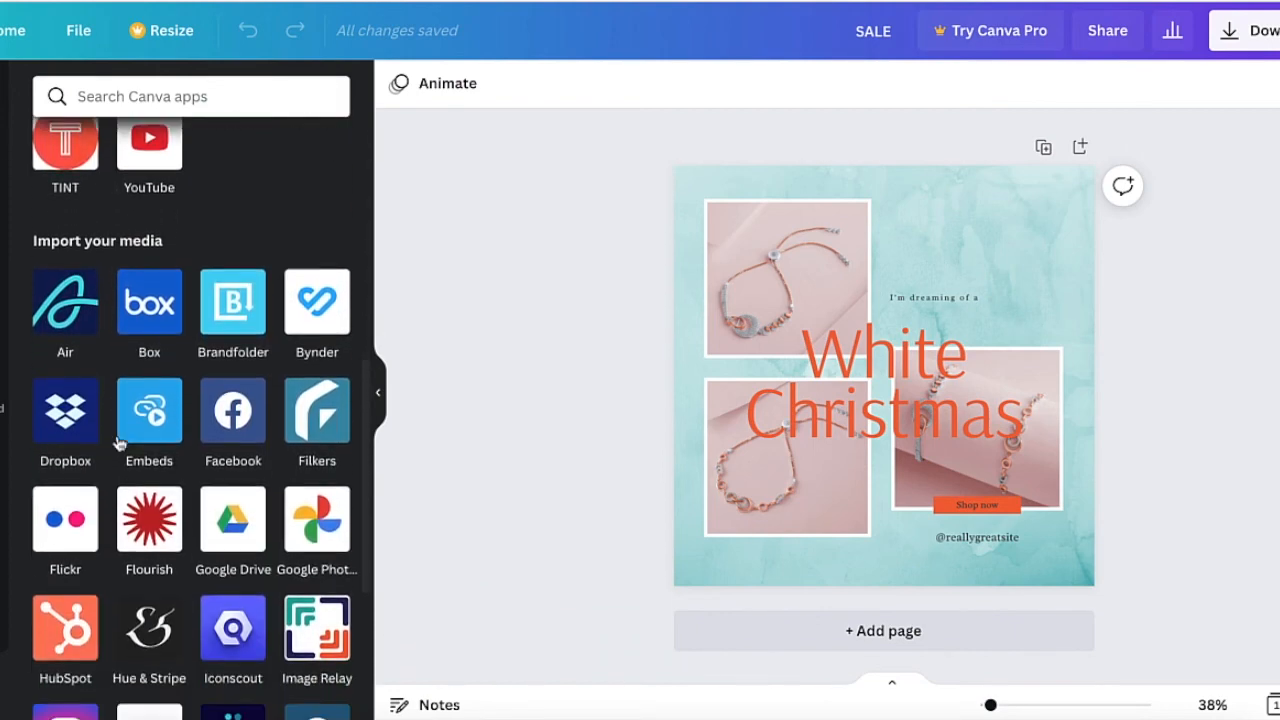
scroll(118, 443, "down", 3)
scroll(118, 441, "up", 10)
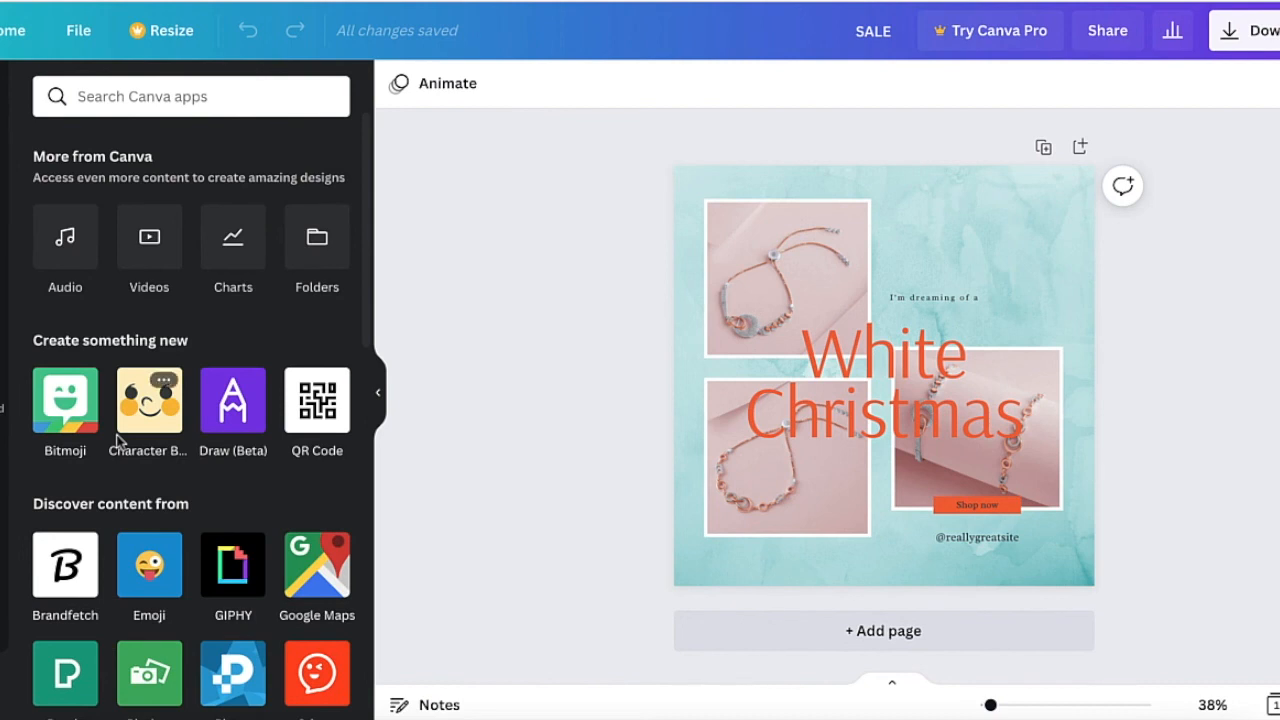
scroll(118, 441, "down", 1)
scroll(118, 441, "up", 1)
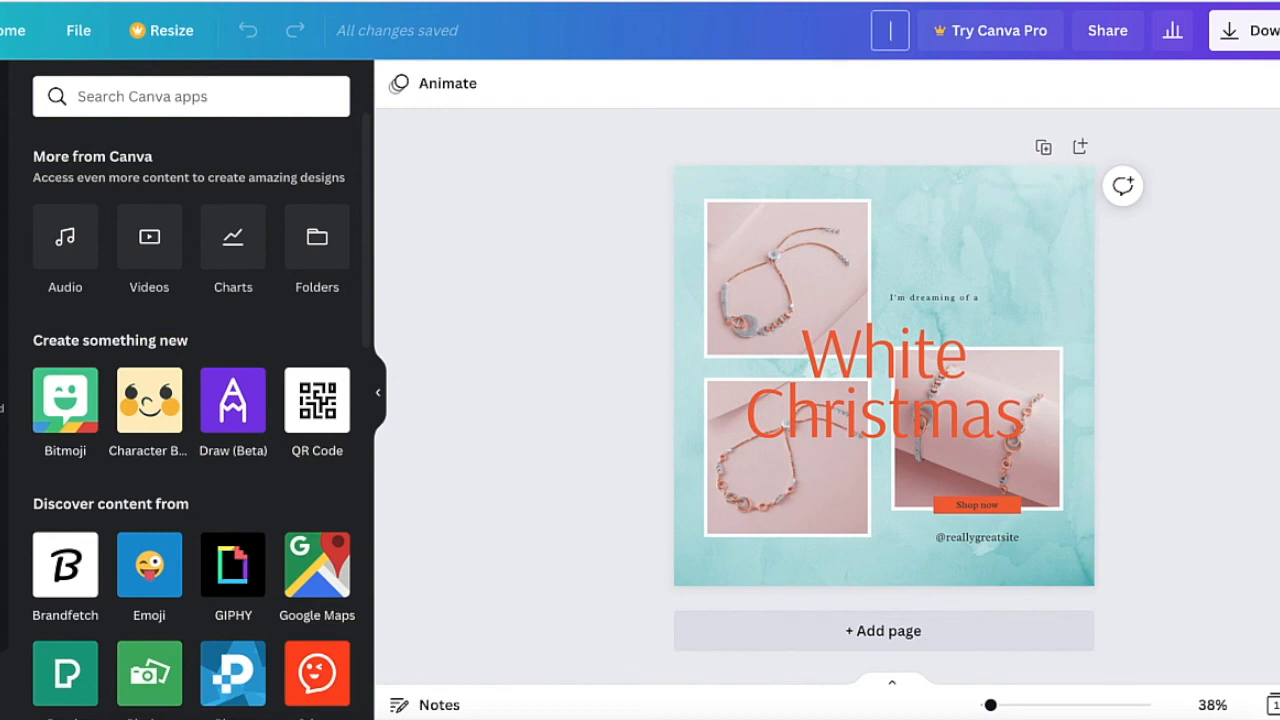
Step: Rename the design as IG Sale Post
type("IG Sale Post")
left_click(699, 140)
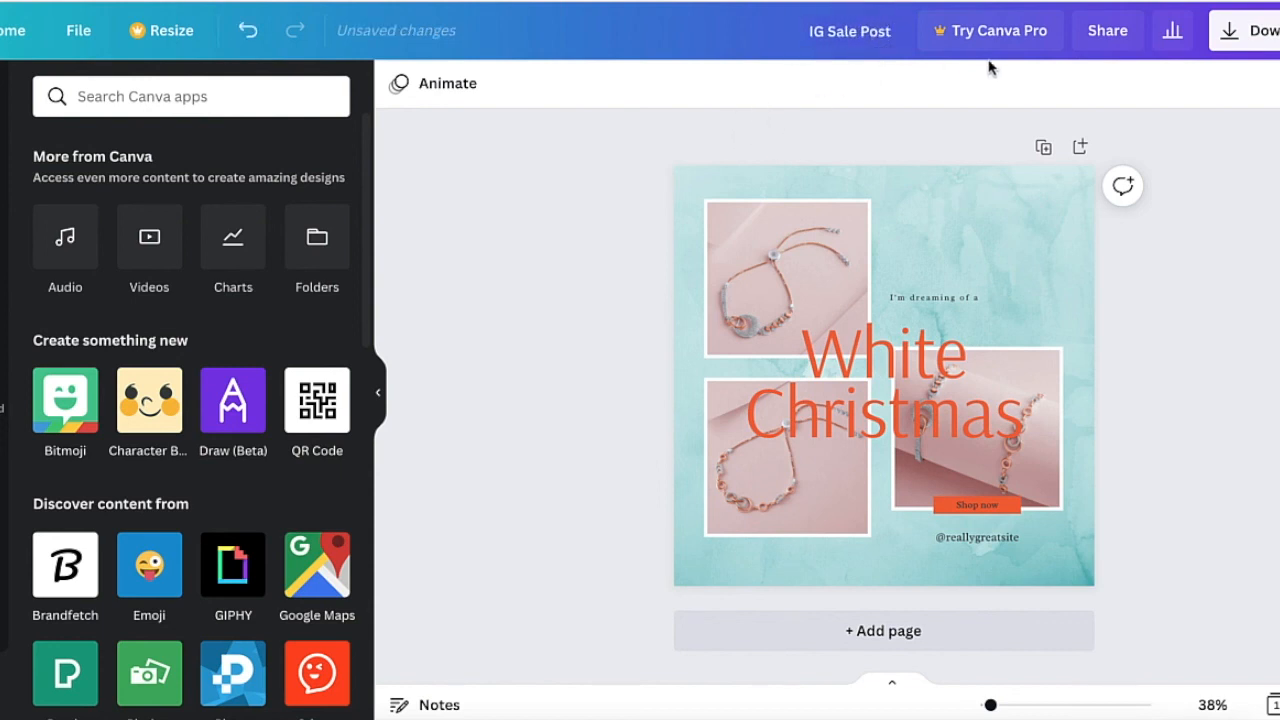
Step: Review the options for sharing the design with others and its download settings, and close them without downloading
left_click(1108, 32)
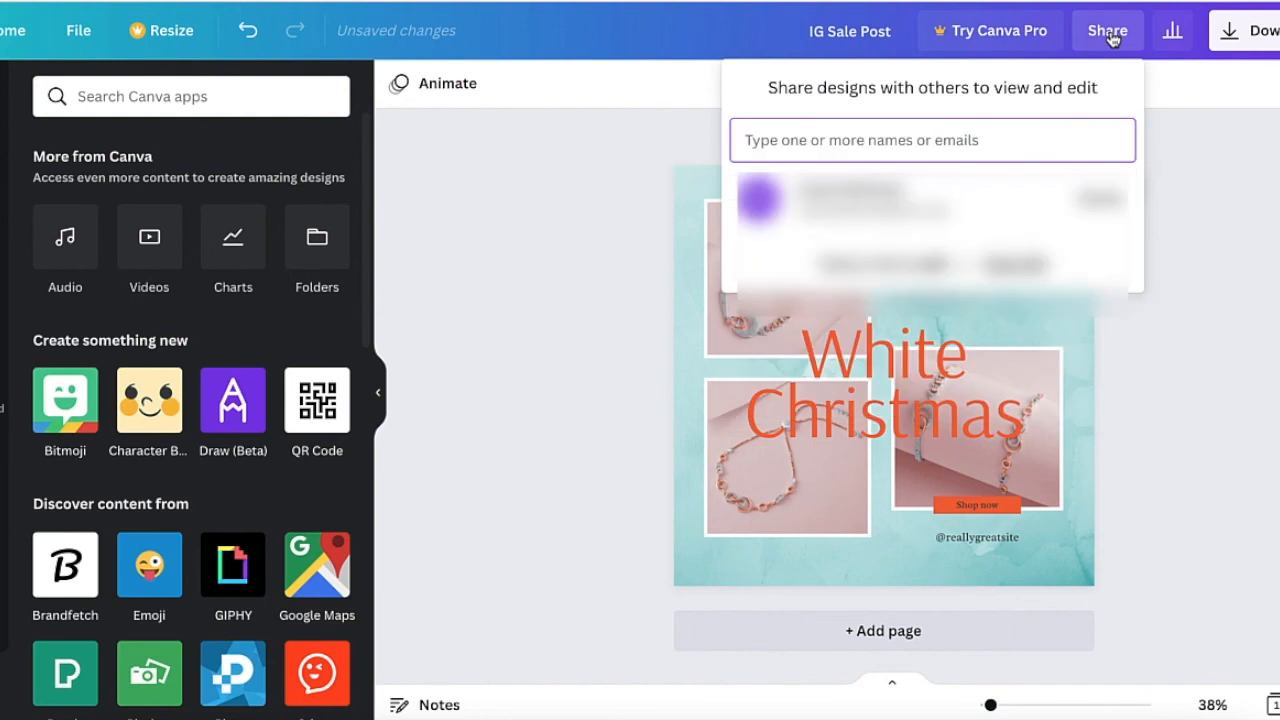
left_click(1108, 32)
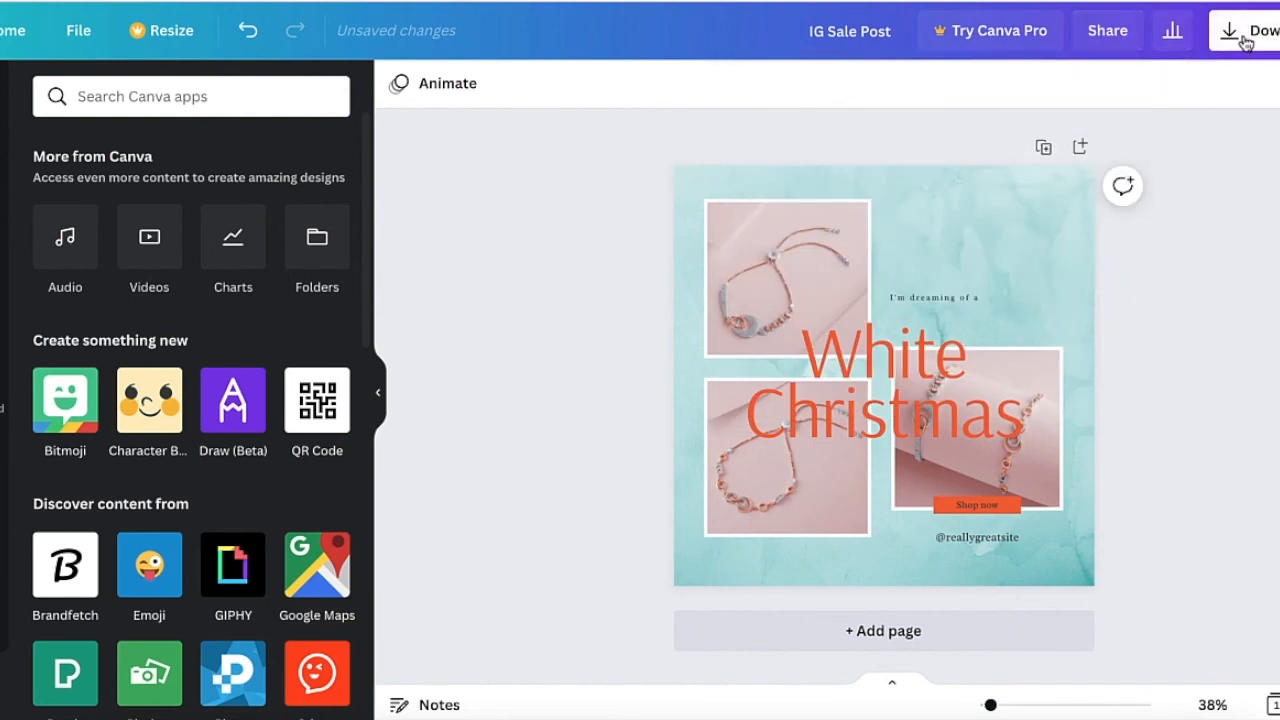
left_click(1240, 32)
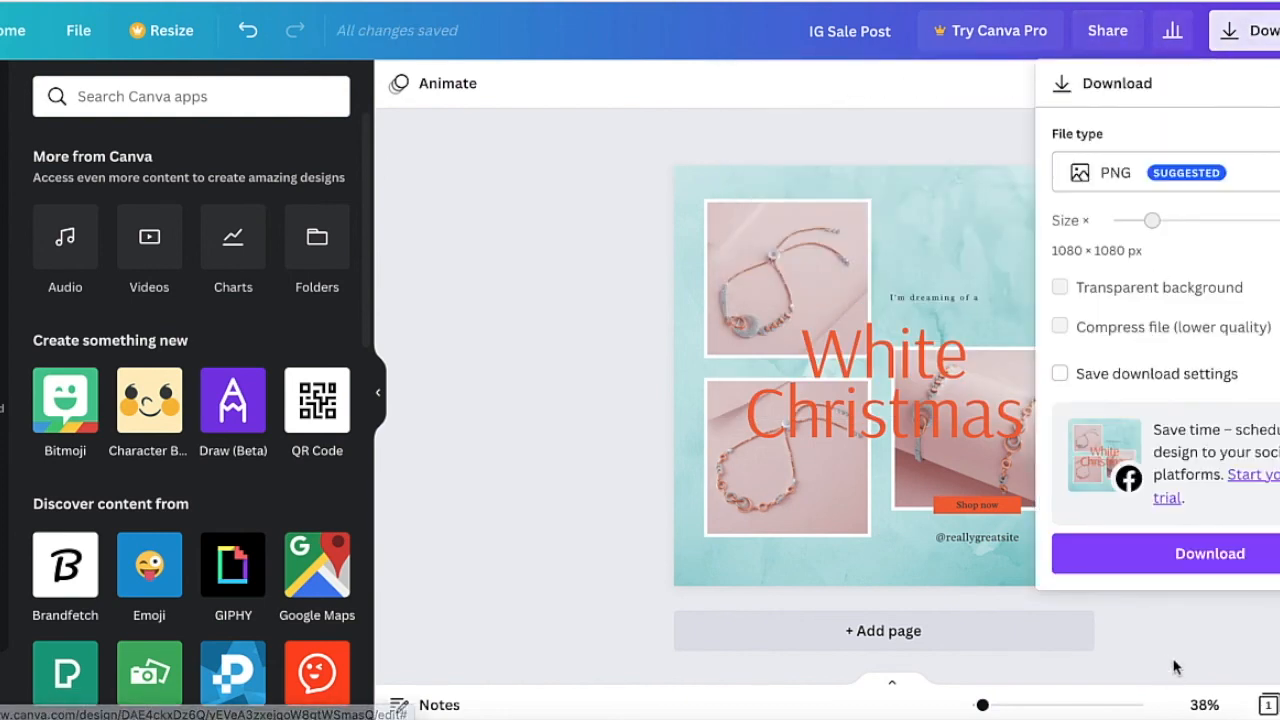
left_click(460, 470)
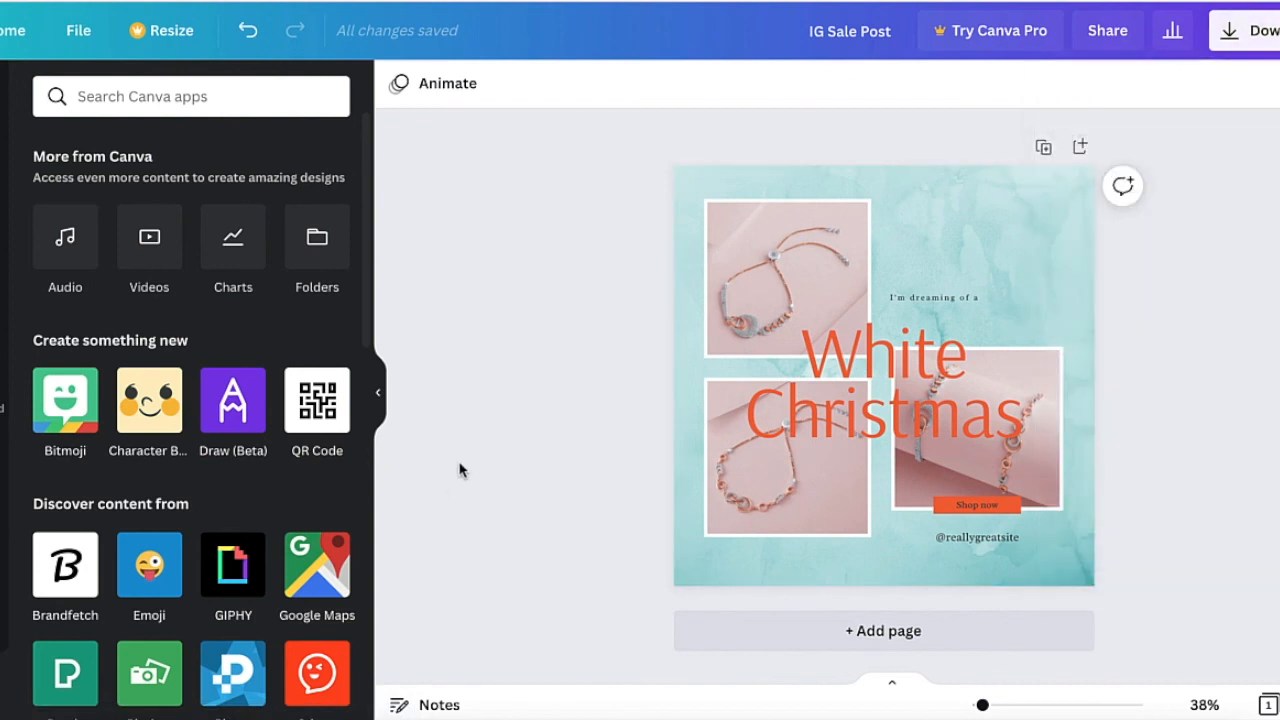